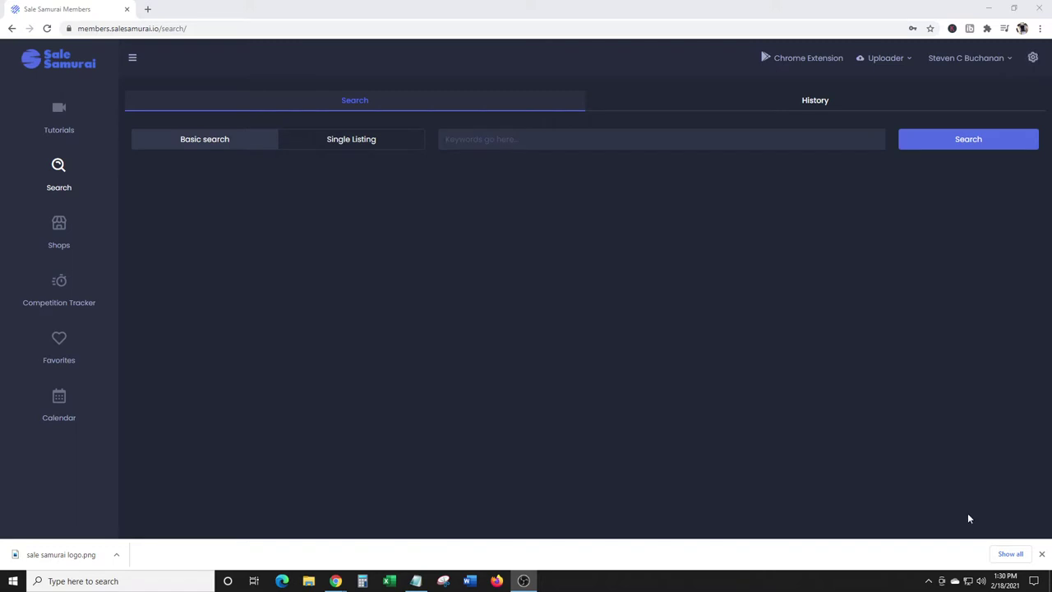
- Look over the tutorial videos page and the platform versions offered for the Uploader
click(1041, 554)
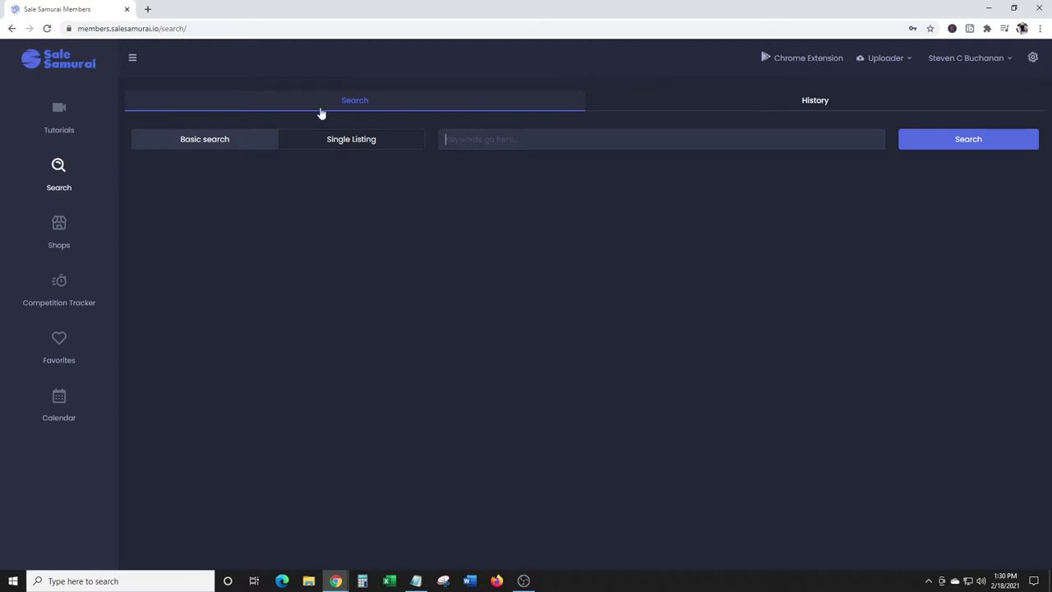
click(58, 117)
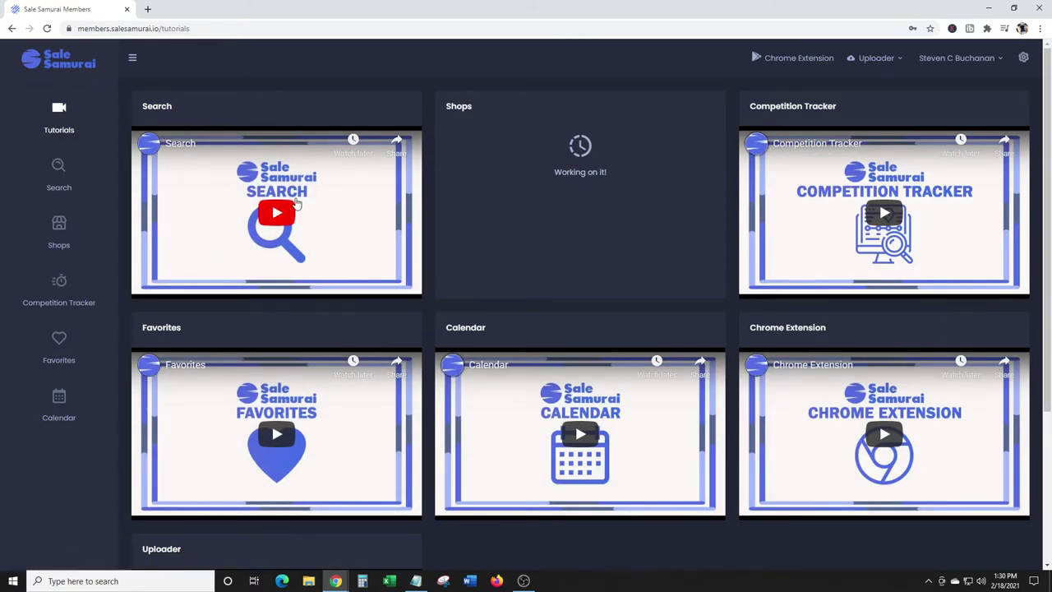
scroll(313, 202, down, 2)
scroll(327, 201, up, 2)
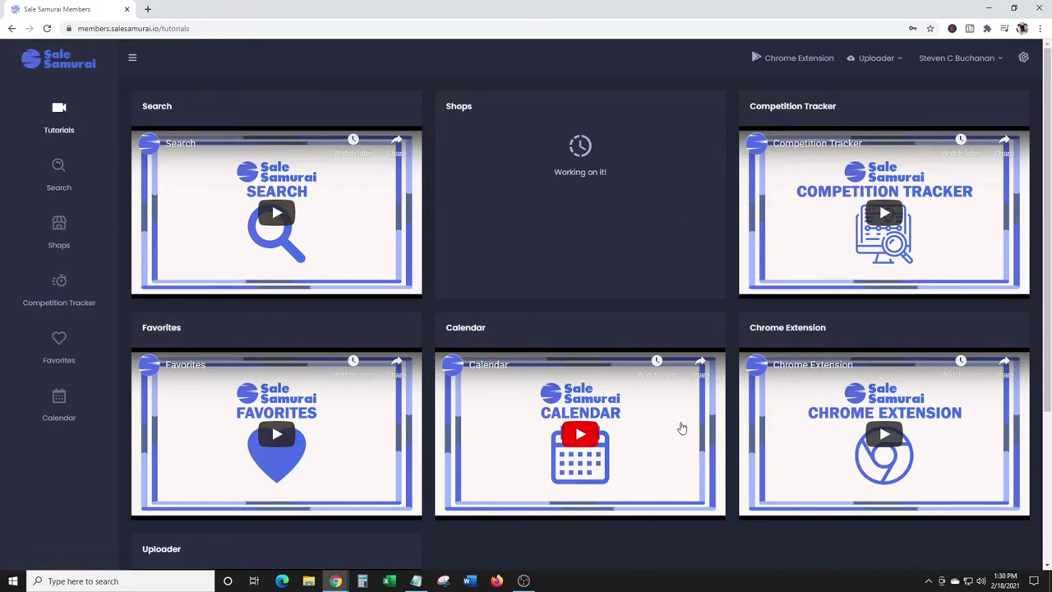
scroll(947, 314, down, 3)
scroll(795, 261, up, 3)
scroll(436, 263, down, 3)
scroll(436, 267, up, 3)
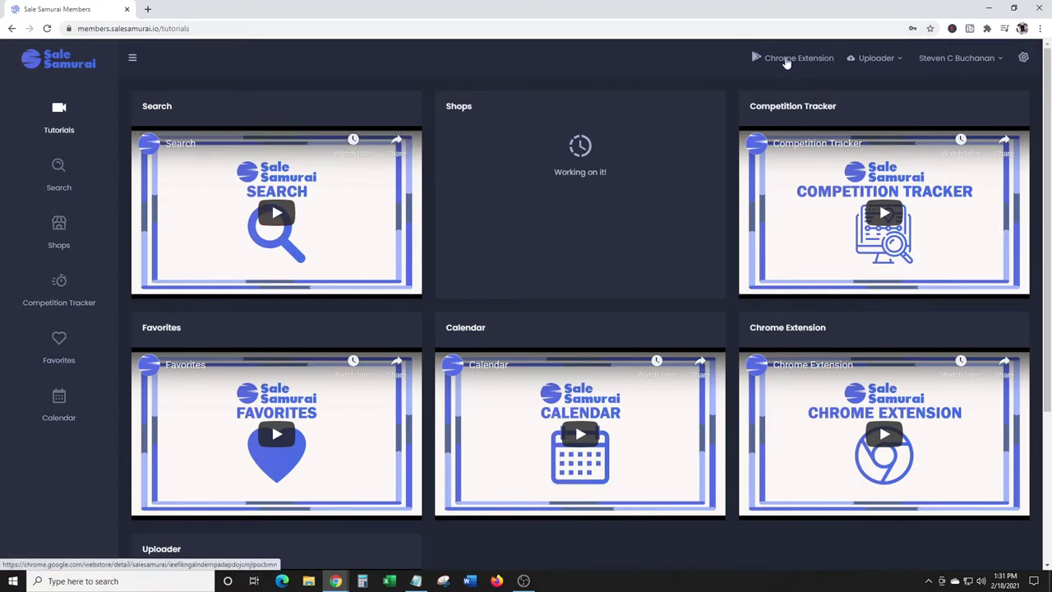
click(903, 58)
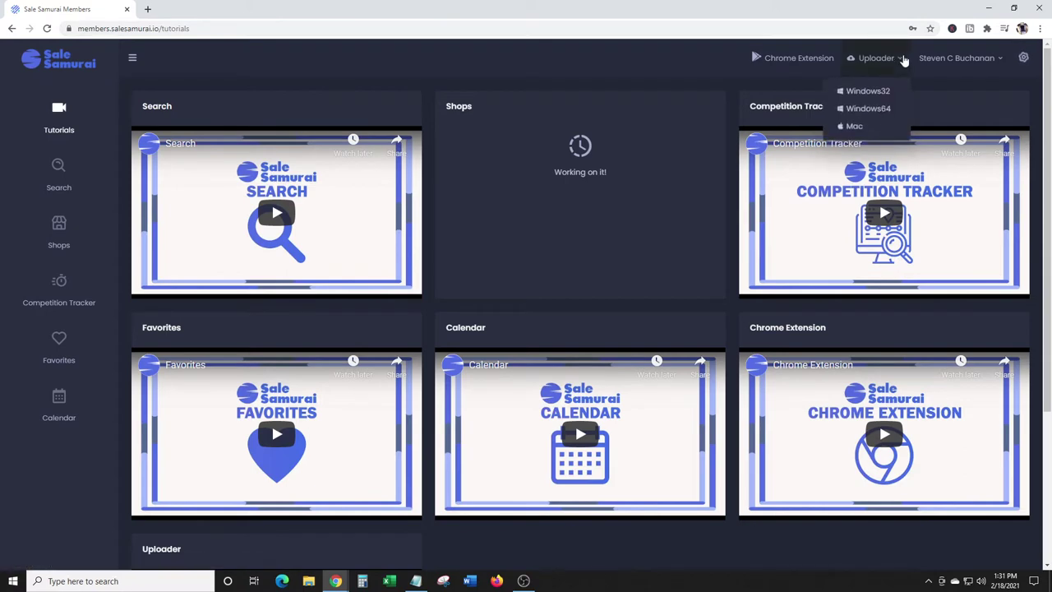
click(904, 61)
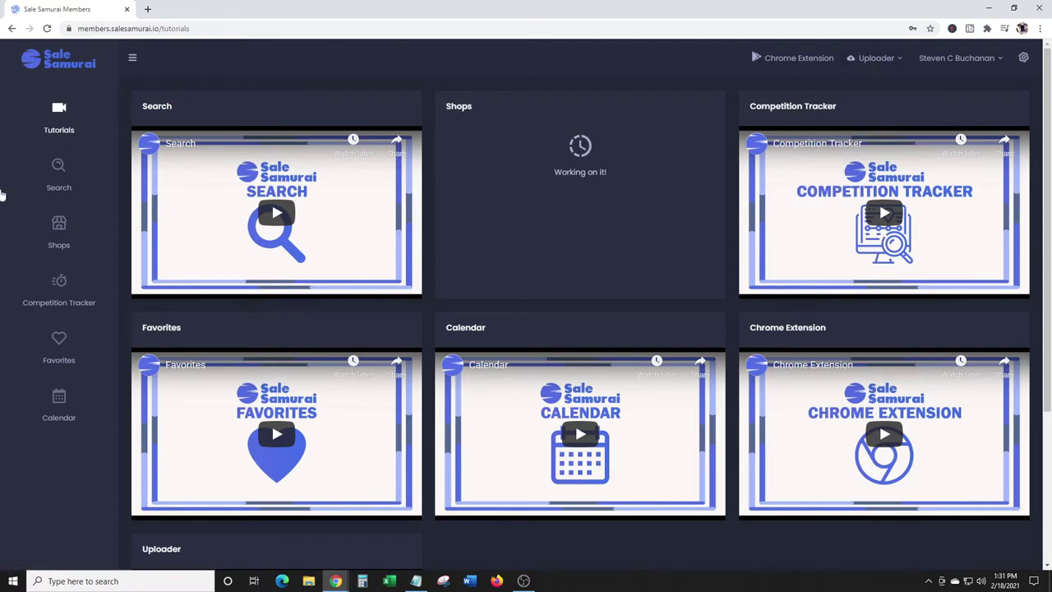
- Run a basic keyword search for "pitbull"
click(53, 180)
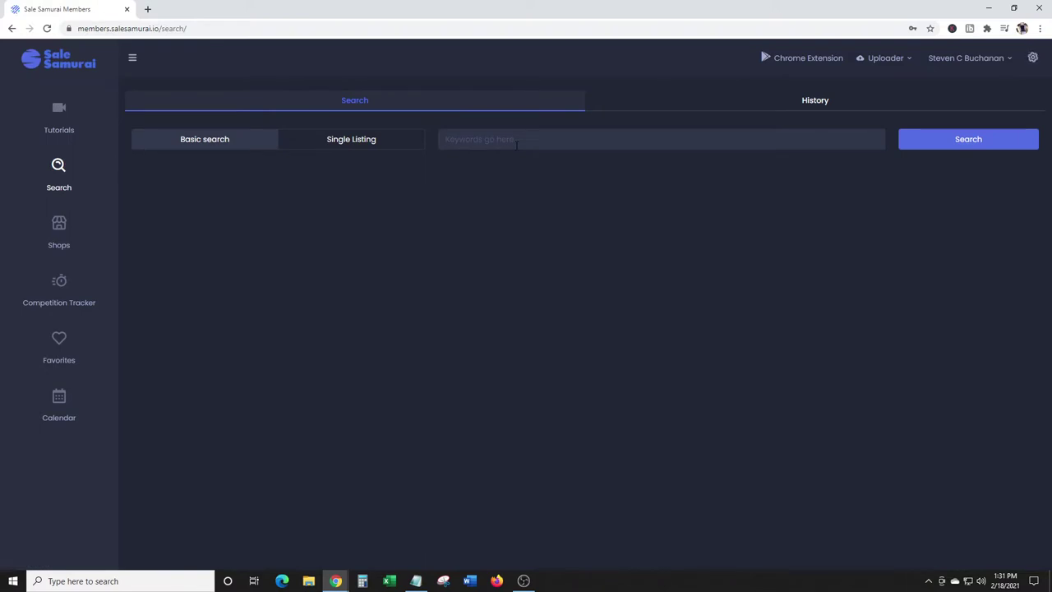
text(pitbull)
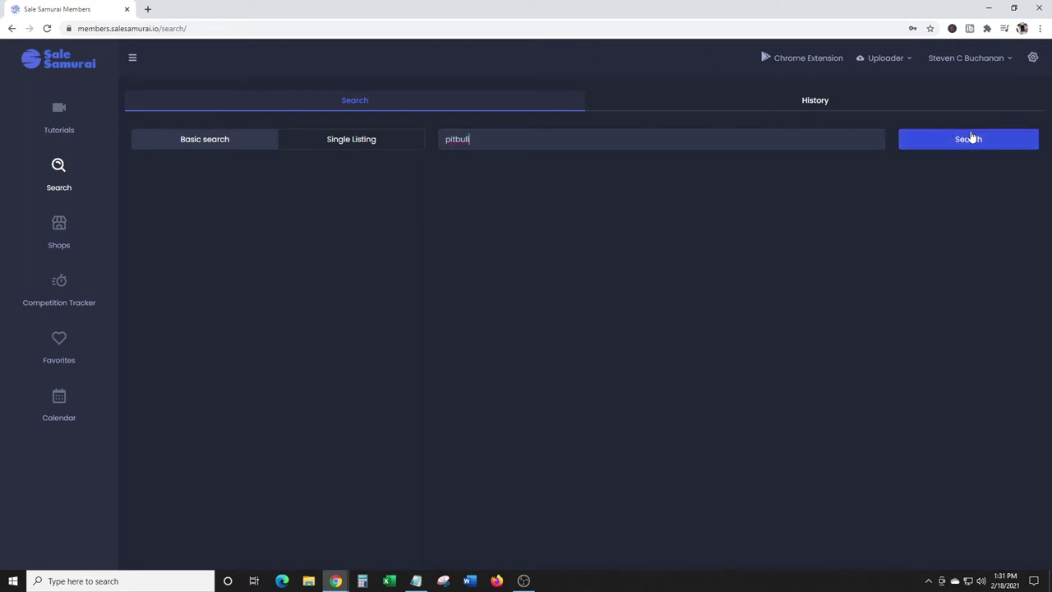
click(958, 140)
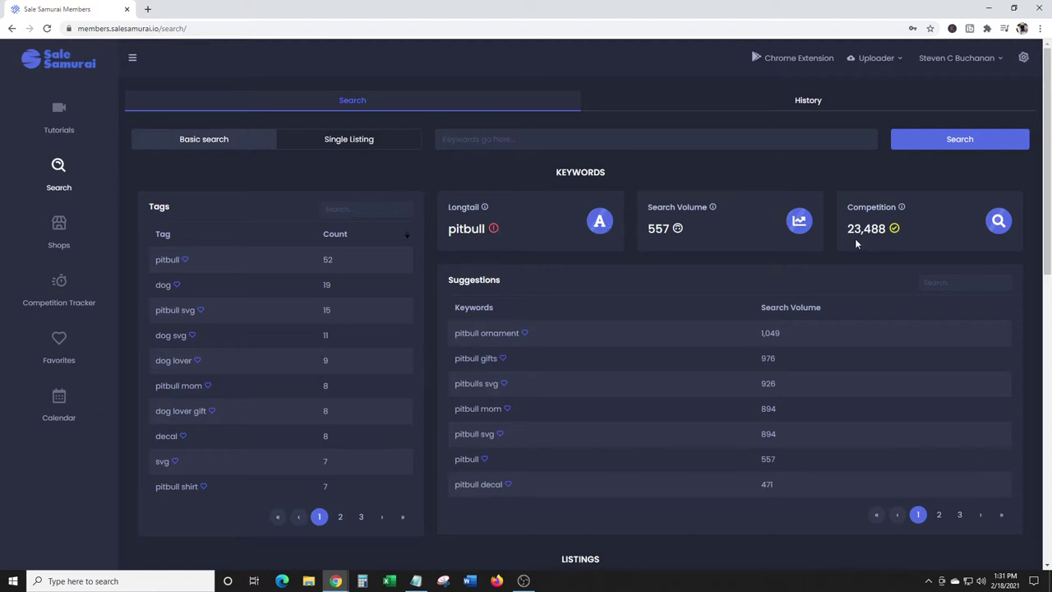
- Examine the keyword suggestions for "pitbull" through page 3 and review the top listings' prices, views and likes
scroll(571, 278, down, 1)
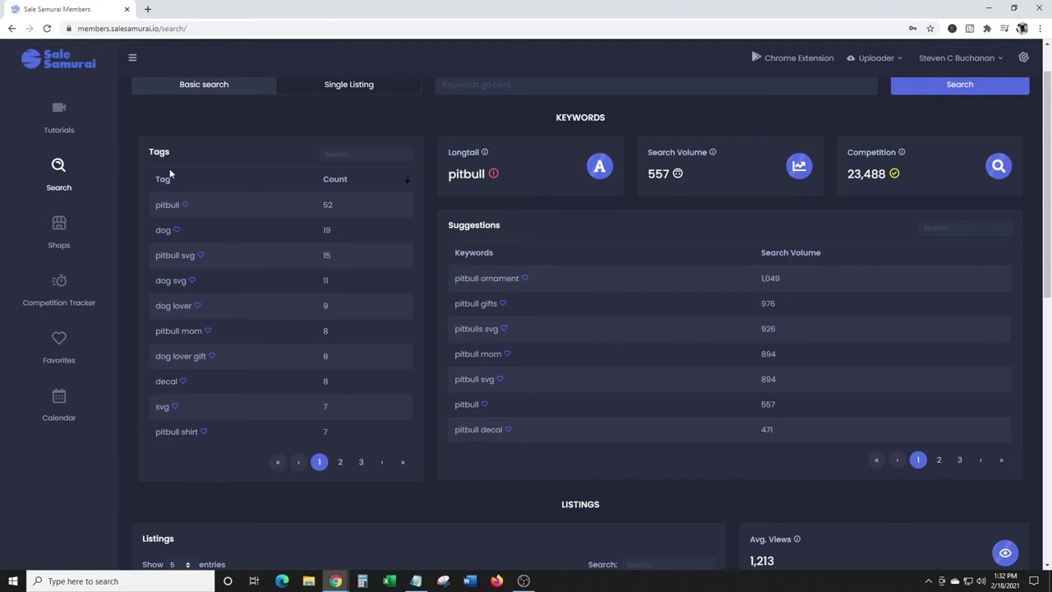
click(939, 460)
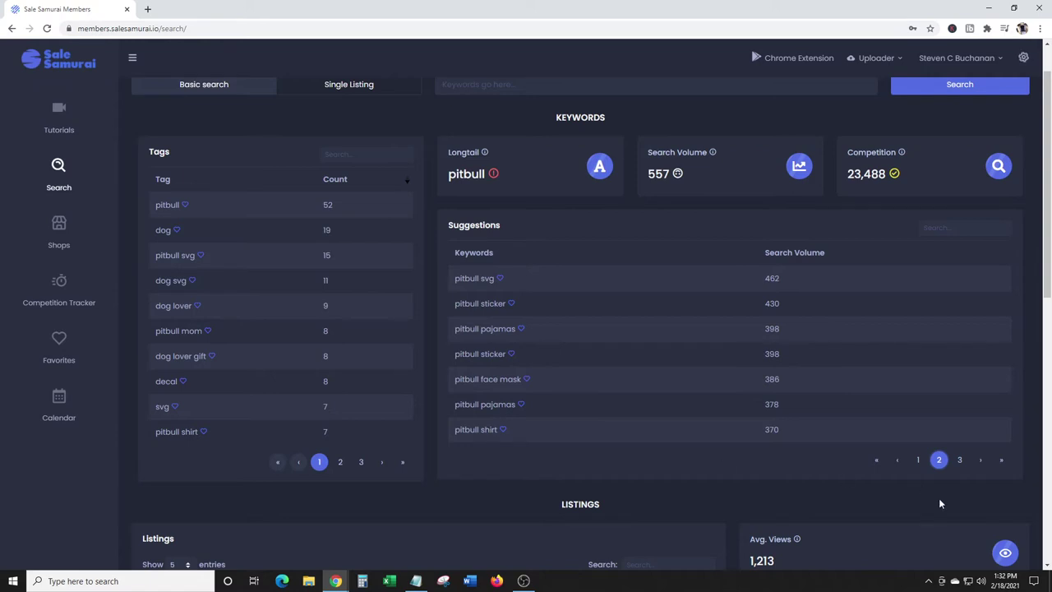
click(959, 461)
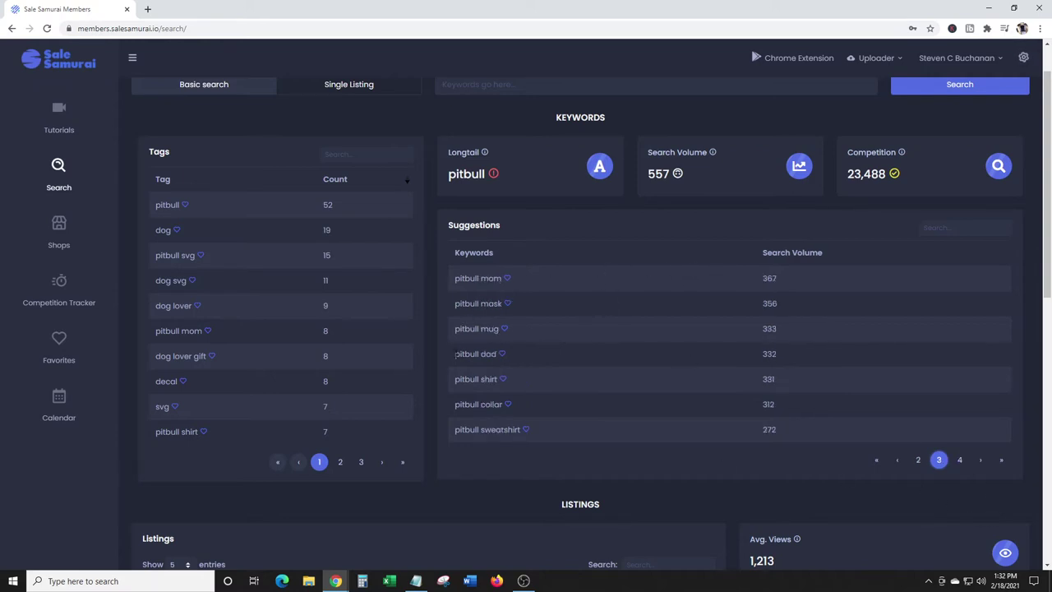
scroll(594, 376, down, 2)
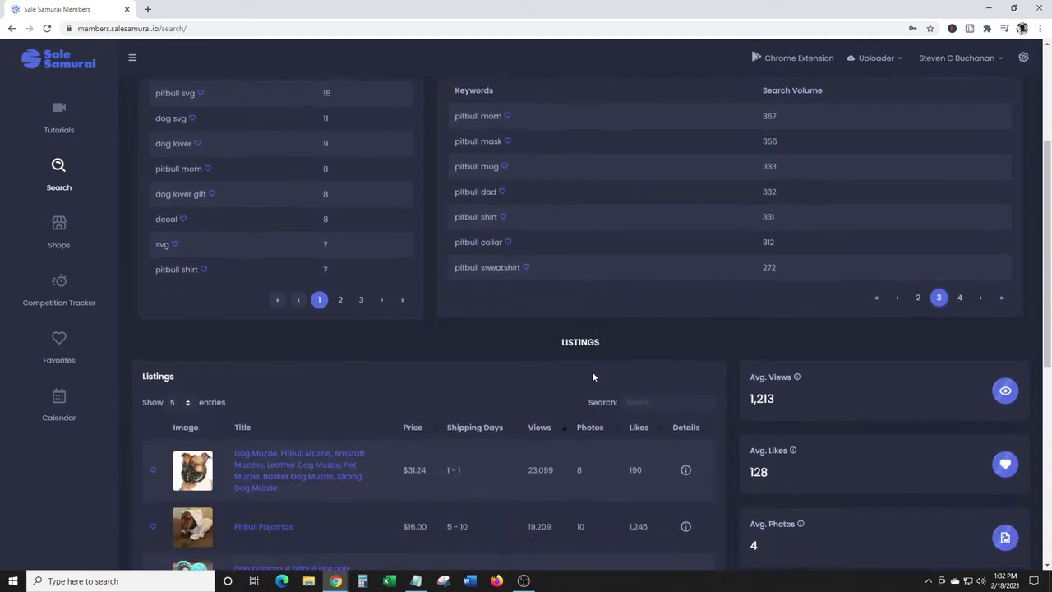
scroll(613, 284, down, 3)
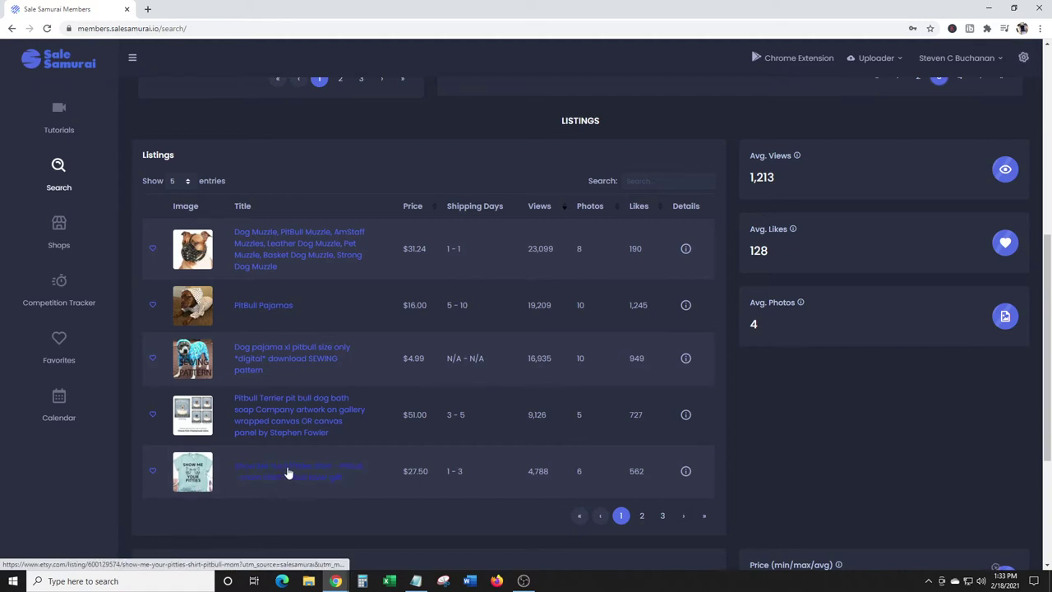
- Run a basic keyword search for the longtail phrase "show me your pitties"
scroll(411, 384, up, 5)
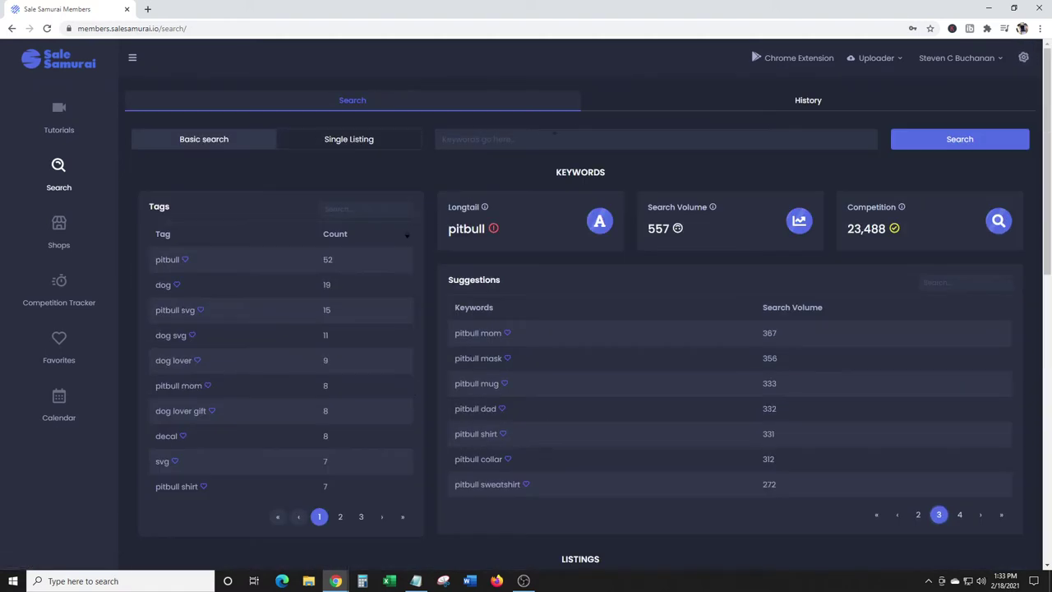
click(516, 142)
text(show me your pitties)
click(978, 144)
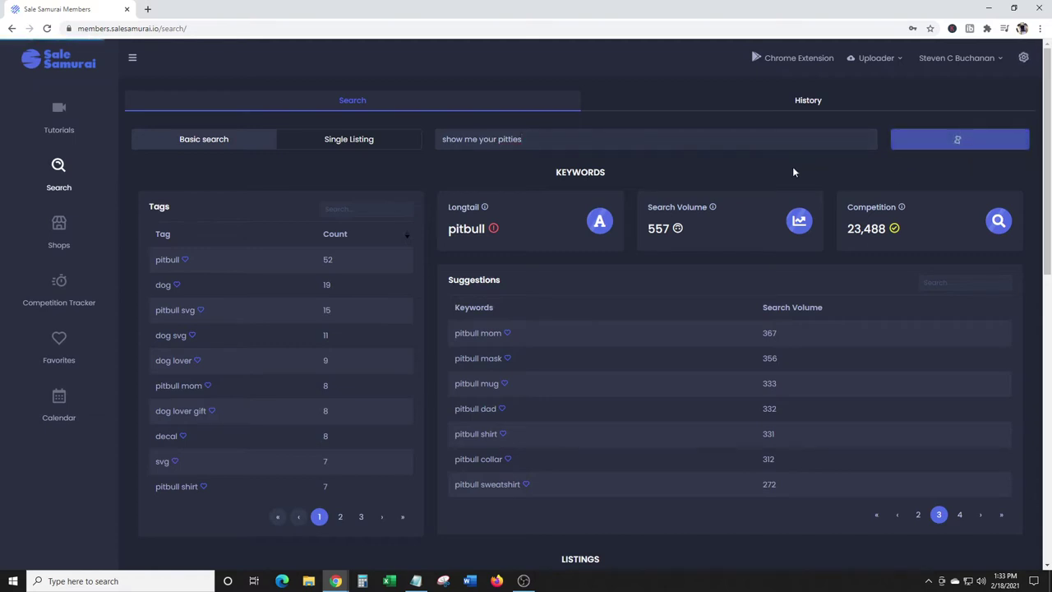
- Review the tags, search volume, competition and suggestions for "show me your pitties"
scroll(484, 285, down, 3)
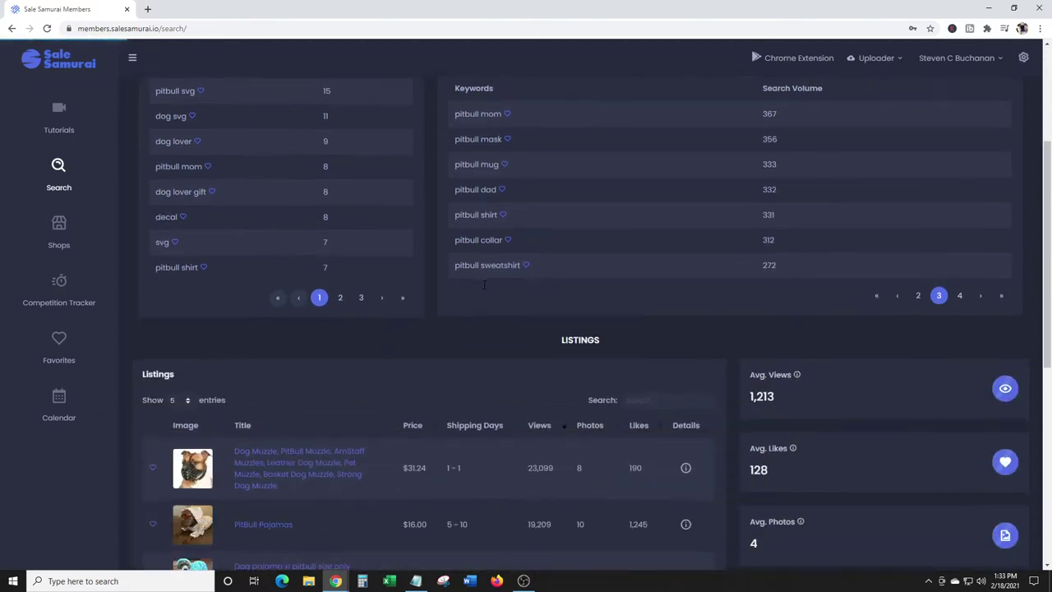
scroll(484, 285, down, 3)
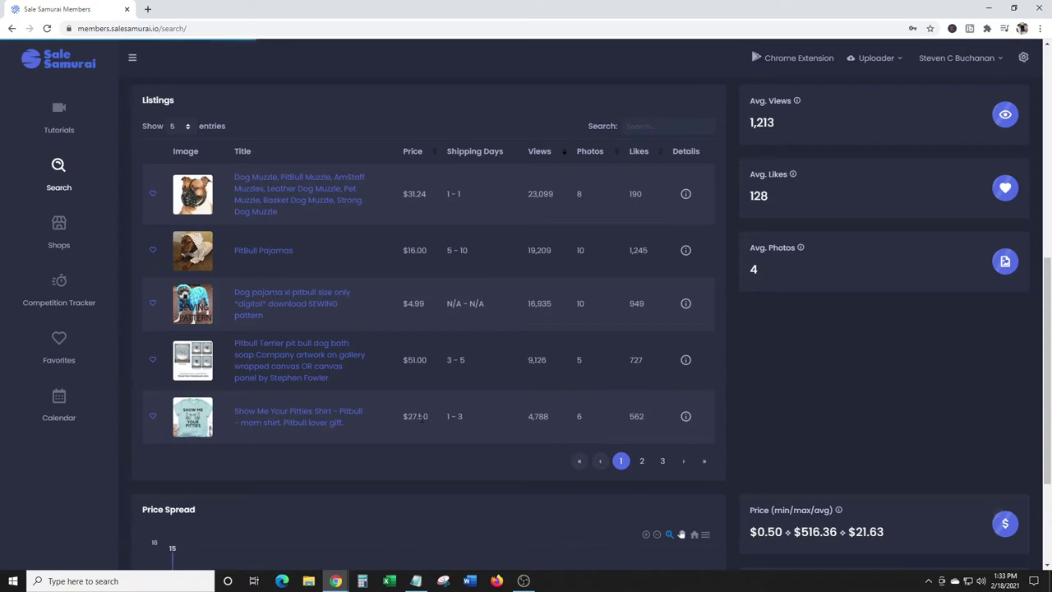
scroll(418, 416, down, 2)
scroll(421, 423, up, 8)
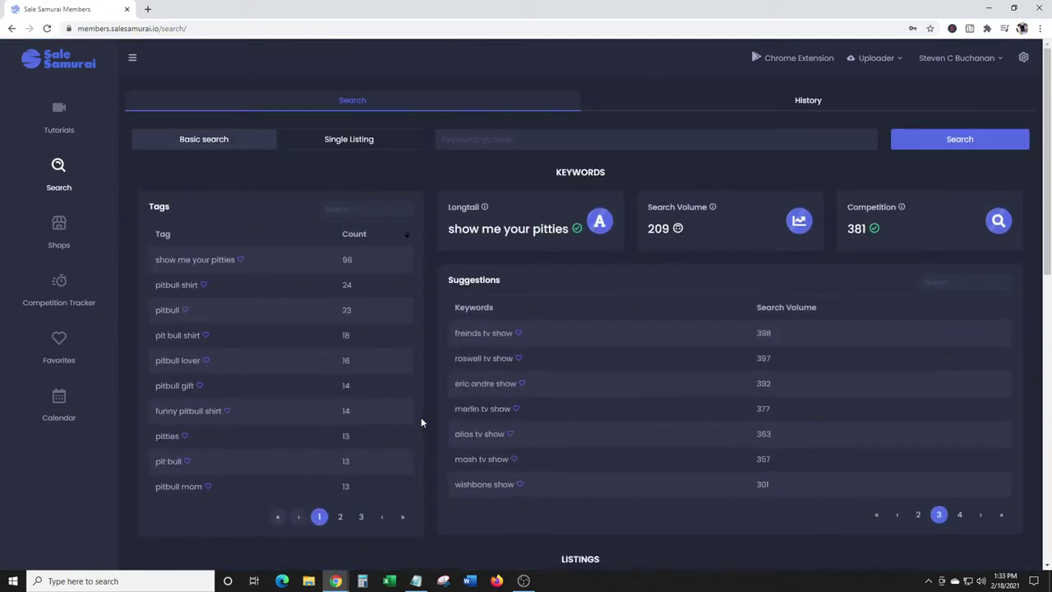
scroll(421, 423, down, 3)
scroll(421, 423, up, 3)
scroll(585, 269, down, 1)
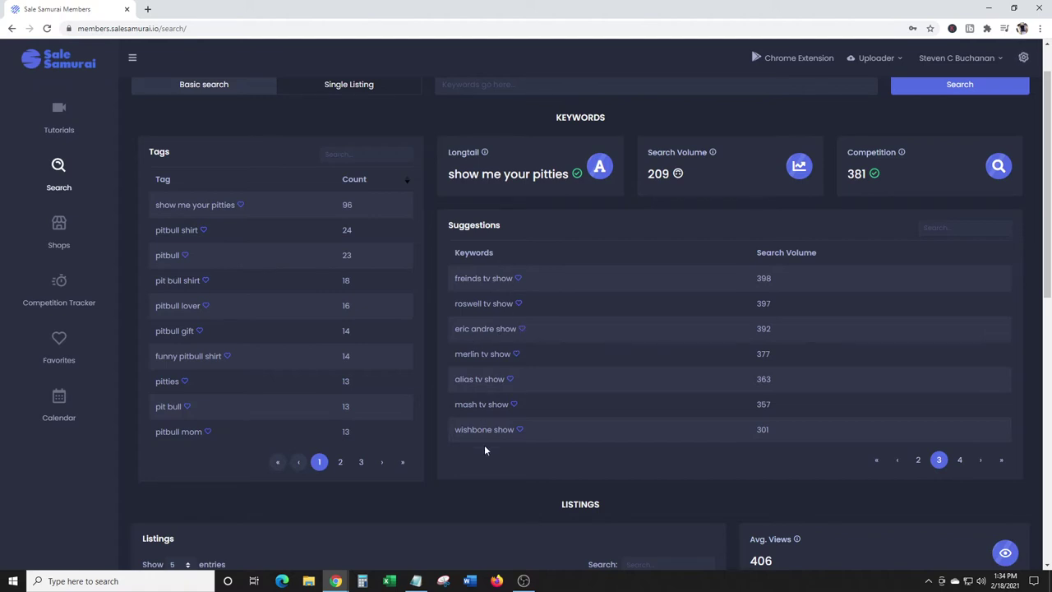
- Examine the "show me your pitties" listings' prices, views and likes, comparing them with the phrase's tags and competition
scroll(513, 299, down, 4)
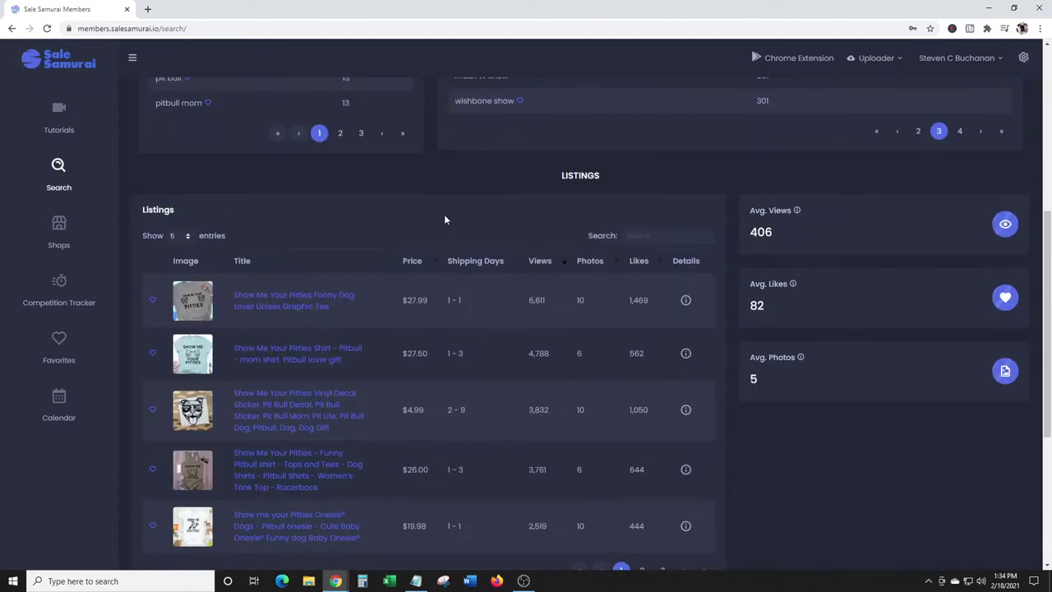
scroll(419, 201, down, 1)
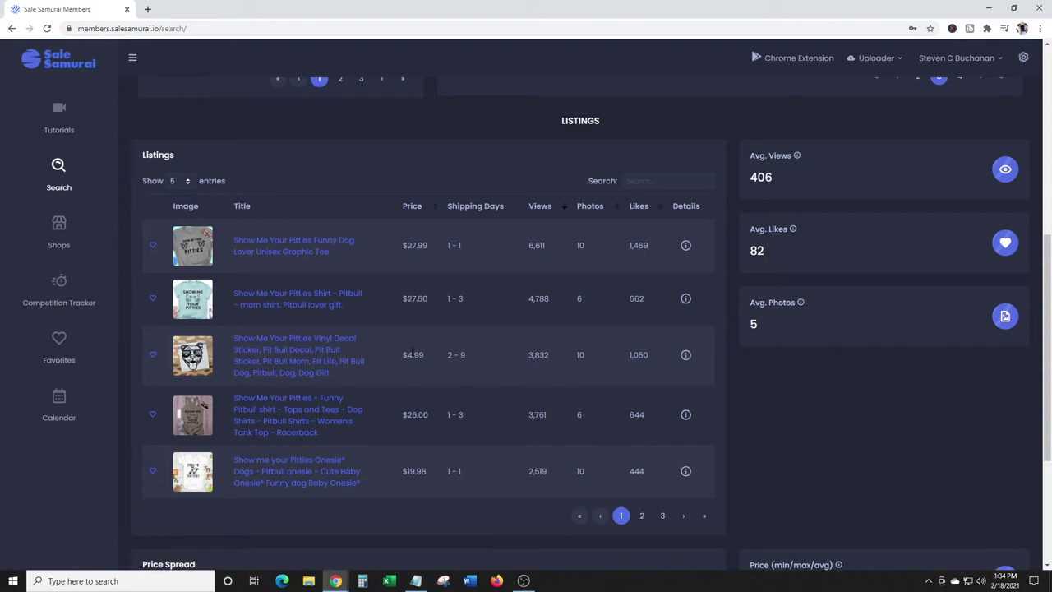
right_click(436, 245)
click(455, 159)
scroll(422, 253, up, 5)
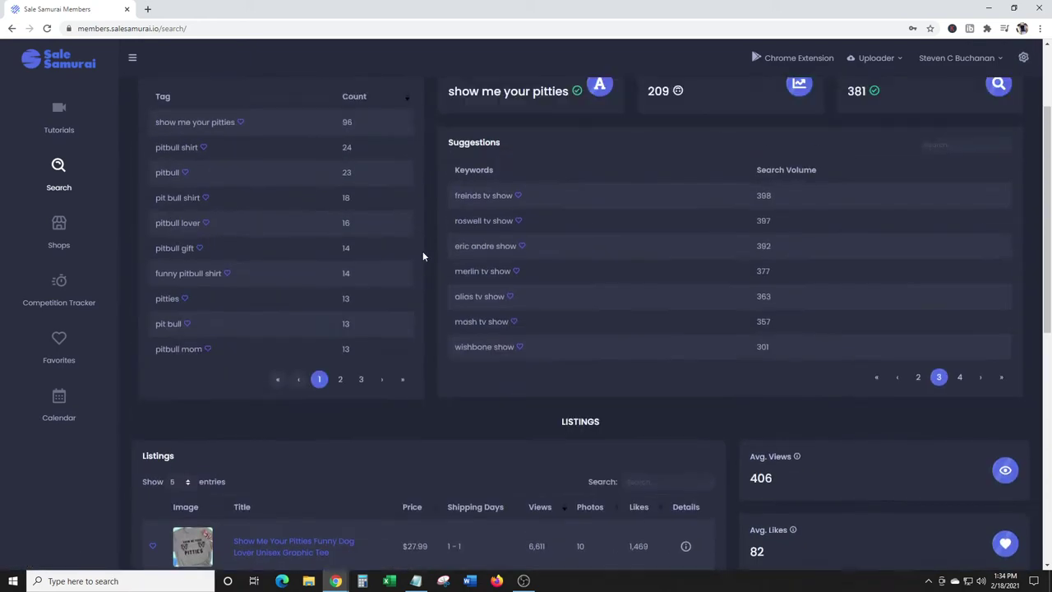
scroll(365, 296, down, 5)
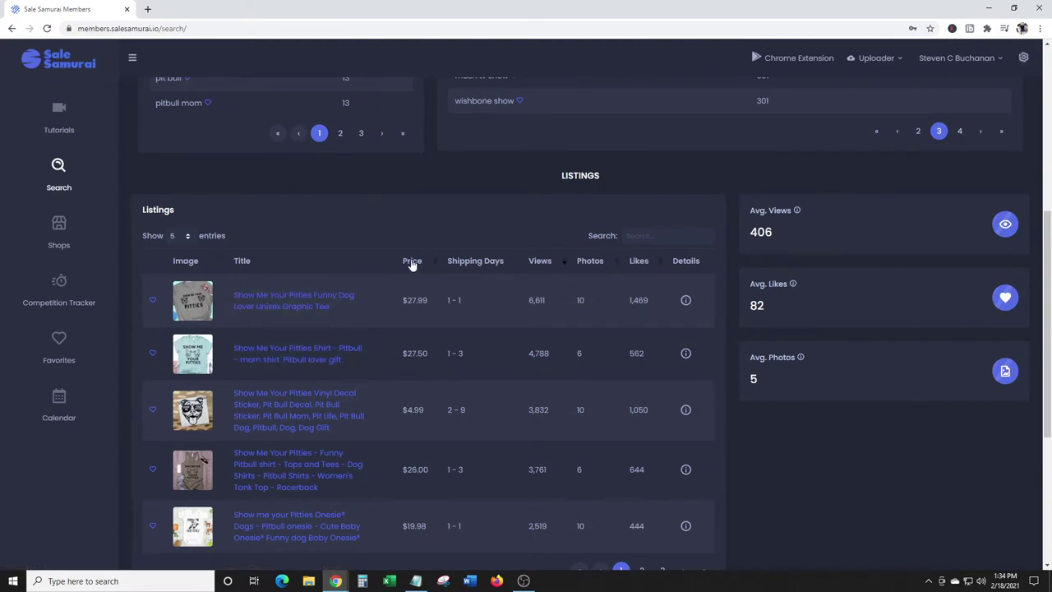
scroll(305, 286, up, 5)
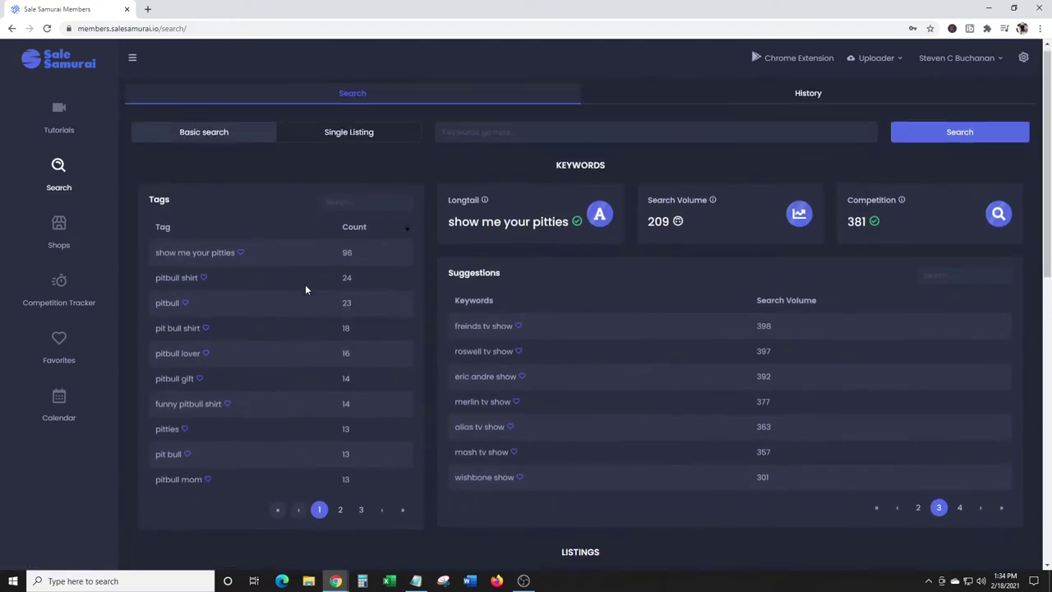
scroll(332, 280, down, 1)
scroll(333, 280, down, 5)
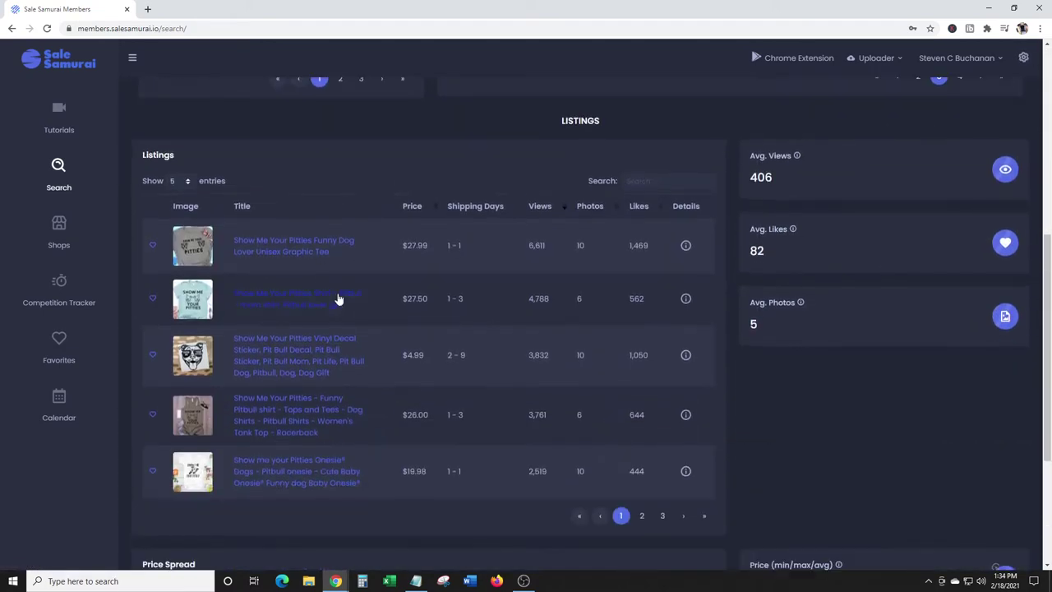
scroll(337, 299, up, 6)
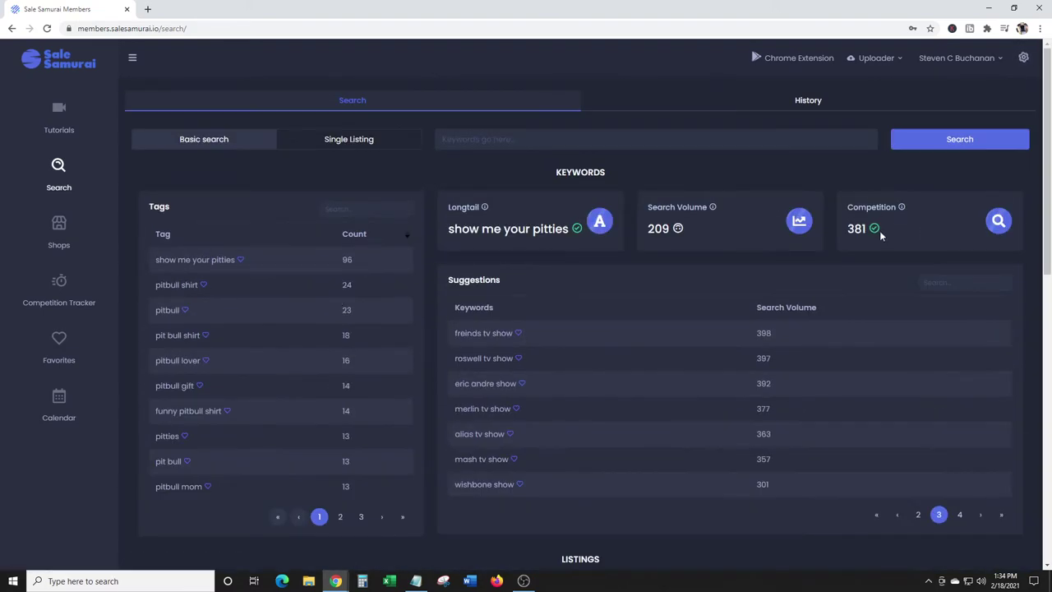
- Run a basic keyword search for "volley llama"
click(539, 139)
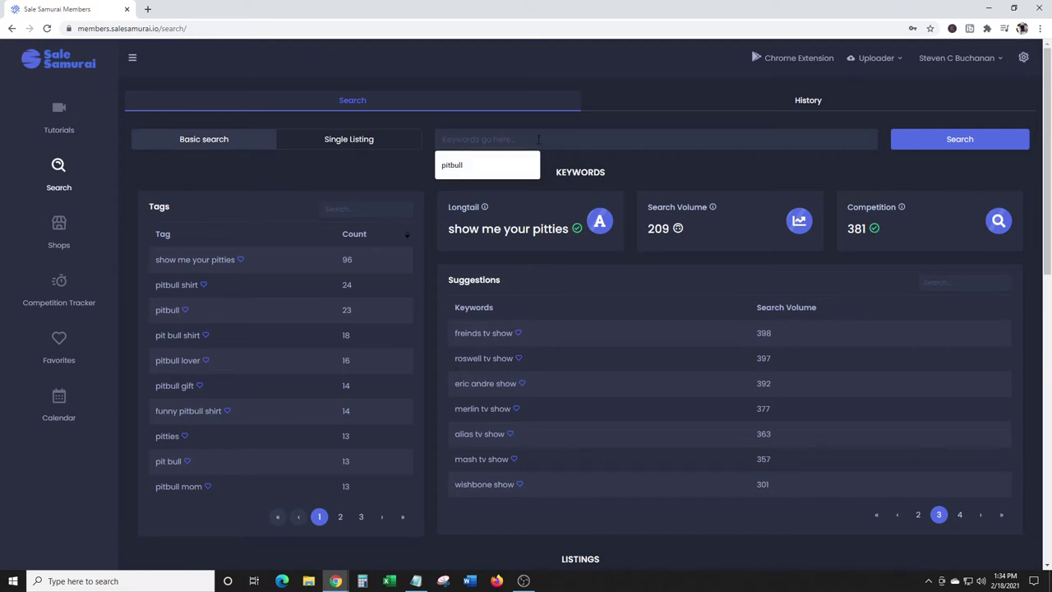
text(volley)
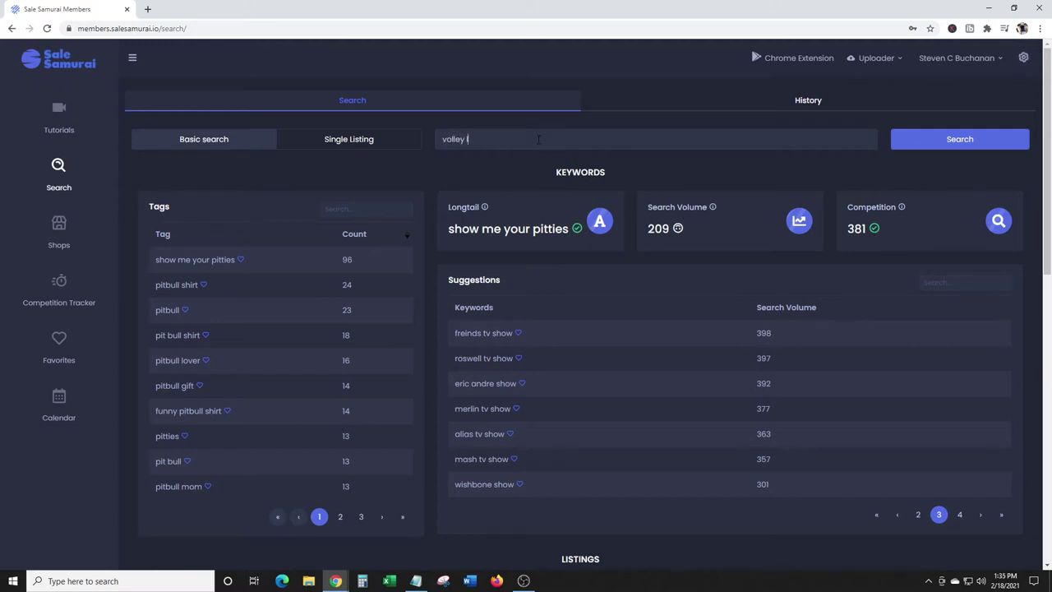
text( llama)
click(975, 138)
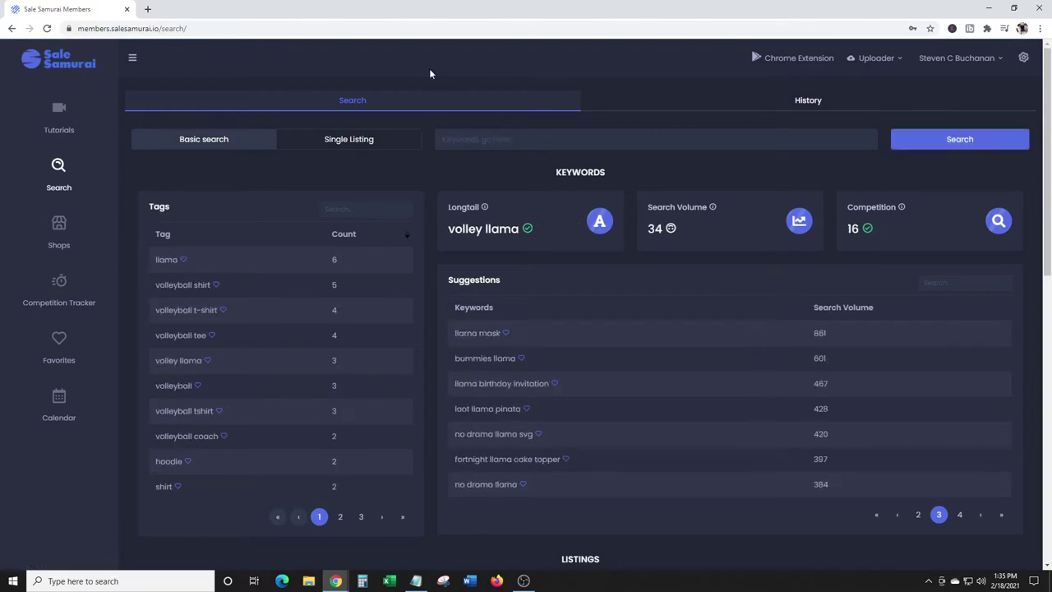
- Examine the keyword metrics, tags, suggestions and listings for "volley llama"
scroll(449, 183, down, 1)
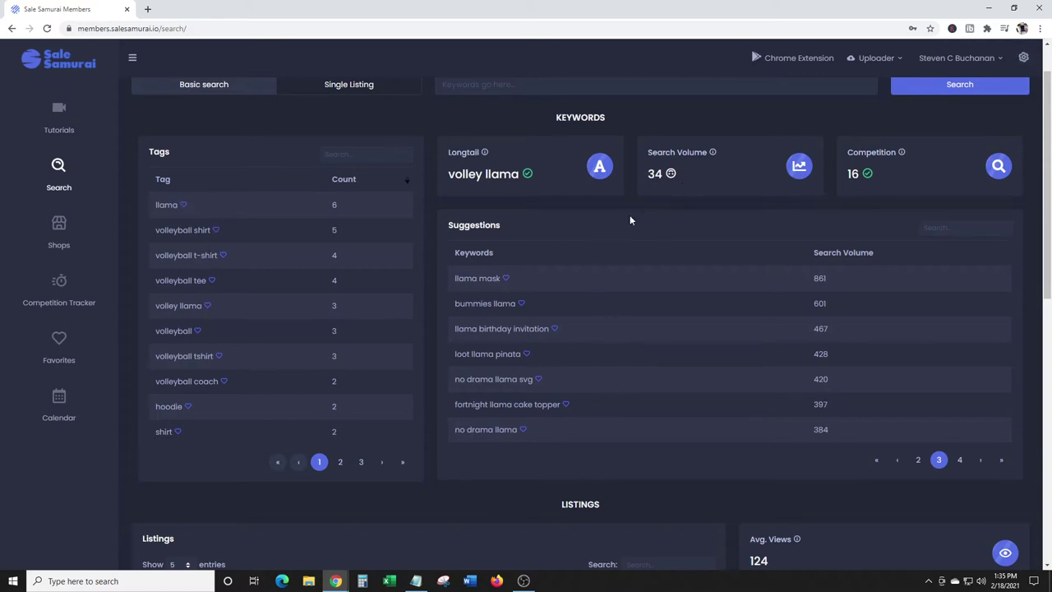
scroll(679, 245, down, 8)
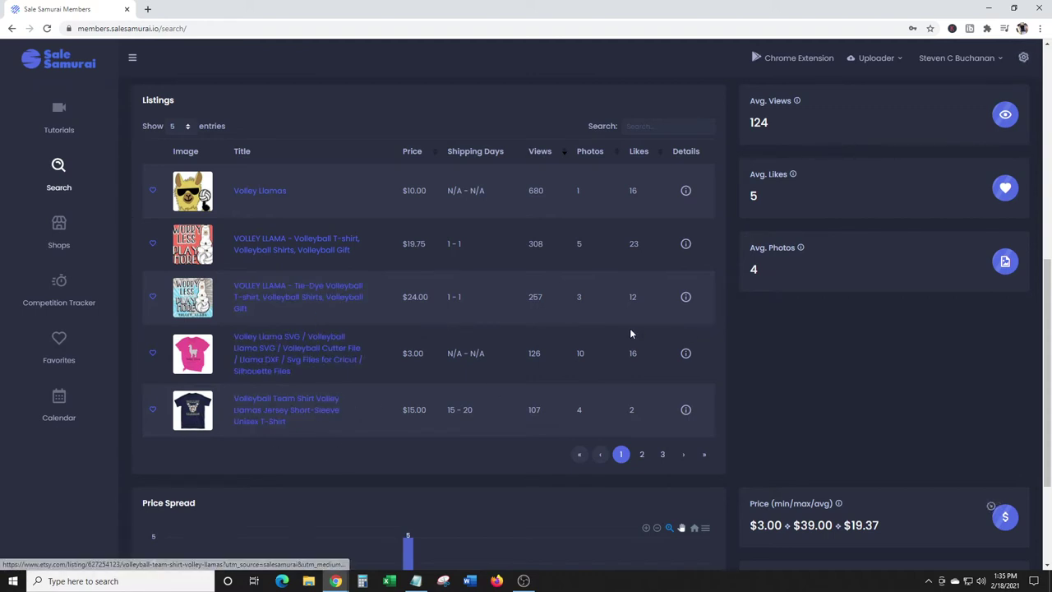
scroll(526, 315, down, 2)
scroll(517, 312, up, 3)
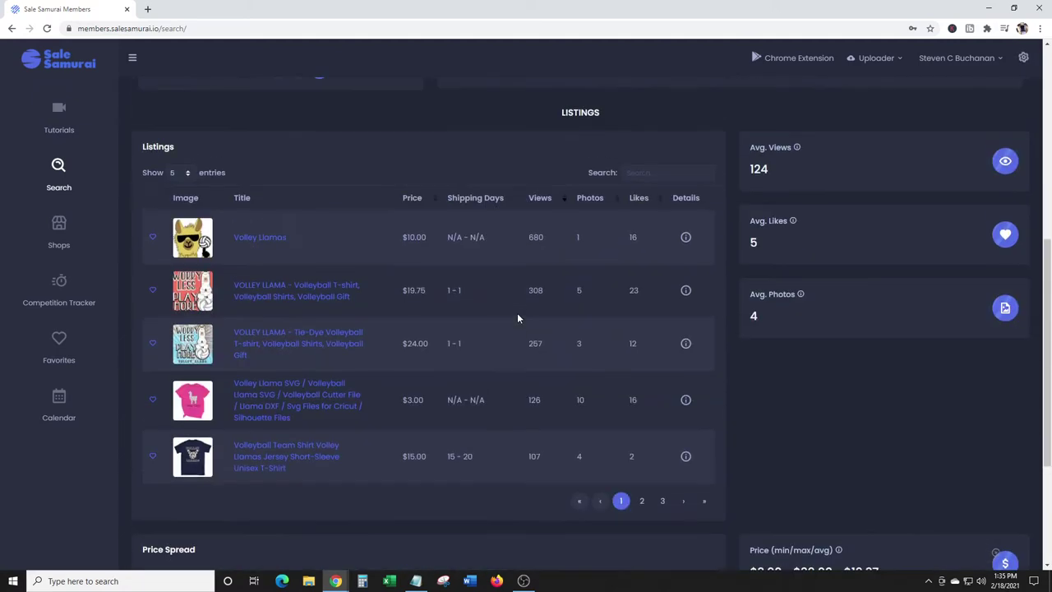
scroll(347, 266, up, 5)
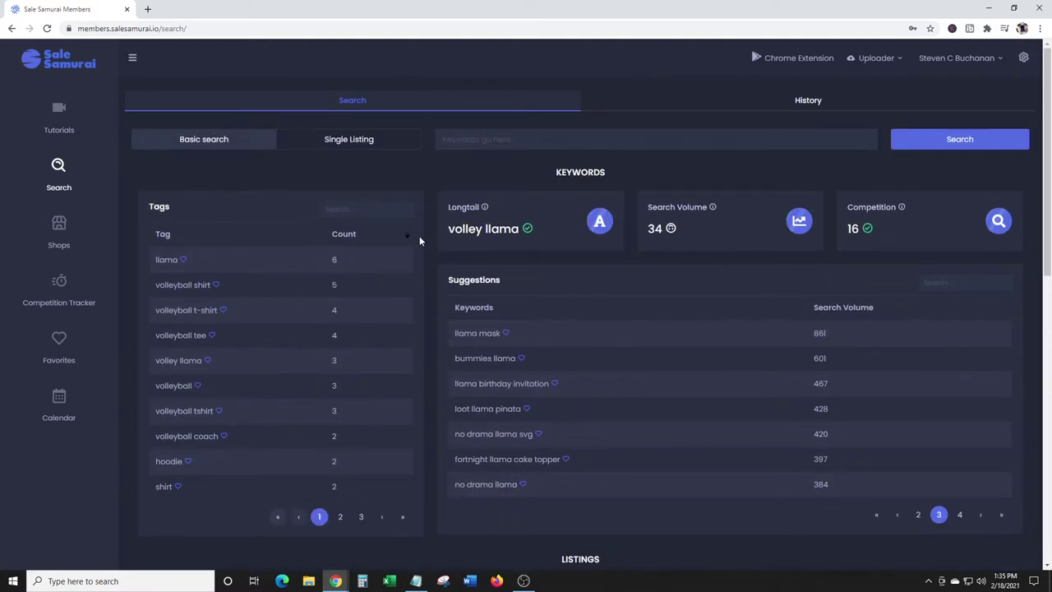
scroll(420, 240, down, 2)
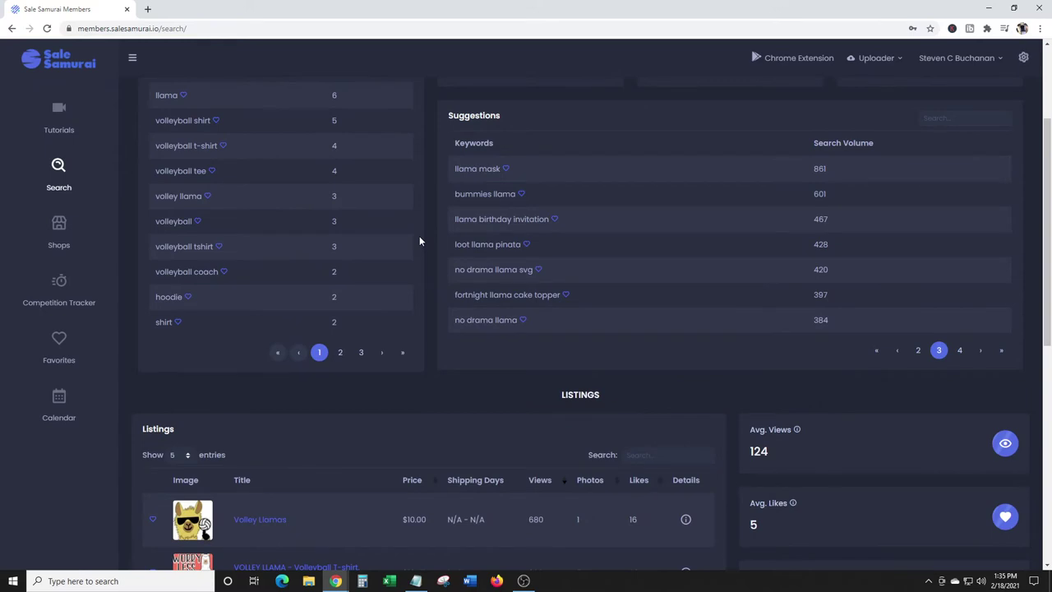
- Examine the "volley llama" listings' prices, views and likes, along with the price spread and shipping figures
scroll(419, 240, down, 3)
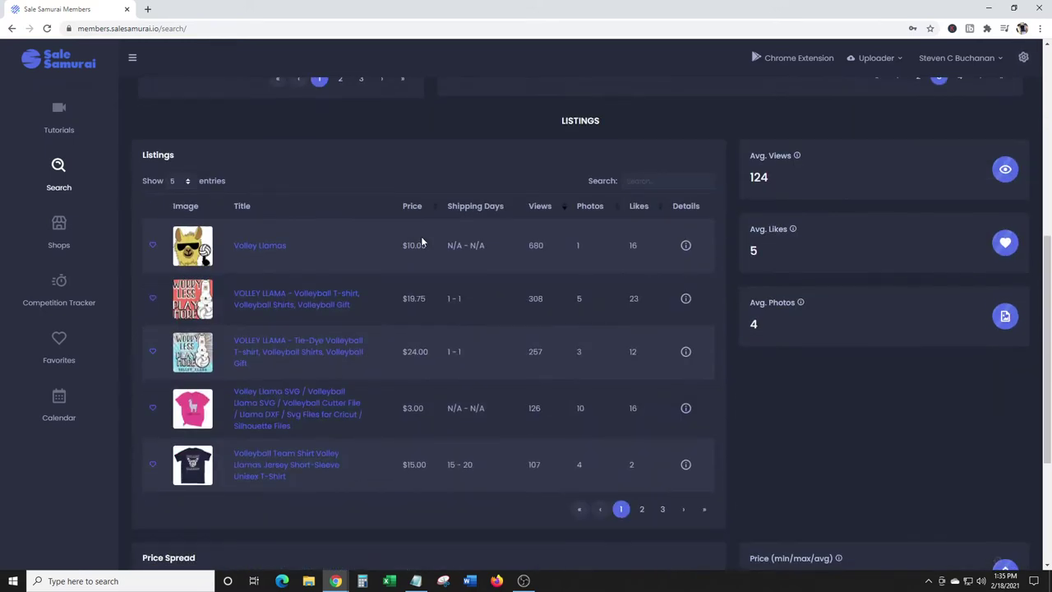
scroll(422, 242, down, 3)
scroll(420, 245, up, 4)
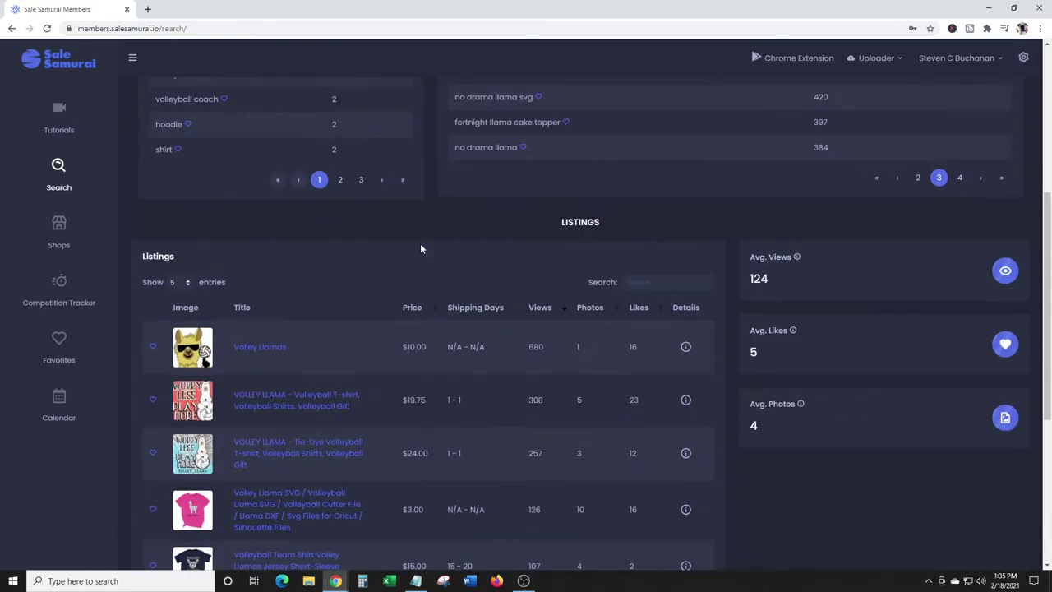
scroll(420, 244, up, 3)
scroll(420, 243, down, 7)
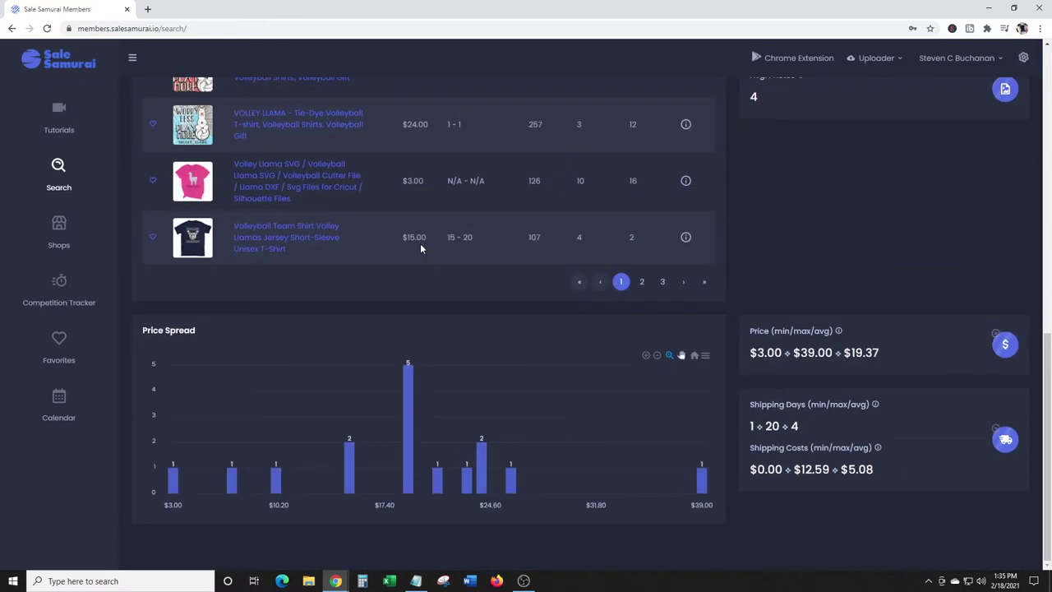
scroll(420, 243, up, 5)
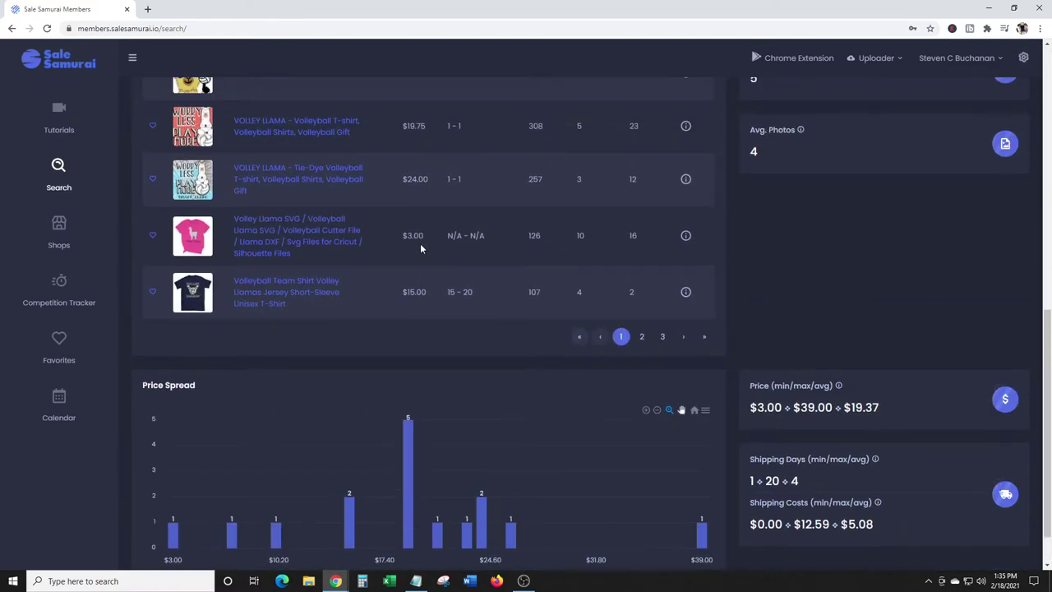
- Run a basic keyword search for "biden"
scroll(420, 243, up, 3)
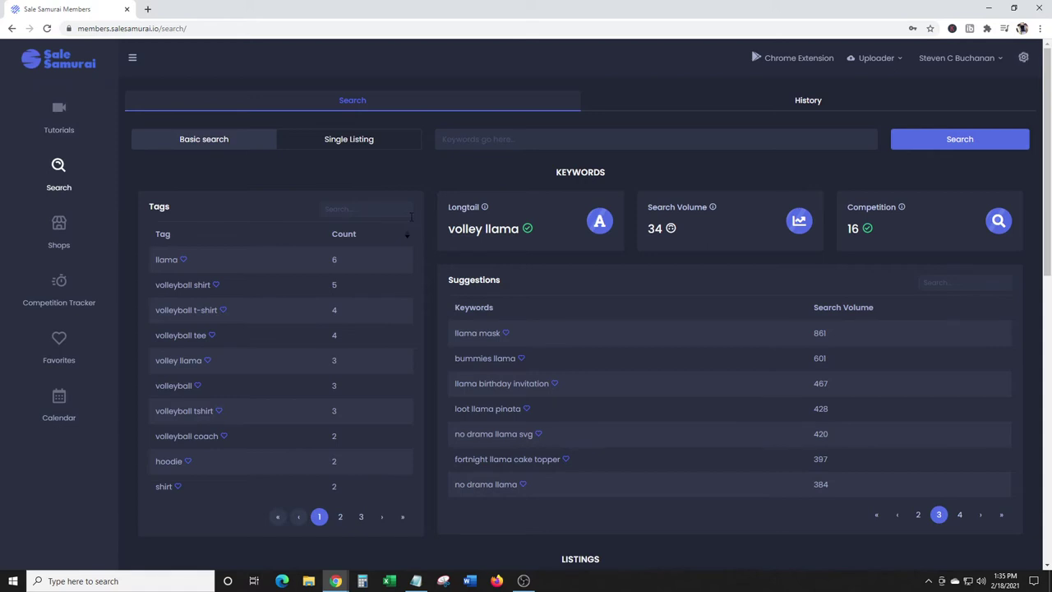
click(523, 138)
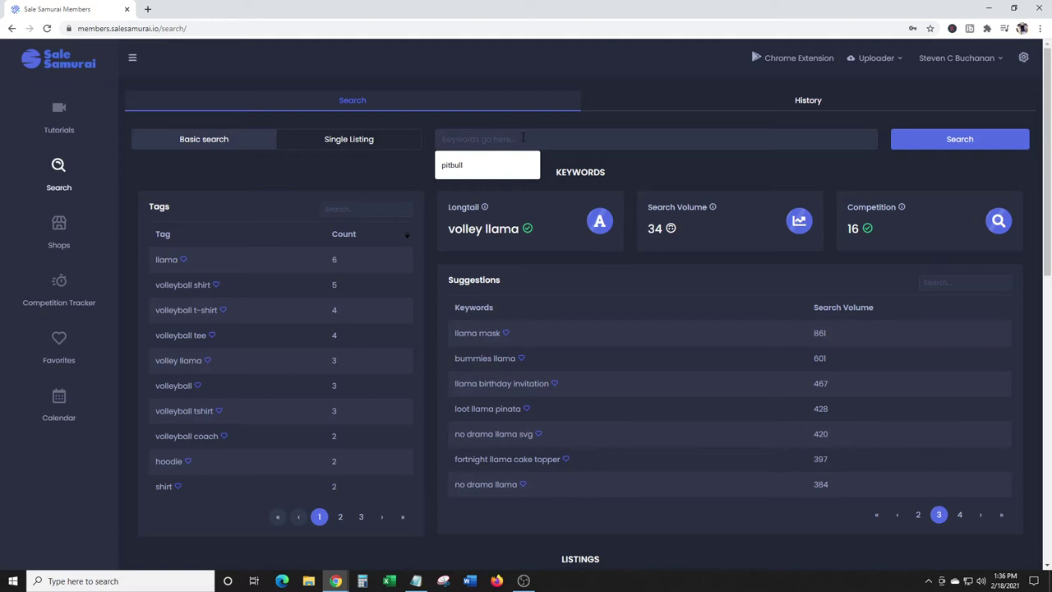
text(bid)
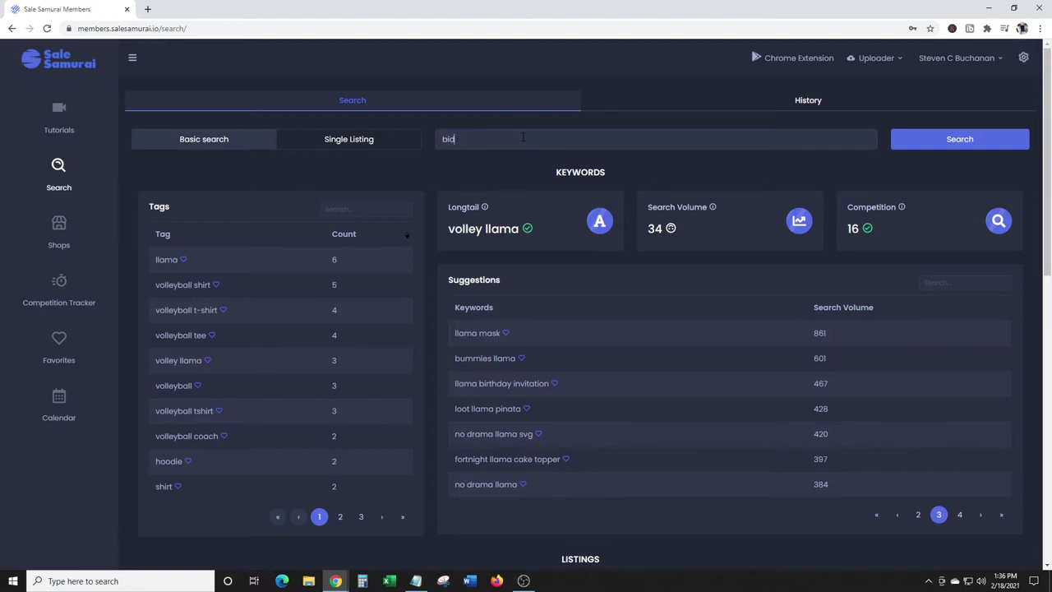
text(fen)
click(967, 139)
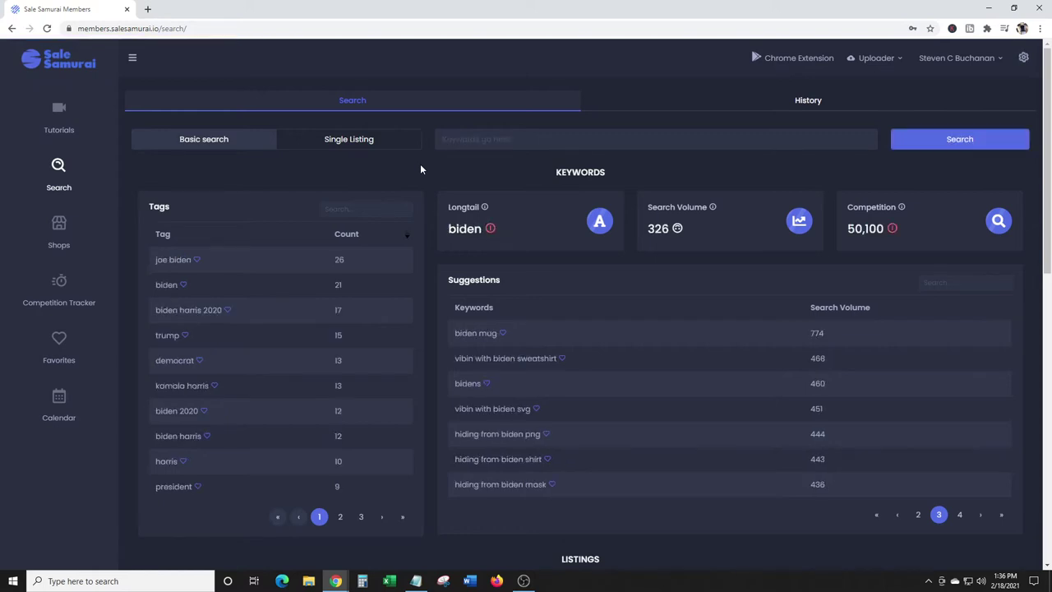
- Examine the tags, search volume, competition and suggestions for "biden", along with its listings' views and likes
scroll(421, 170, down, 1)
scroll(420, 169, up, 1)
scroll(514, 291, down, 1)
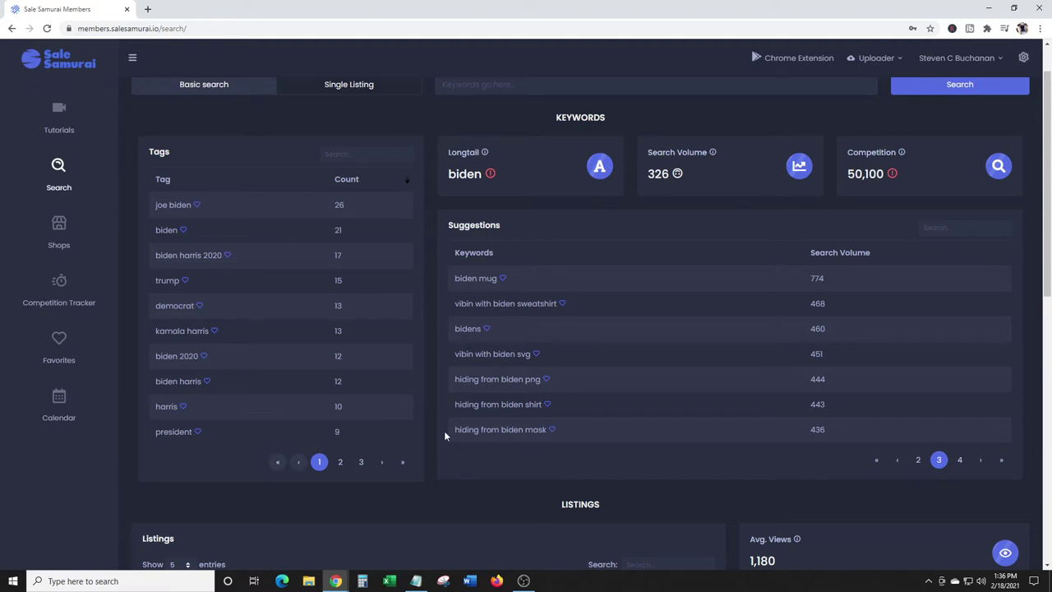
scroll(451, 173, down, 5)
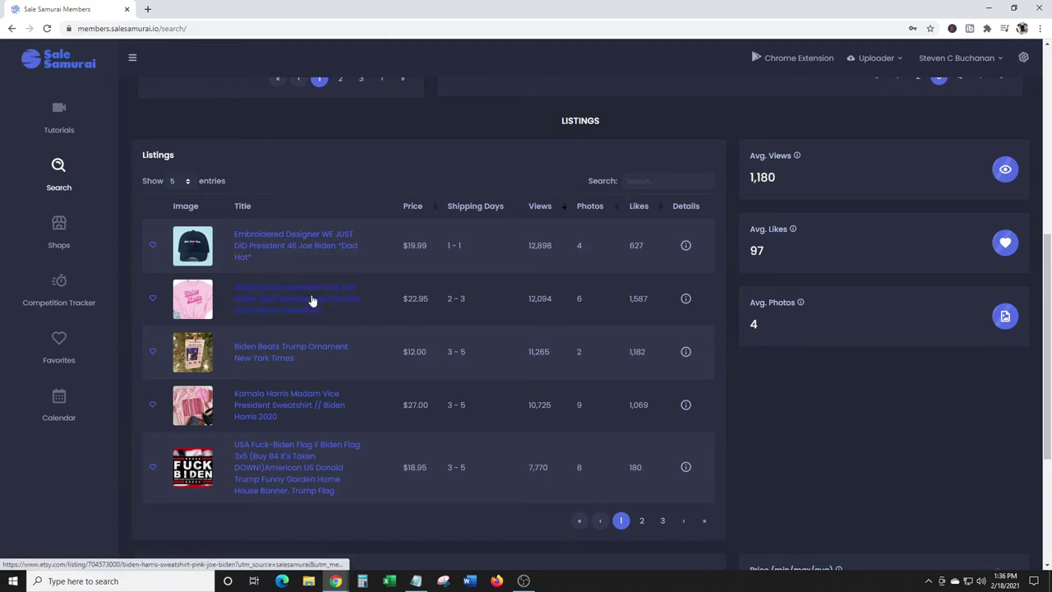
scroll(312, 301, down, 1)
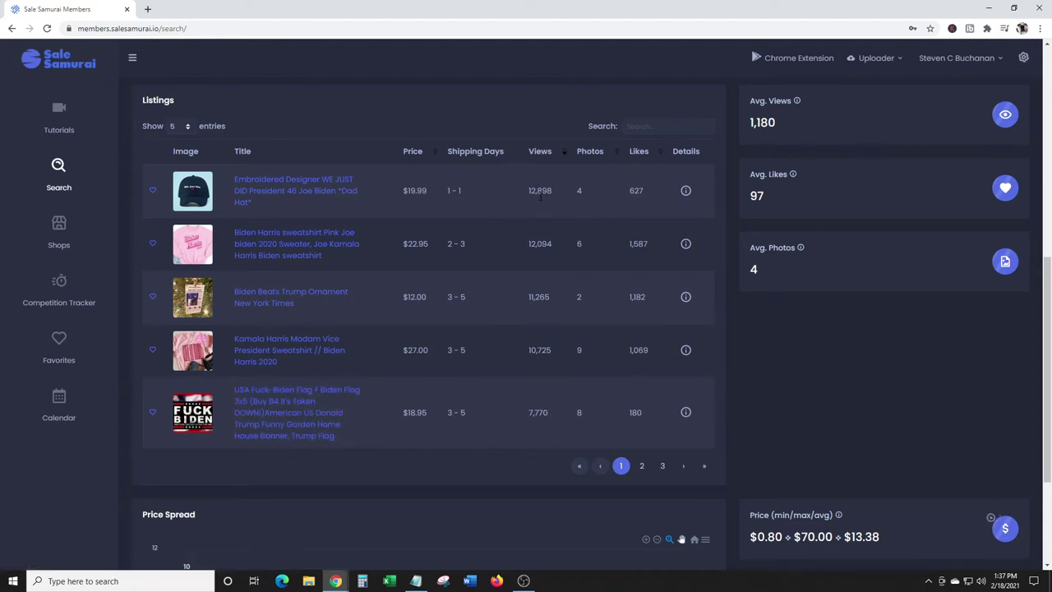
scroll(541, 196, down, 1)
scroll(541, 196, down, 2)
- Compare the "biden" listings and their average views with the keyword's tags, suggestions and competition
scroll(541, 196, up, 5)
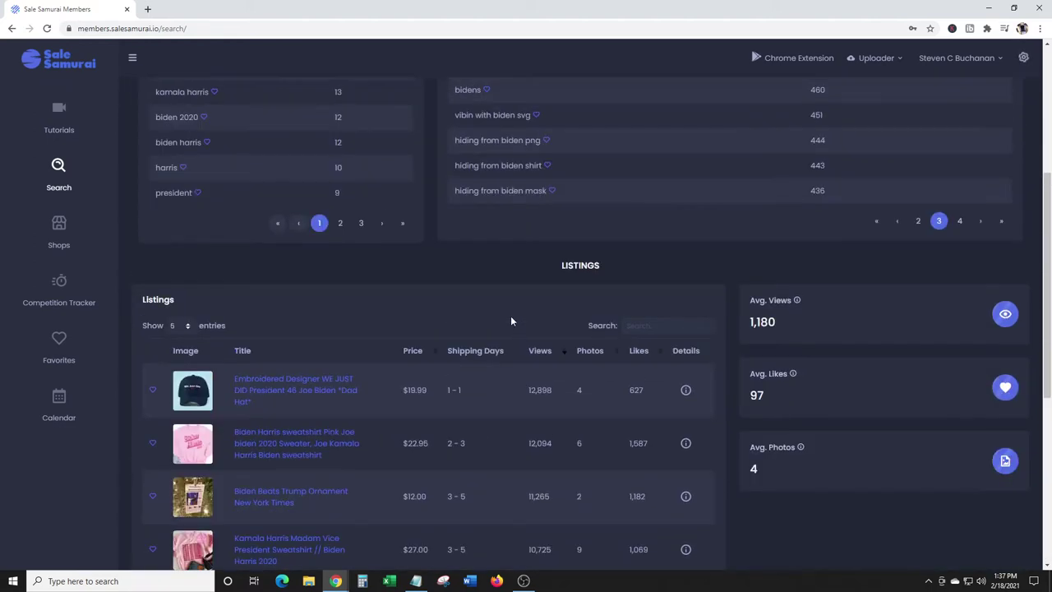
scroll(504, 315, down, 2)
scroll(526, 238, up, 5)
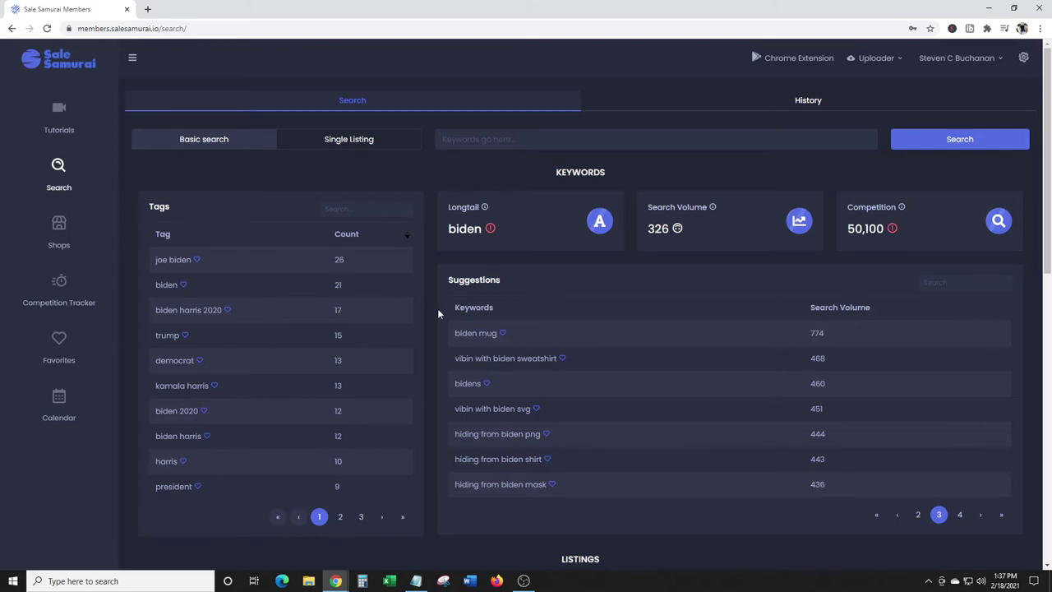
scroll(772, 300, down, 6)
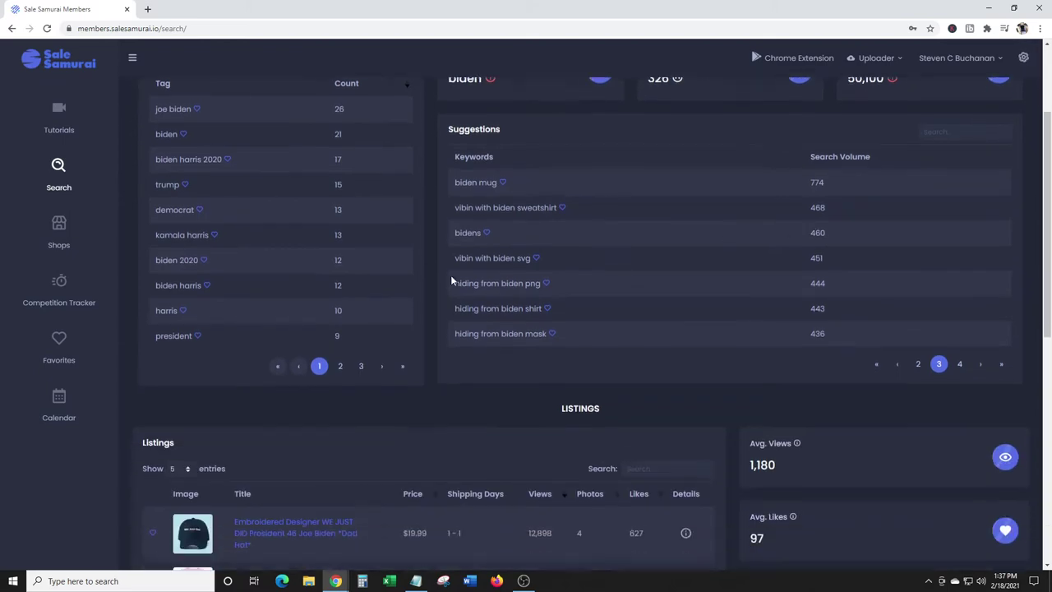
scroll(425, 282, up, 4)
scroll(425, 282, down, 6)
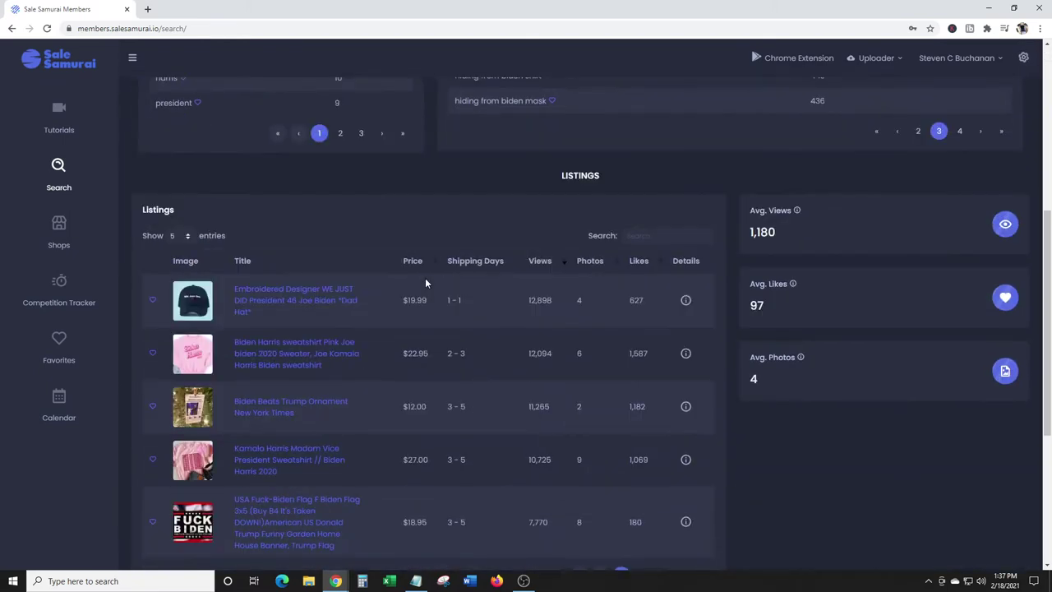
- Run a basic keyword search for "hockey"
scroll(425, 282, up, 8)
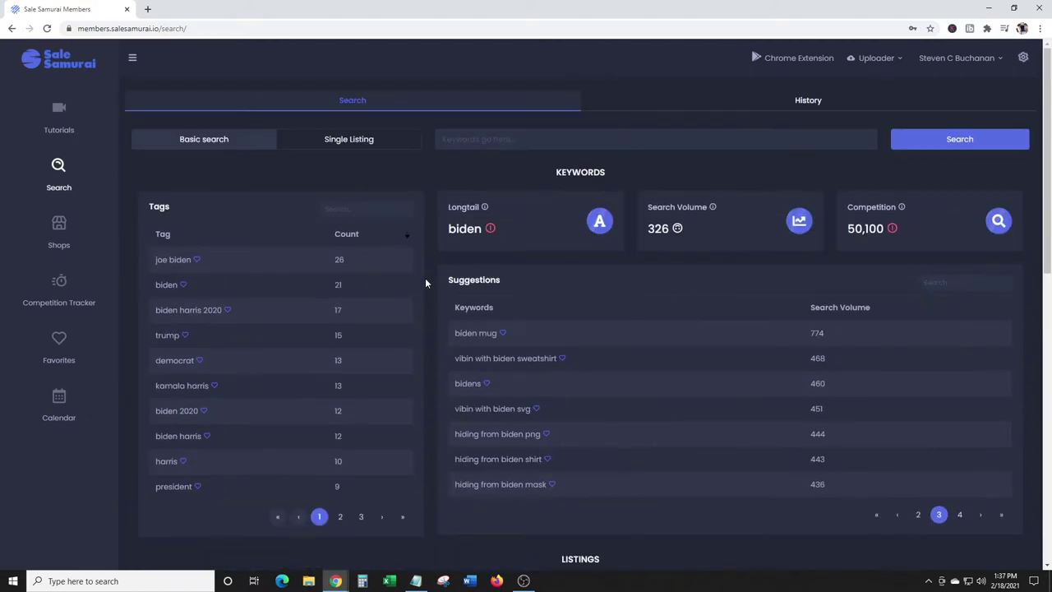
click(517, 139)
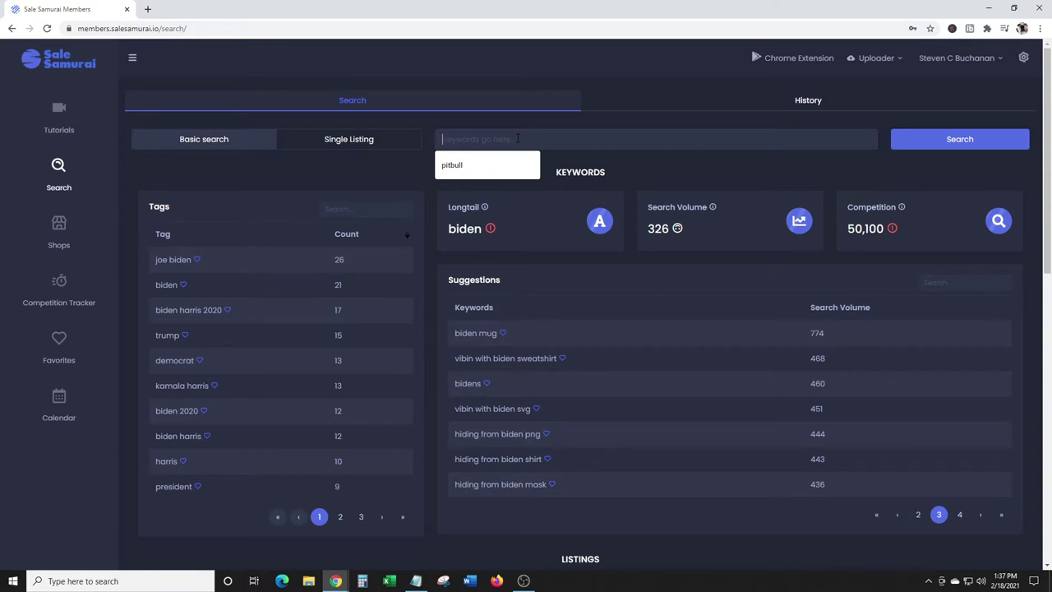
text(hockey)
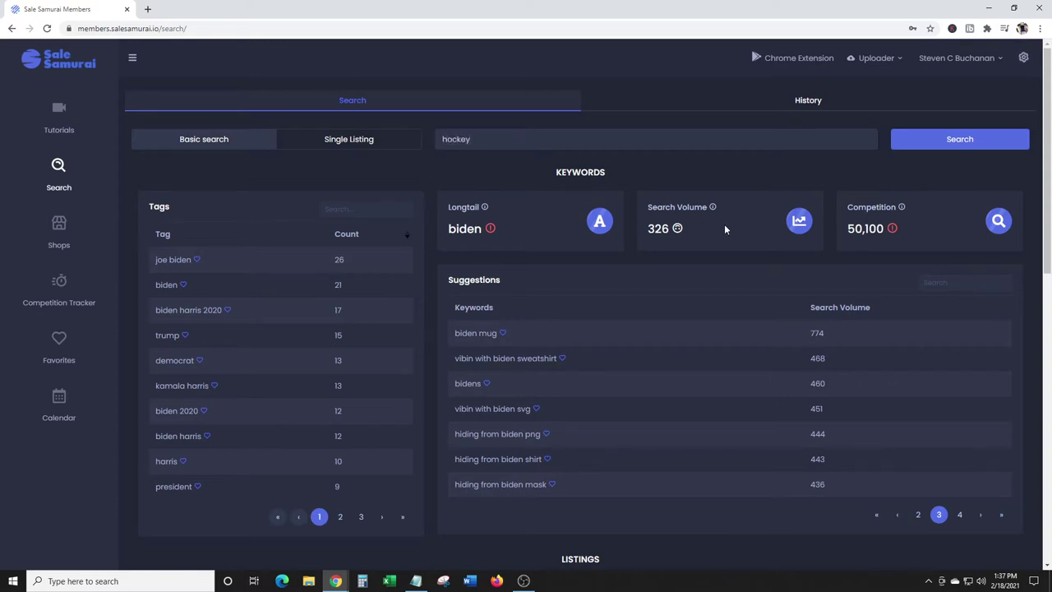
click(961, 139)
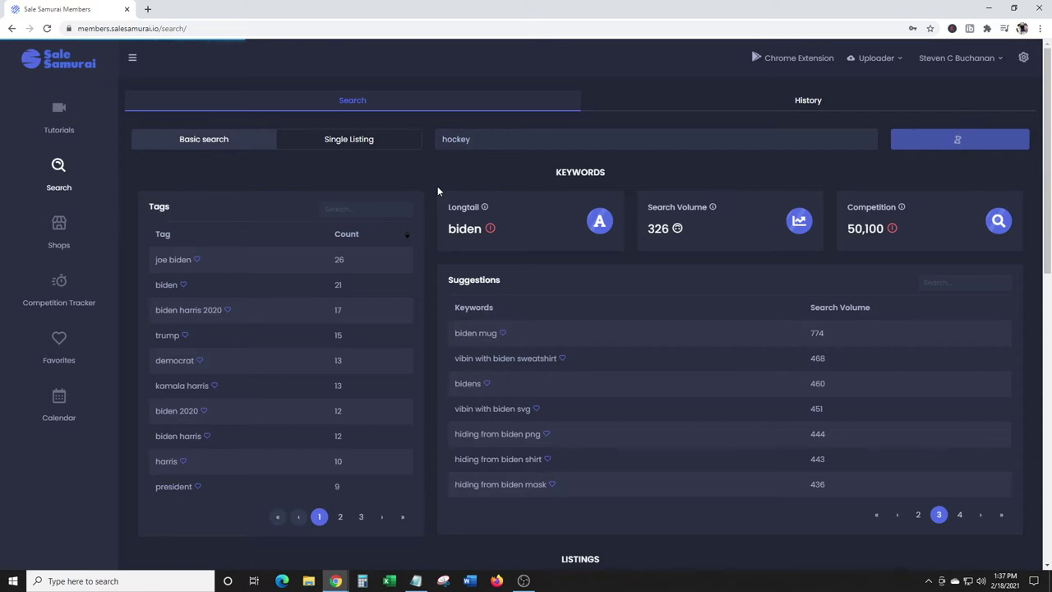
- Examine the keyword metrics, tags, suggestions, listings and price spread for "hockey"
scroll(437, 191, down, 5)
scroll(437, 191, up, 5)
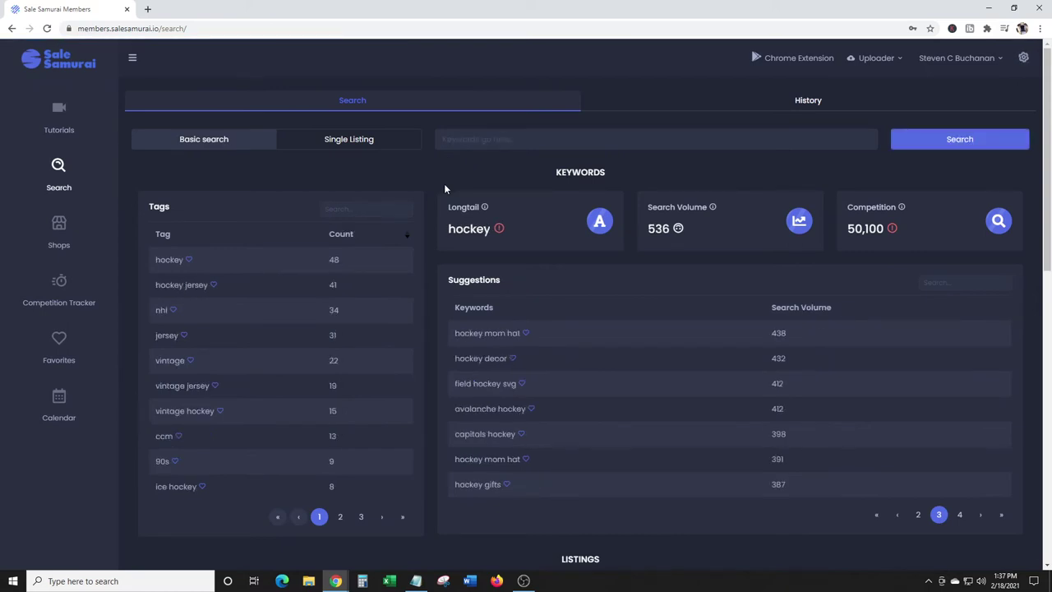
scroll(445, 189, down, 1)
scroll(493, 189, up, 1)
scroll(430, 189, down, 5)
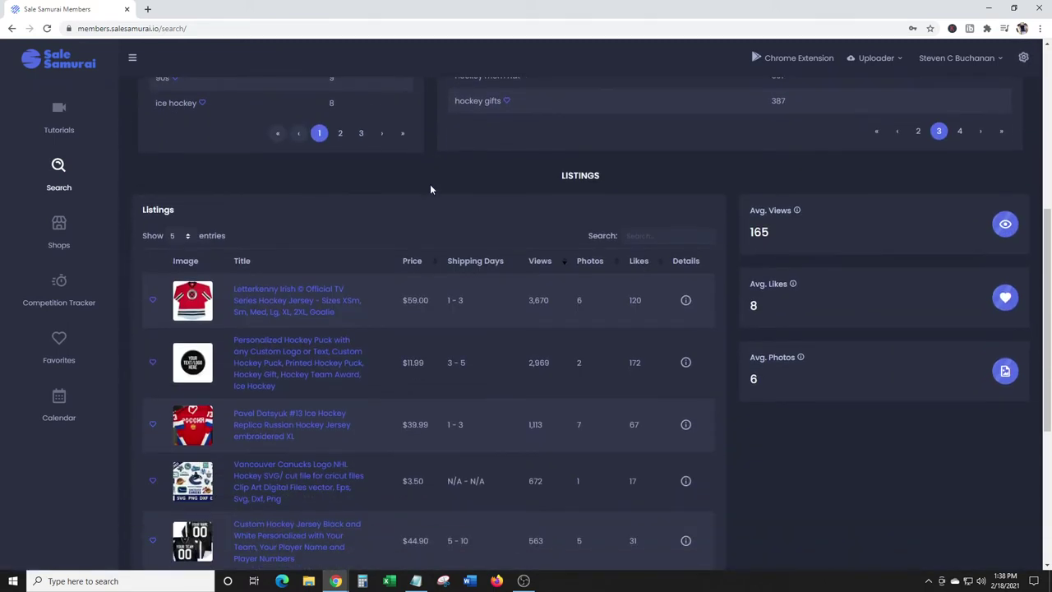
scroll(411, 186, down, 1)
scroll(377, 155, down, 1)
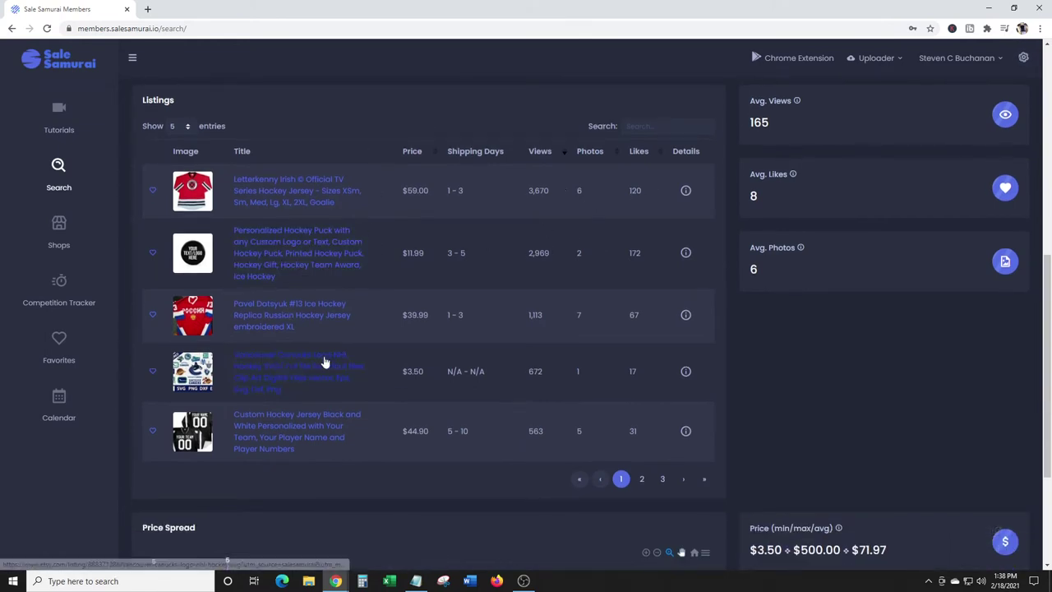
scroll(387, 323, down, 3)
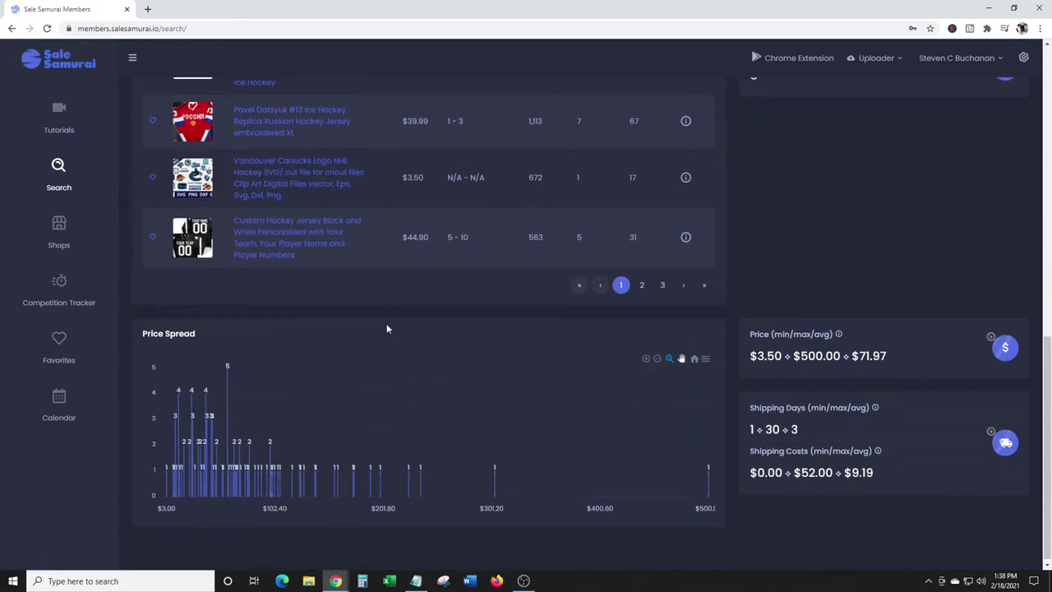
- Run a basic keyword search for the suggested longtail phrase "hockey mom hat"
scroll(387, 323, up, 10)
click(563, 139)
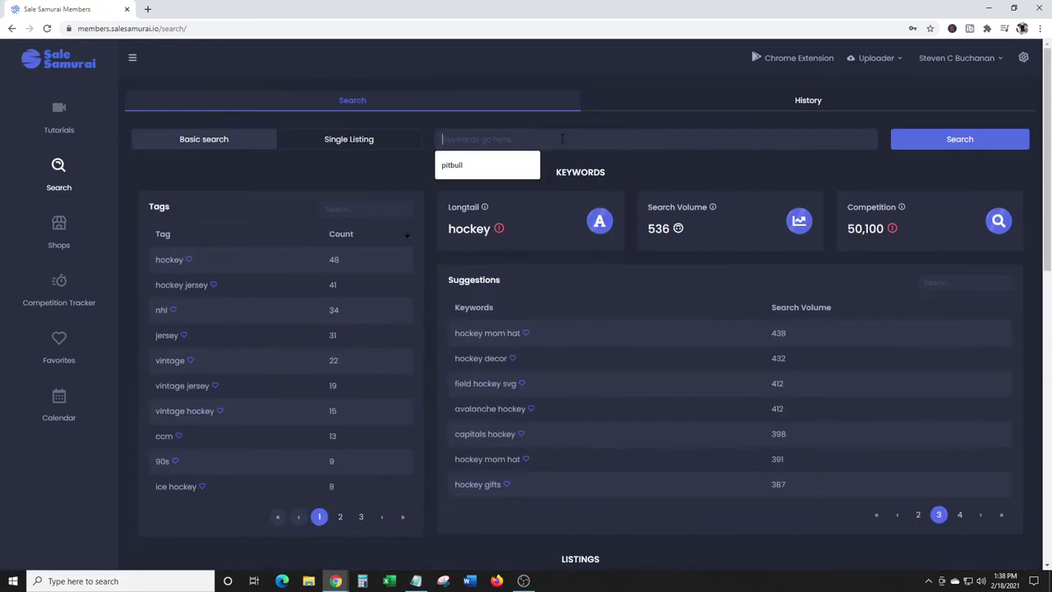
text(hockey)
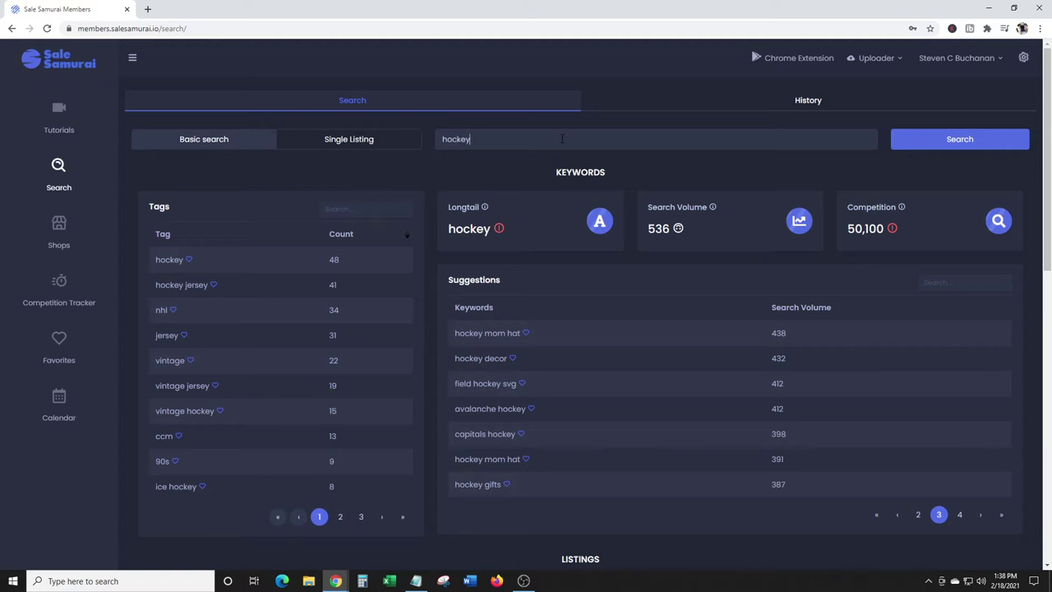
text( mom hat)
click(903, 143)
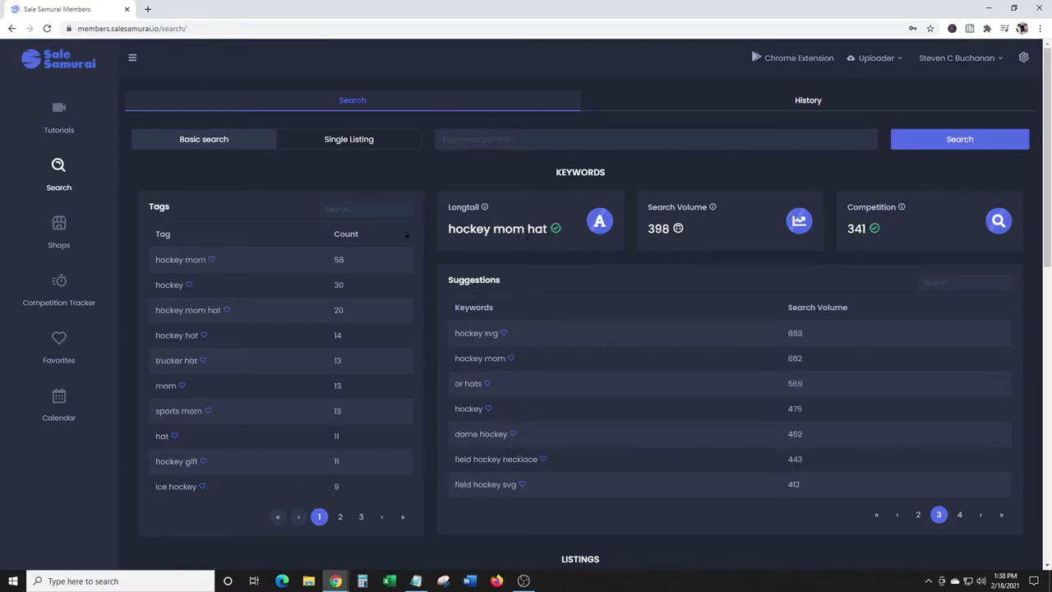
- Examine the "hockey mom hat" listings' prices, views and likes, along with the price range
scroll(439, 203, down, 5)
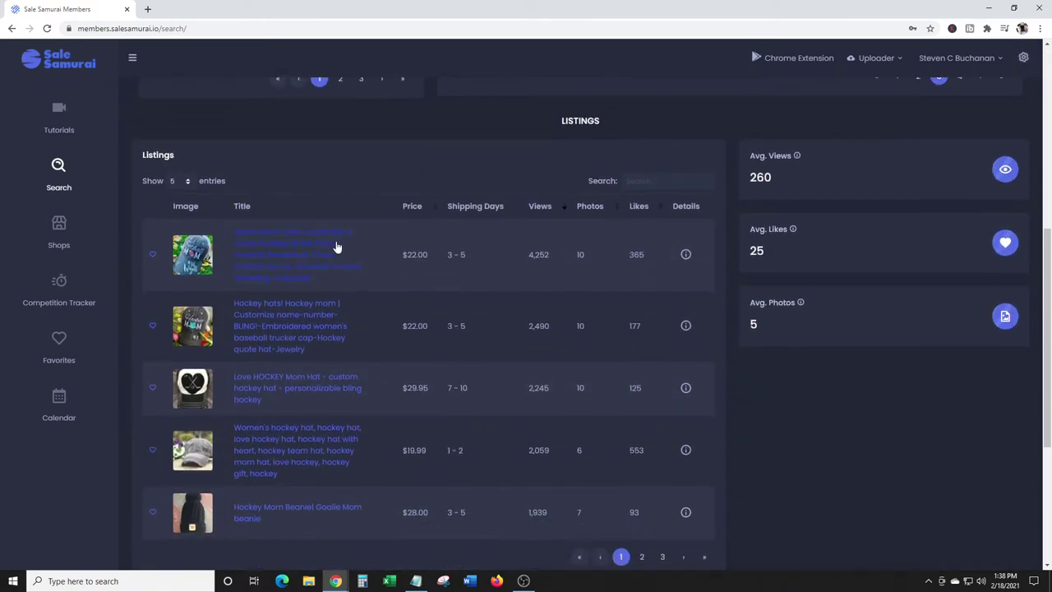
scroll(394, 189, down, 1)
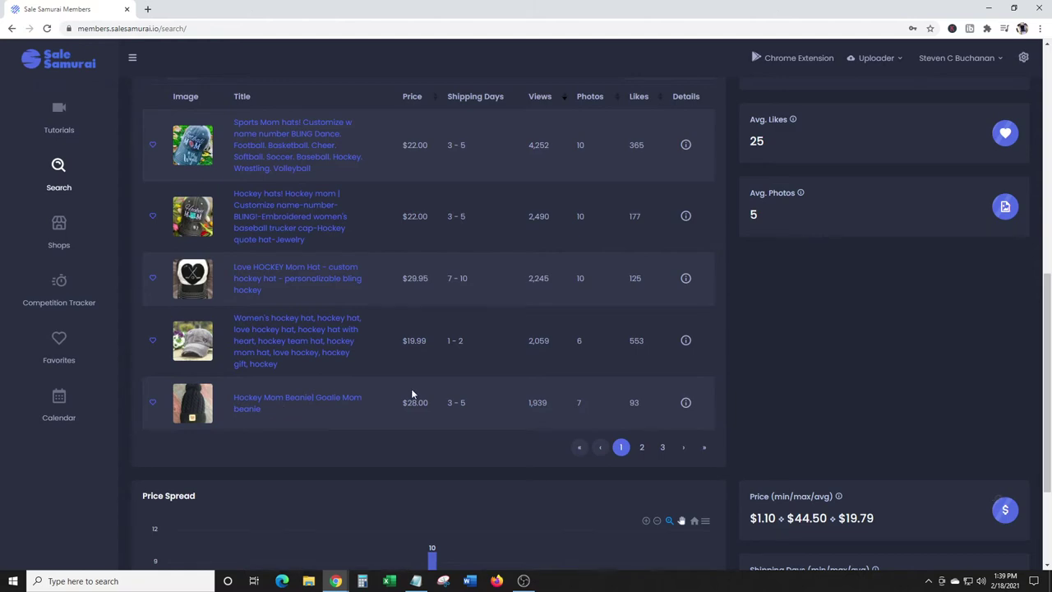
scroll(413, 395, down, 2)
- Run a basic keyword search for "motivation"
scroll(413, 395, up, 8)
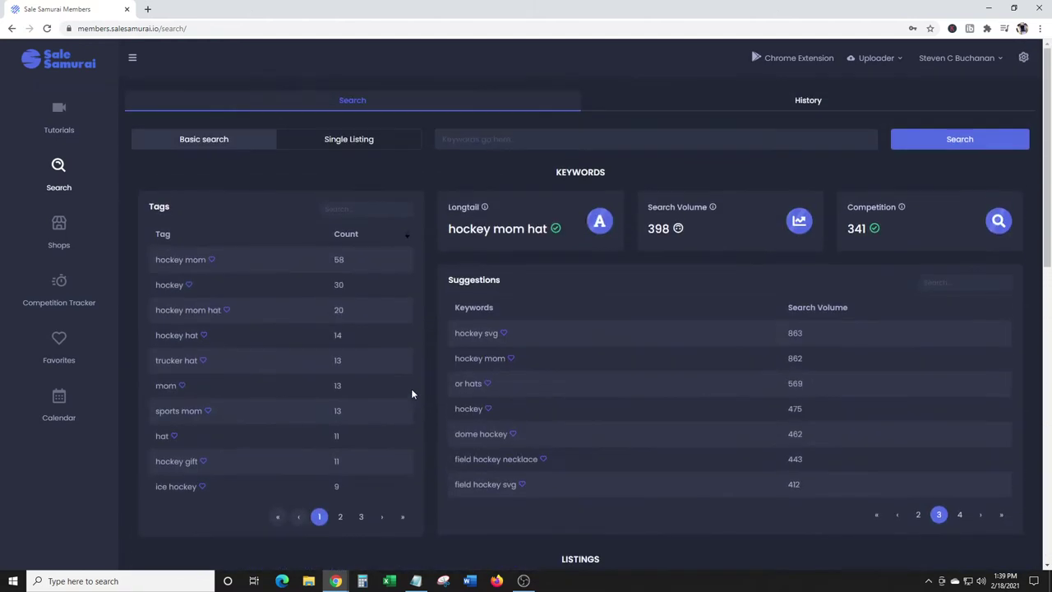
click(557, 145)
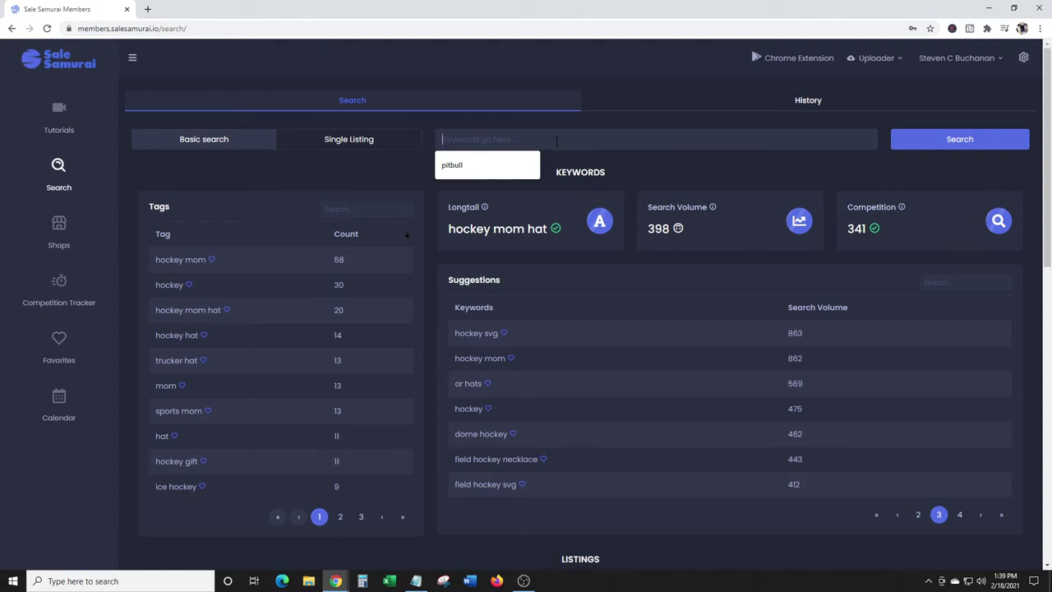
text(mo)
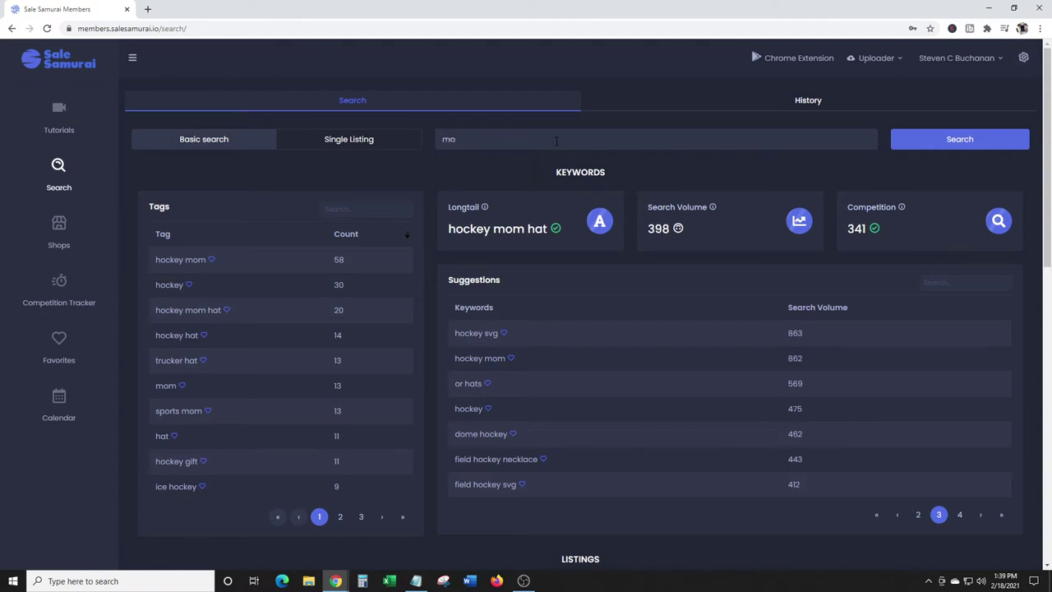
text(tivation)
key(BackSpace)
key(BackSpace)
key(BackSpace)
text(ion)
click(955, 144)
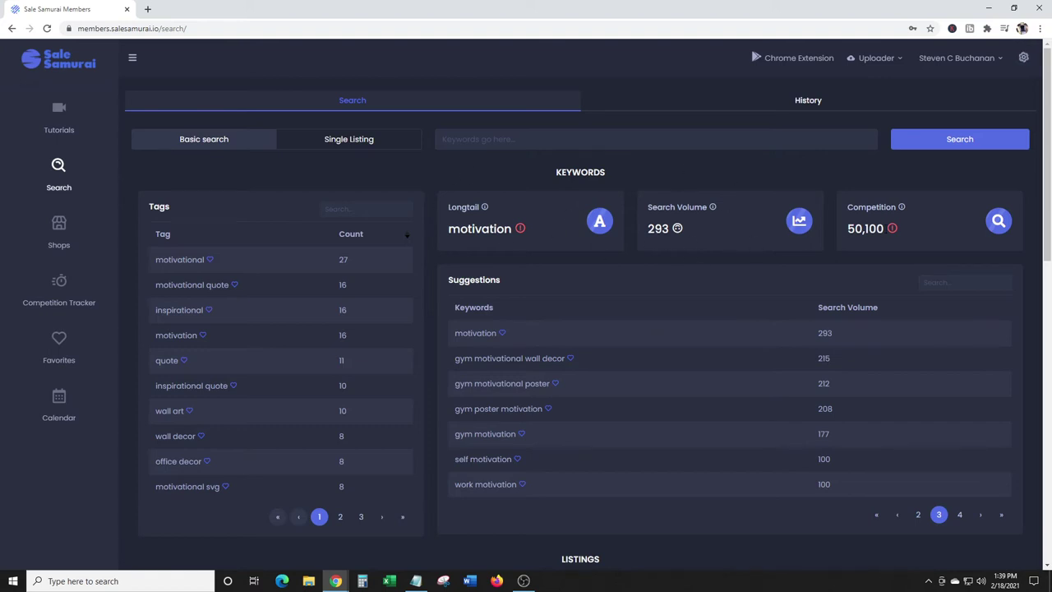
- Examine the "motivation" results' tags, suggestions, listing prices, views and likes, and price range
scroll(723, 277, down, 1)
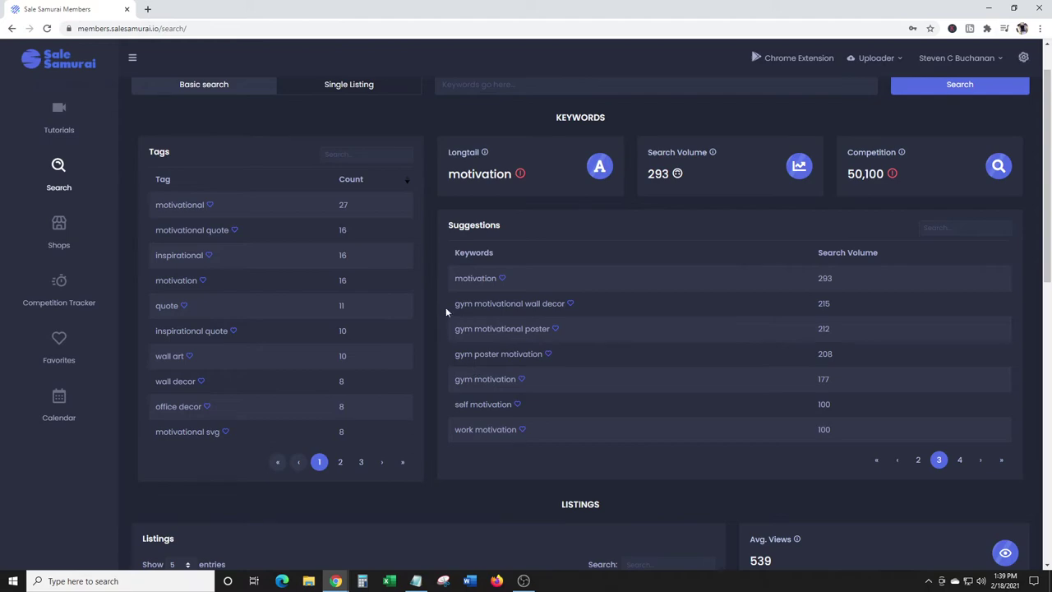
scroll(443, 296, down, 6)
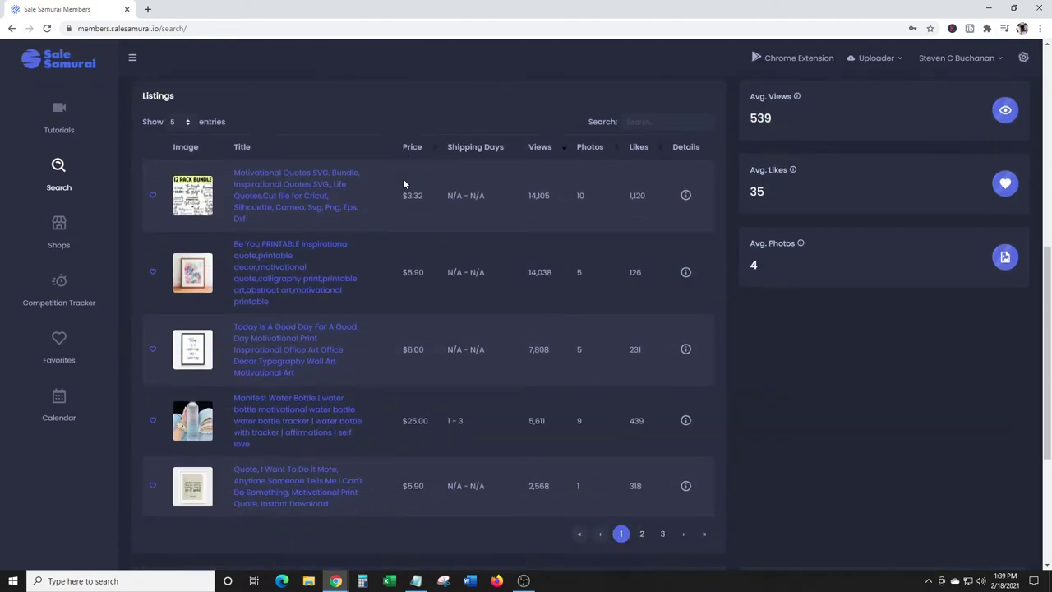
scroll(402, 178, down, 1)
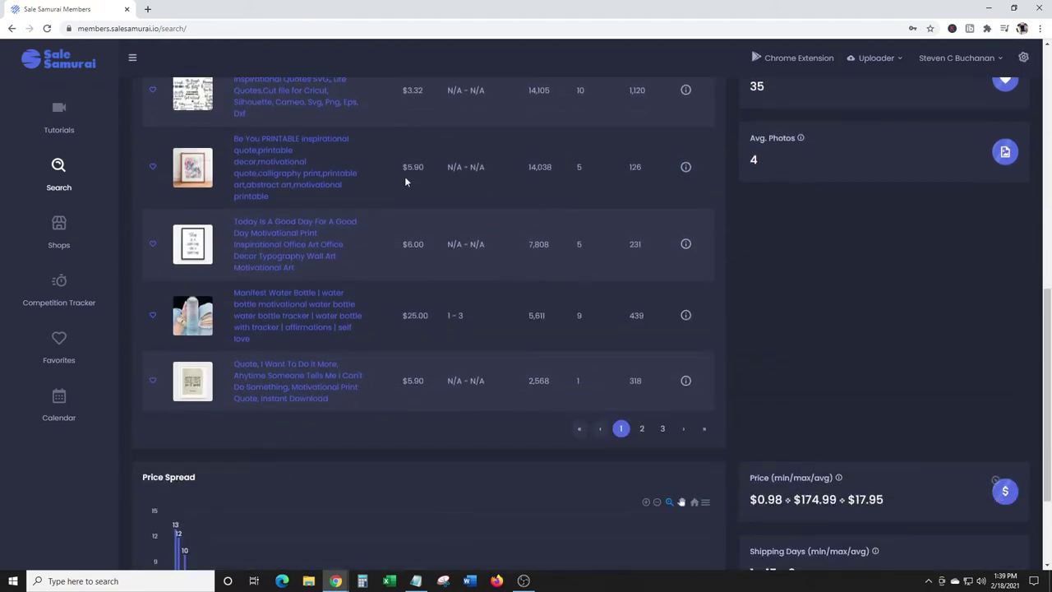
scroll(405, 181, up, 7)
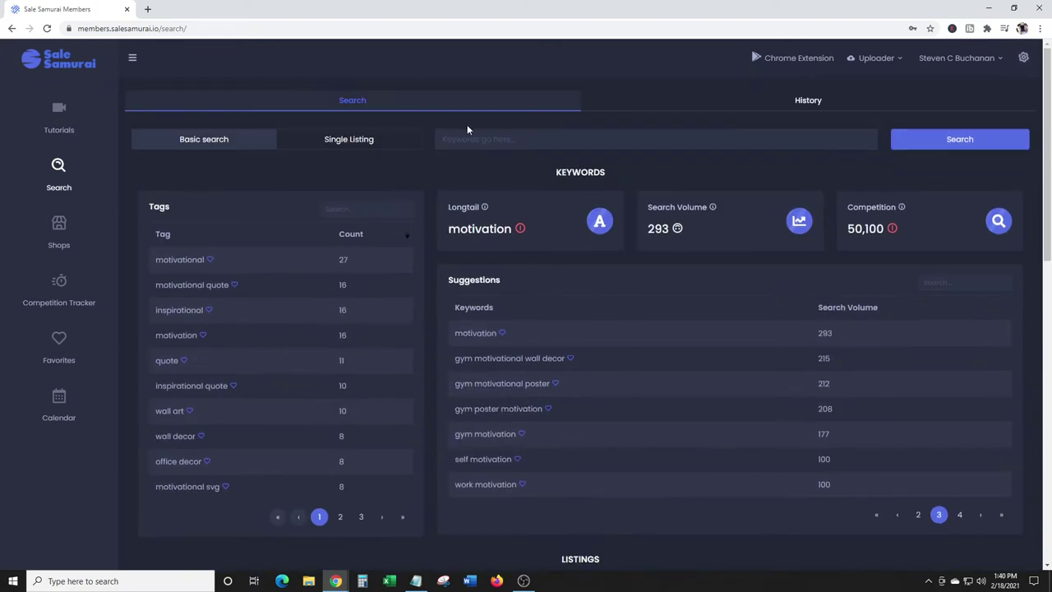
- Run a basic keyword search for "t-shirt"
click(522, 145)
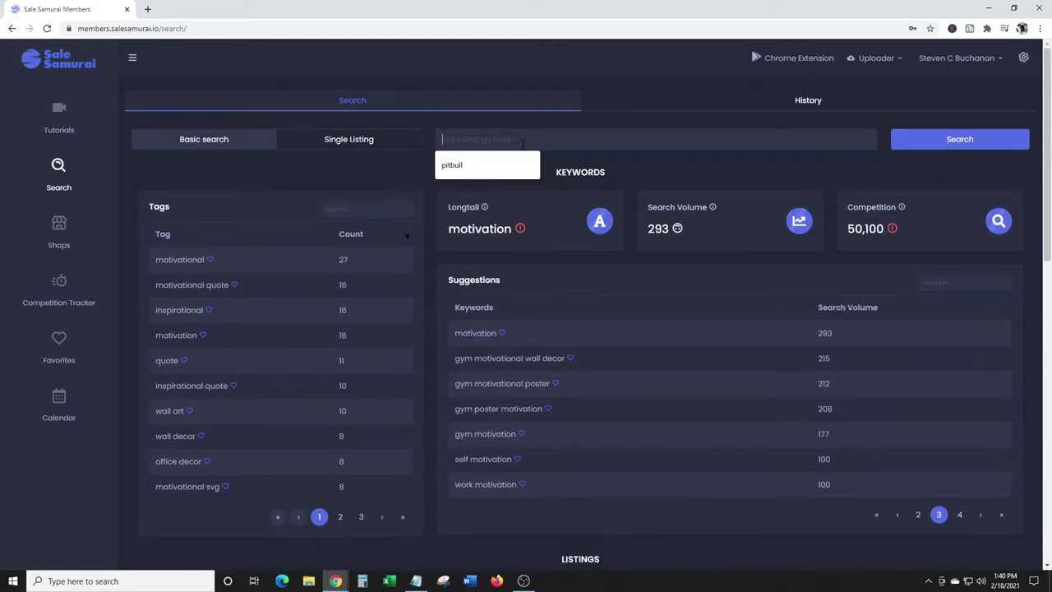
text(t-sirt)
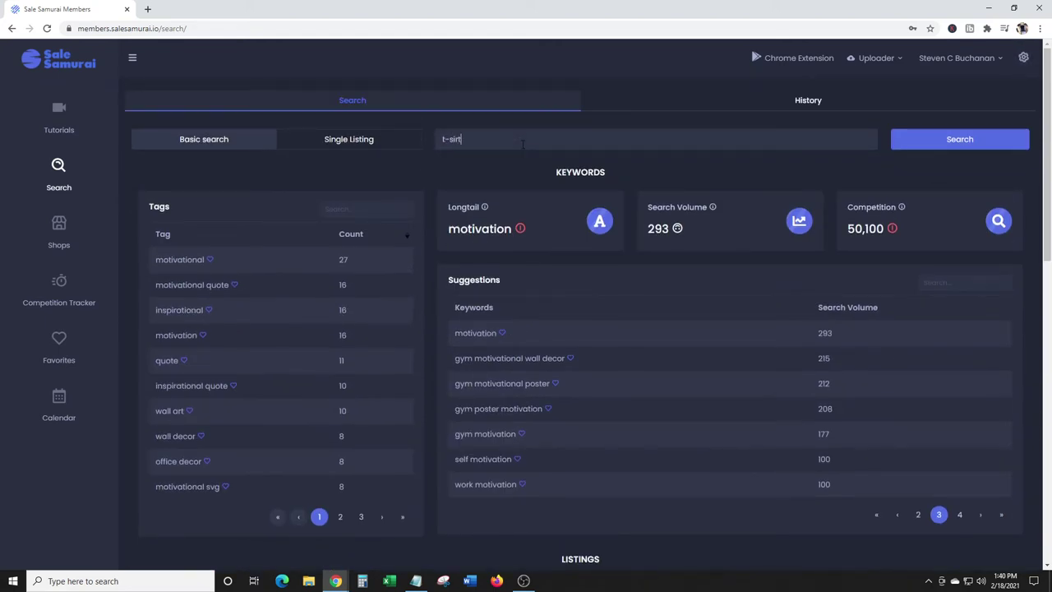
key(BackSpace)
key(BackSpace)
key(BackSpace)
text(hirt)
click(948, 136)
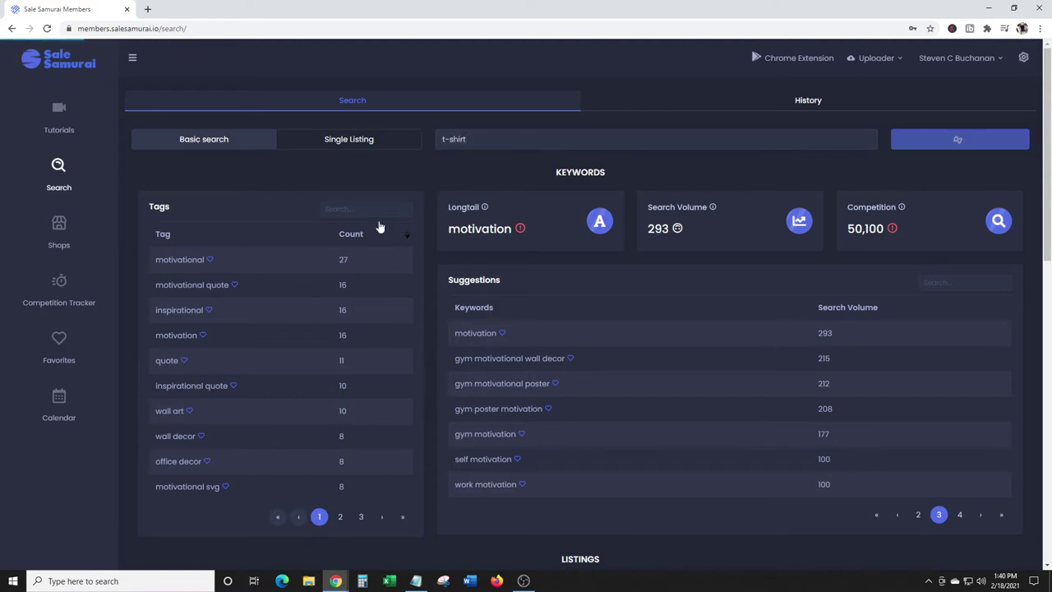
- While the search loads, examine the "motivation" listings and their price spread chart, checking the number of listings at individual price points
scroll(434, 189, down, 5)
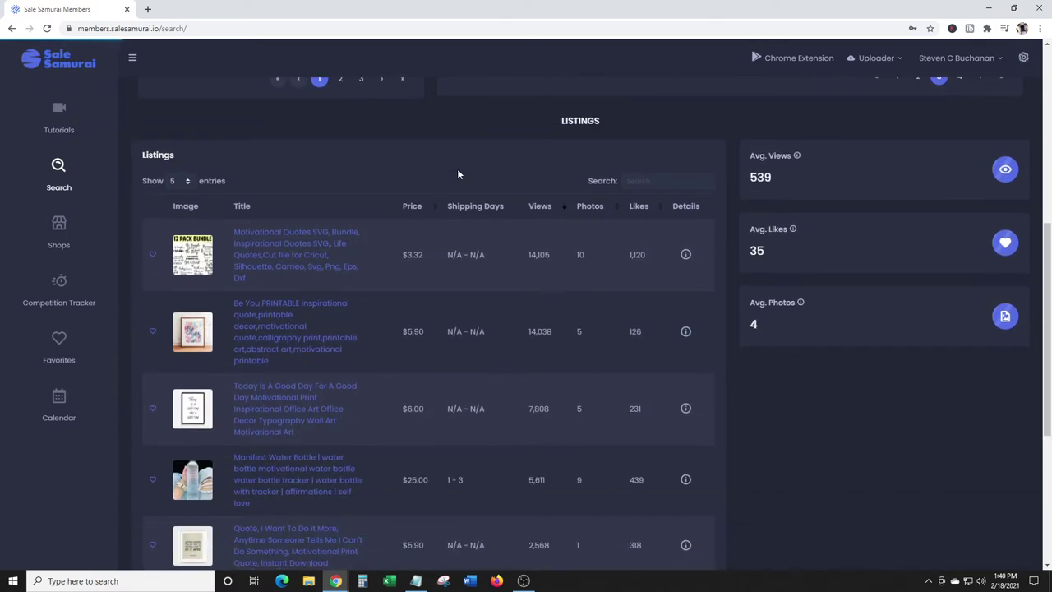
scroll(460, 174, down, 4)
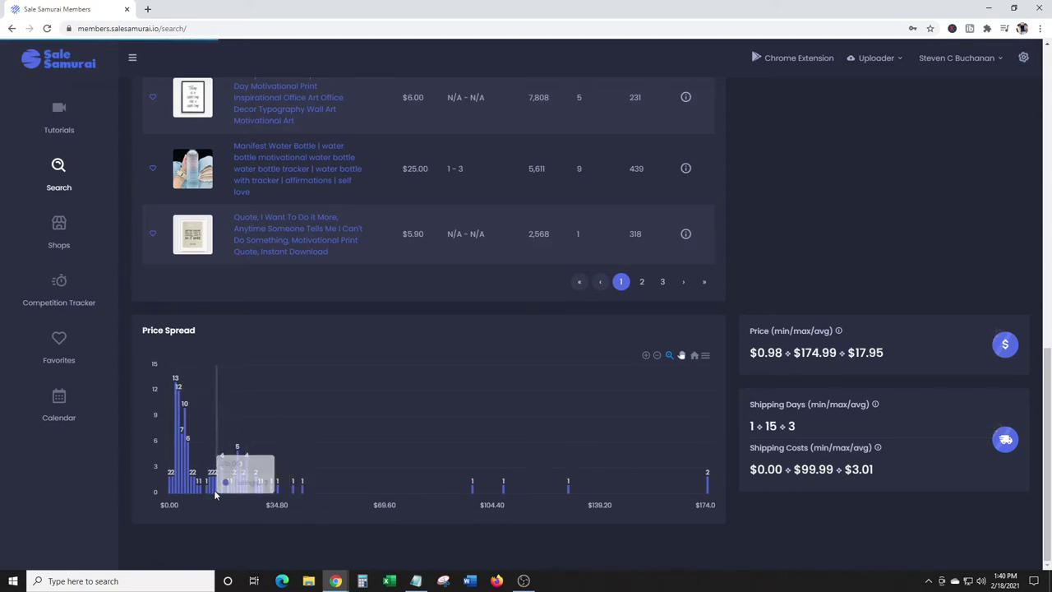
mouse_move(212, 492)
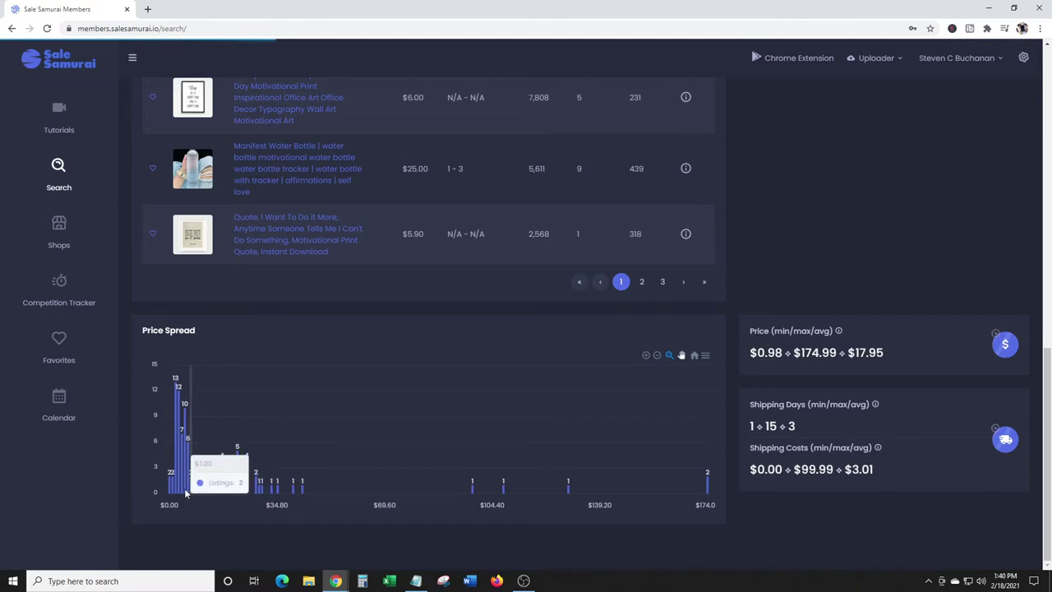
drag(241, 490, 300, 492)
scroll(426, 218, up, 12)
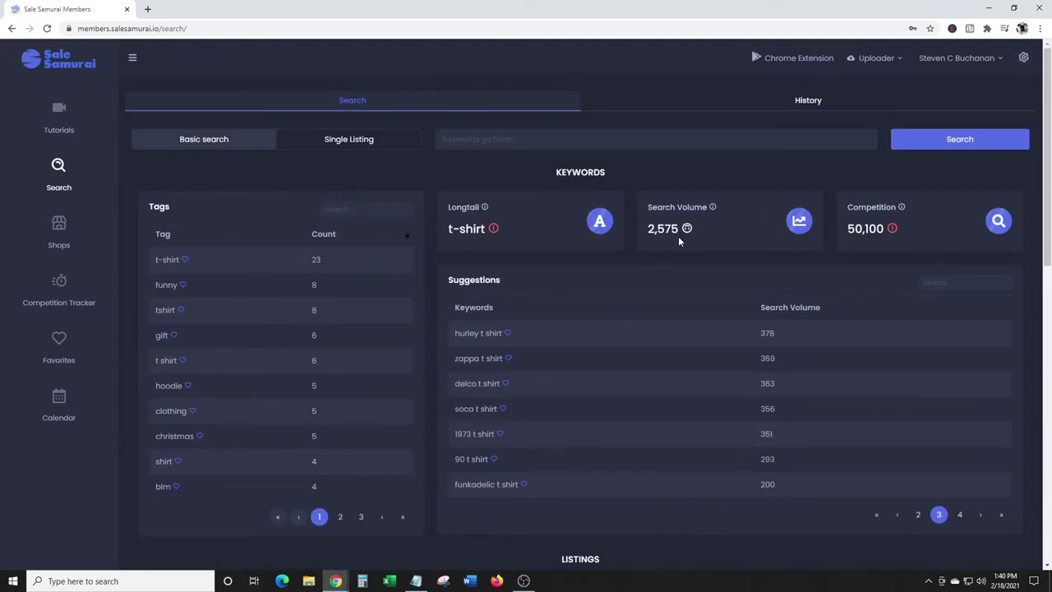
- Review the "t-shirt" metrics, tags and suggestions, and open the most-viewed listing, "Girls T-Shirt from Friends", on Etsy
scroll(414, 180, down, 1)
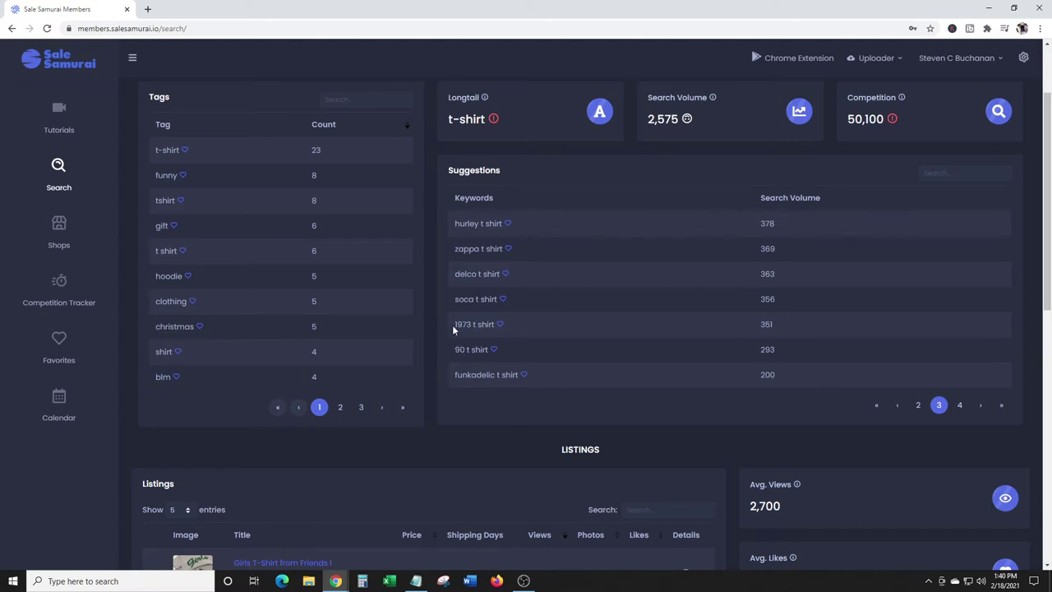
scroll(451, 251, up, 2)
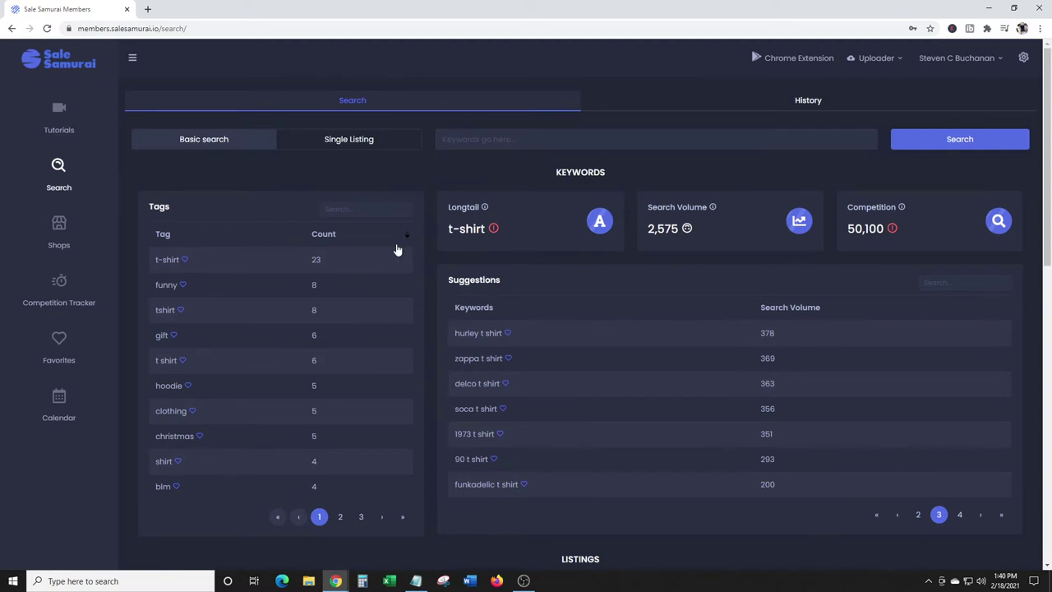
scroll(252, 240, down, 1)
scroll(396, 279, down, 5)
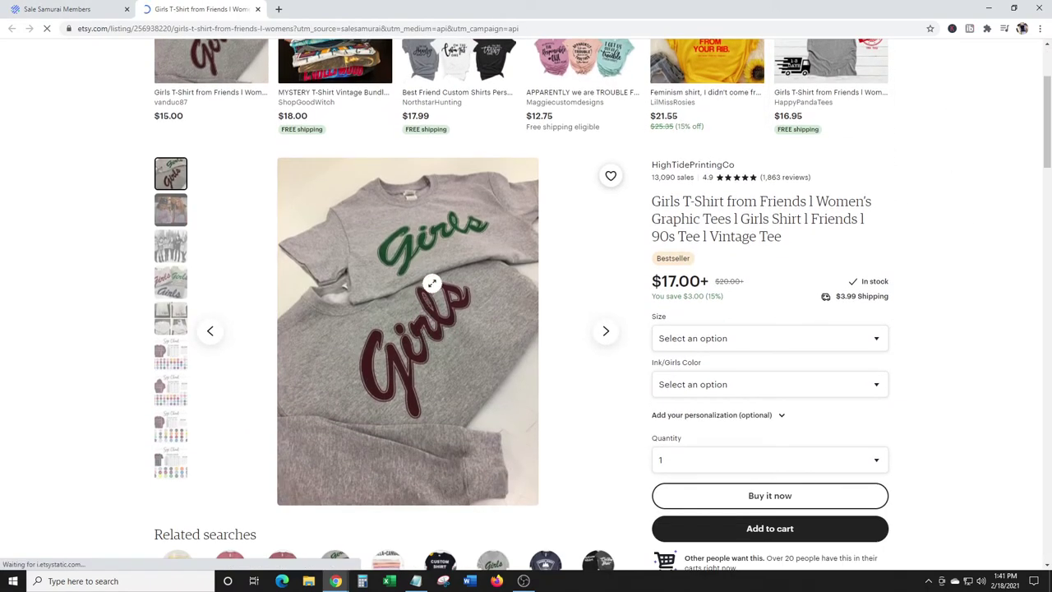
- Look through the Girls T-Shirt listing's product photos, garment style options and size charts
click(171, 209)
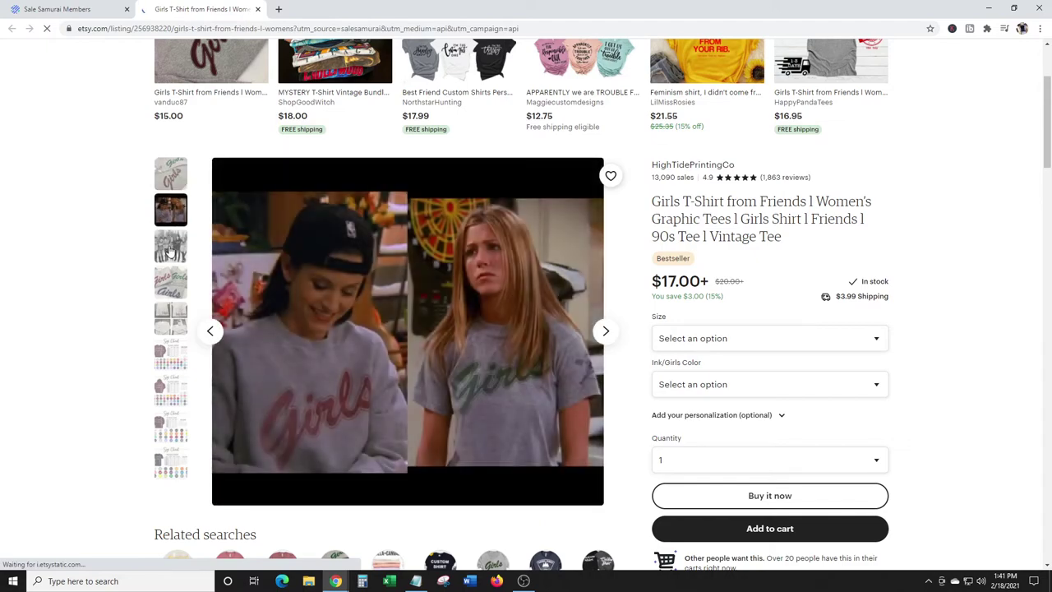
click(169, 249)
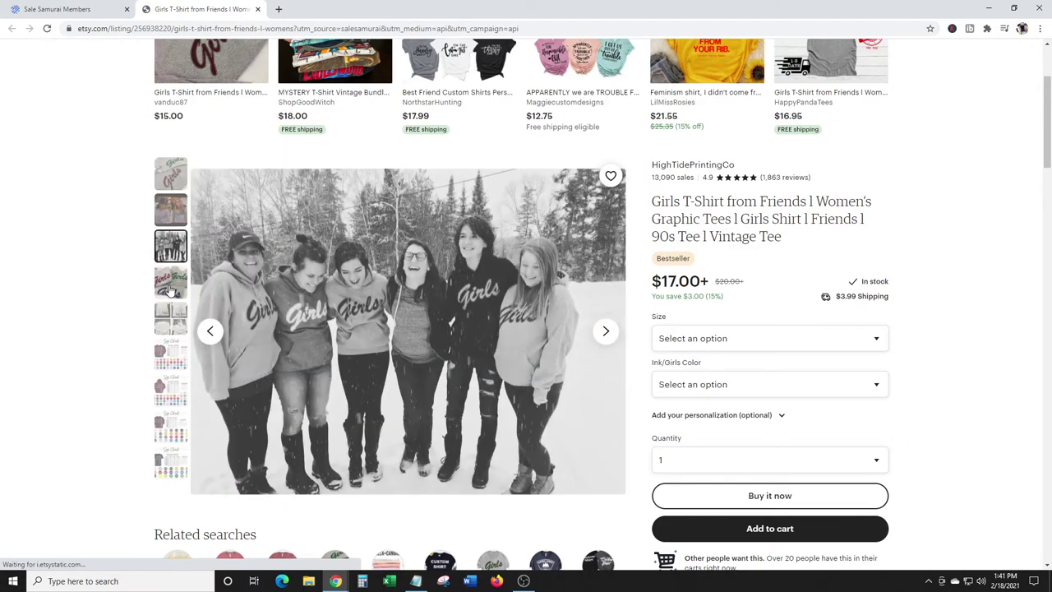
click(170, 289)
click(170, 319)
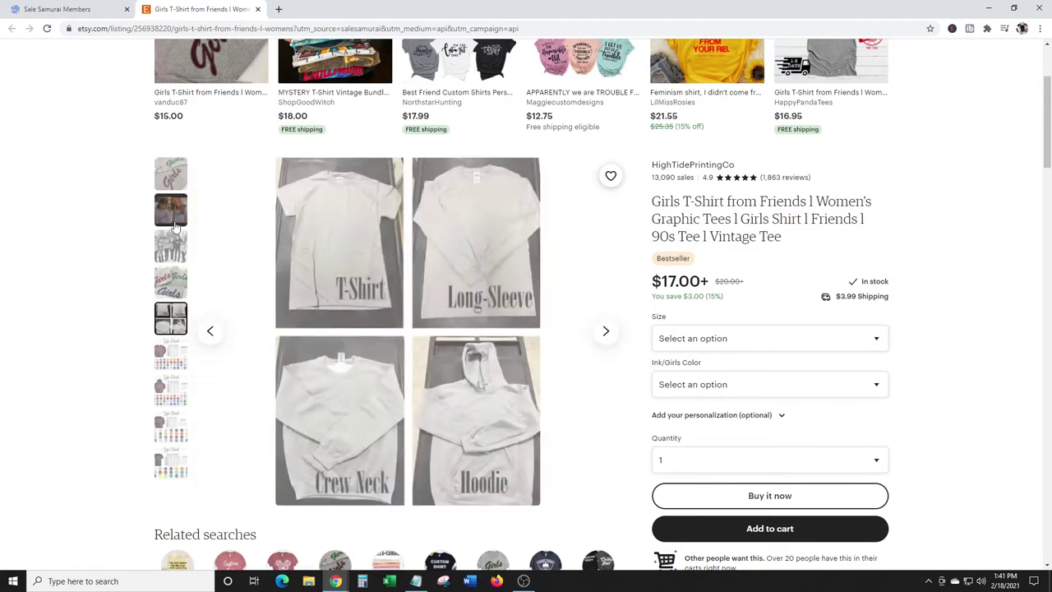
click(175, 226)
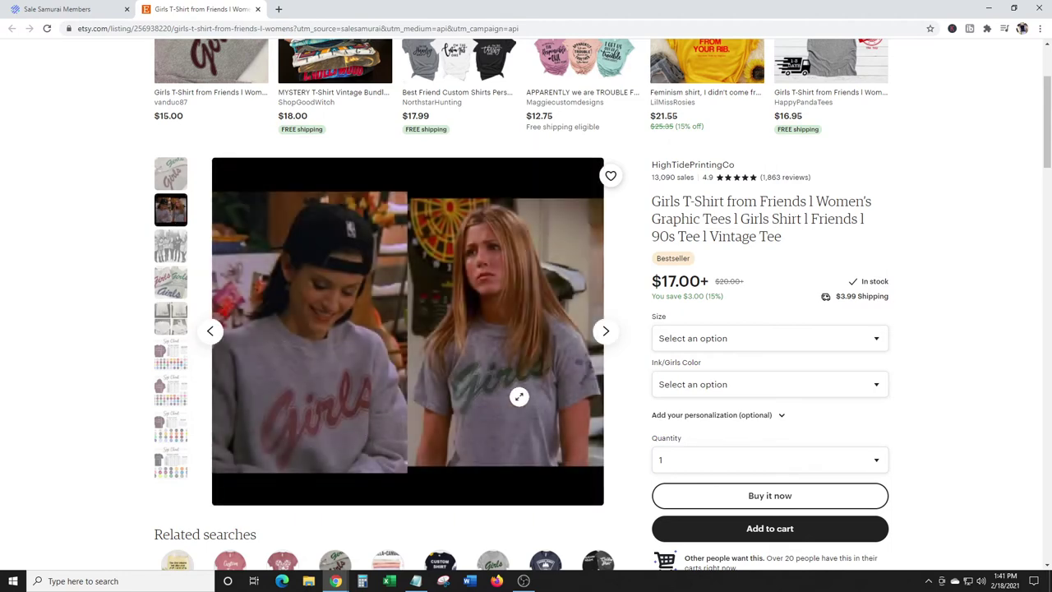
click(171, 325)
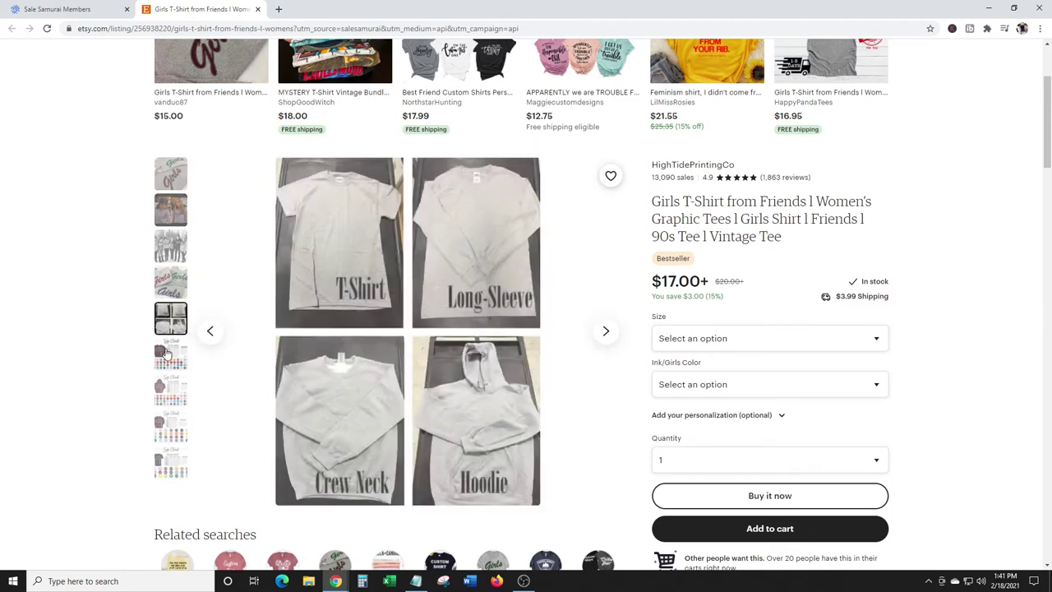
click(167, 355)
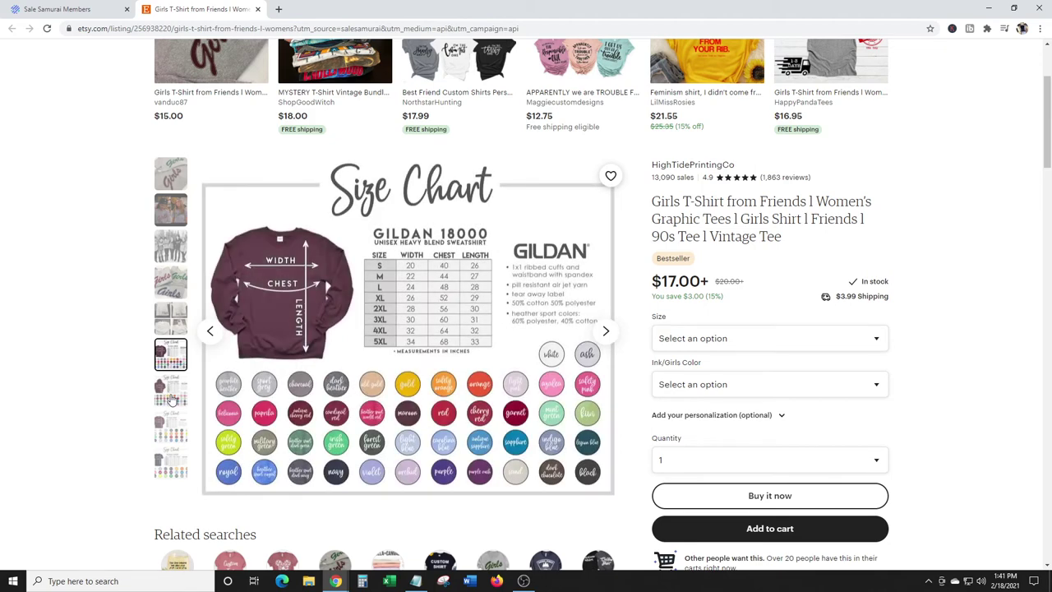
click(171, 393)
click(170, 427)
click(170, 463)
- Revisit the listing's TV show, group and design photos, finishing on the main product photo
click(172, 210)
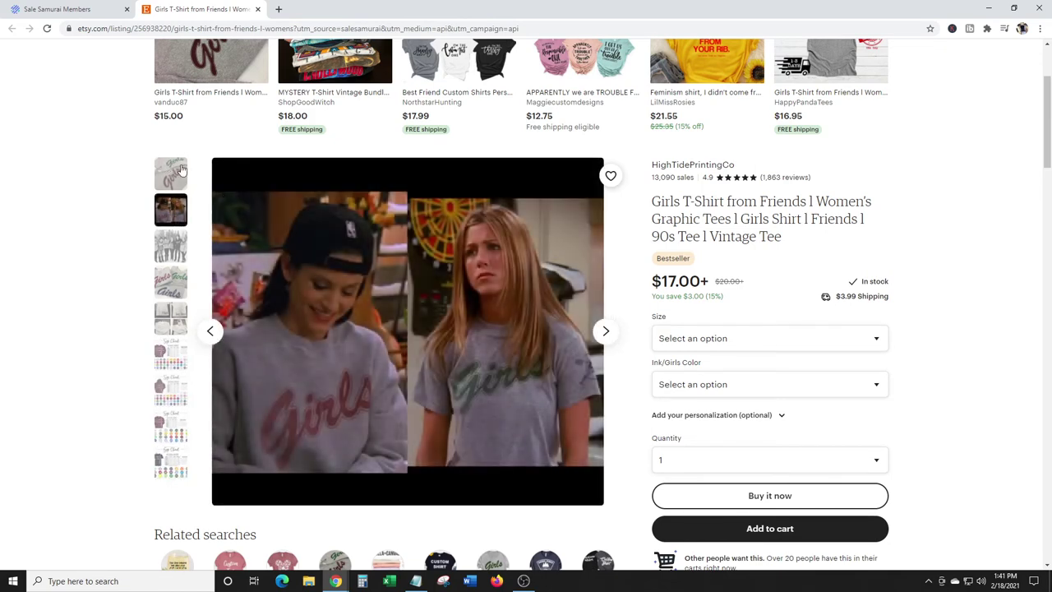
click(170, 247)
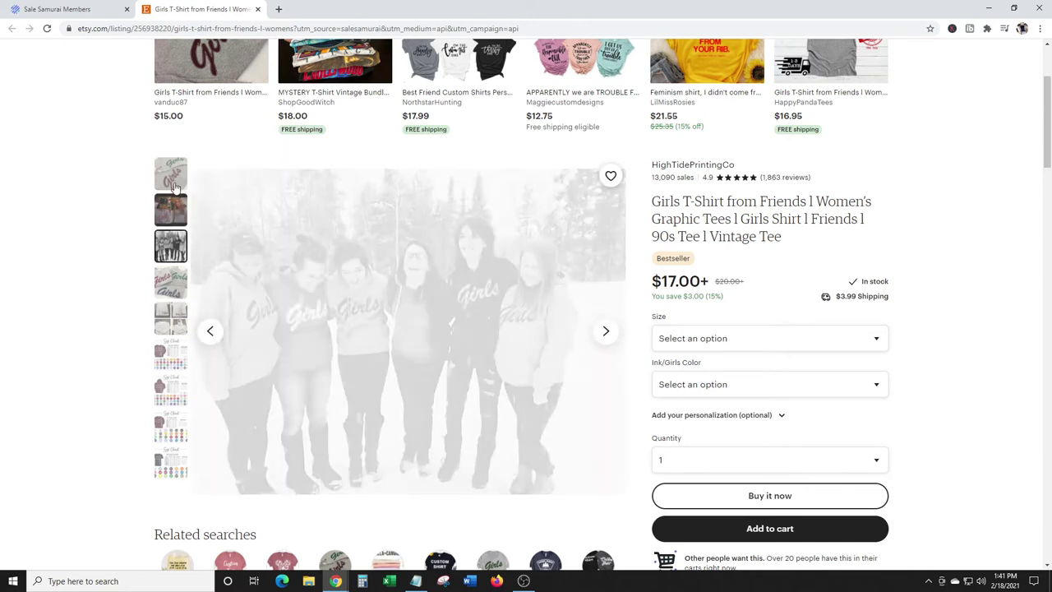
click(175, 284)
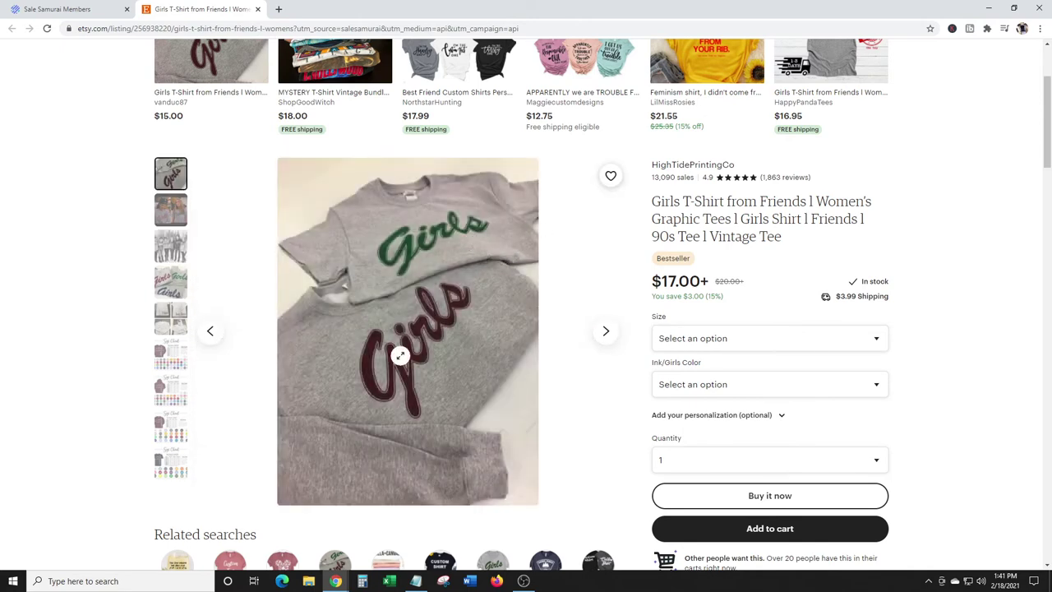
click(170, 243)
click(170, 210)
click(170, 174)
- Look over the rest of the Girls T-Shirt listing page and its similar items
scroll(878, 220, down, 3)
scroll(878, 220, down, 3)
scroll(878, 218, up, 4)
scroll(878, 216, up, 4)
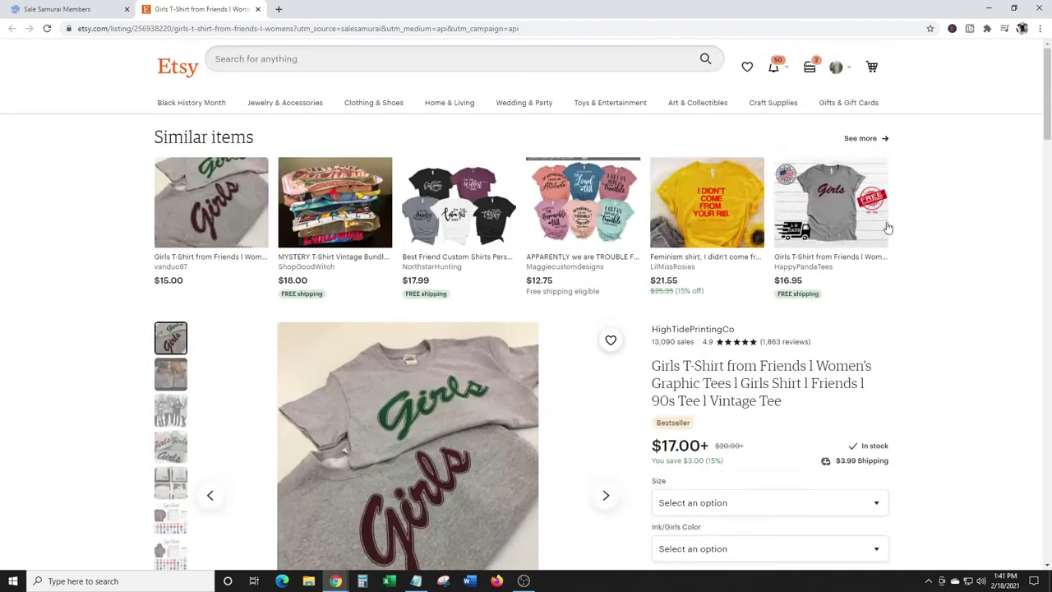
scroll(896, 232, down, 2)
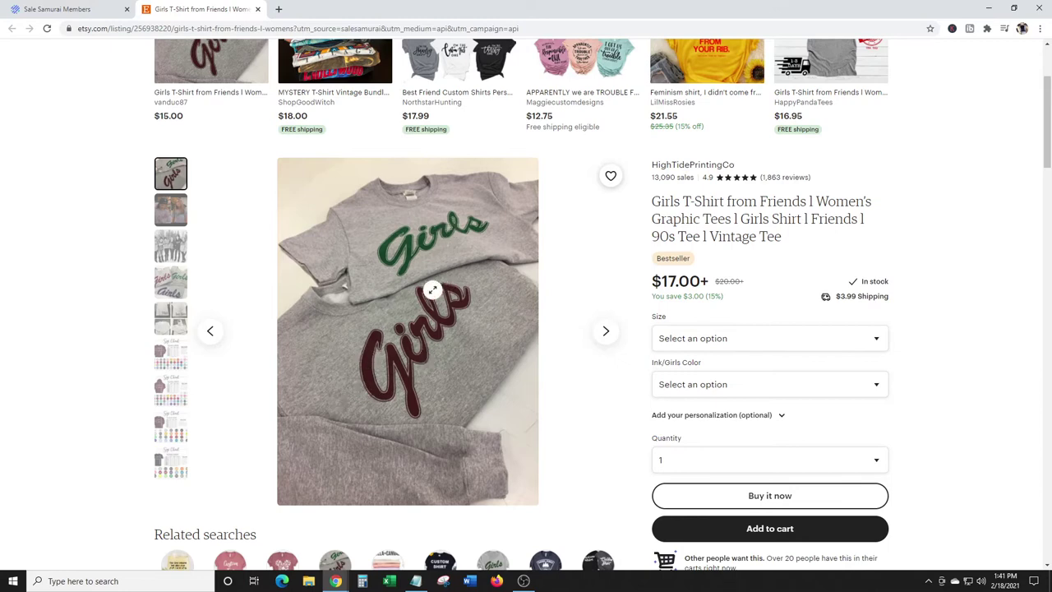
- Check the shirt's entry in the Sale Samurai listings, and view the listing's enlarged photos on Etsy
click(70, 7)
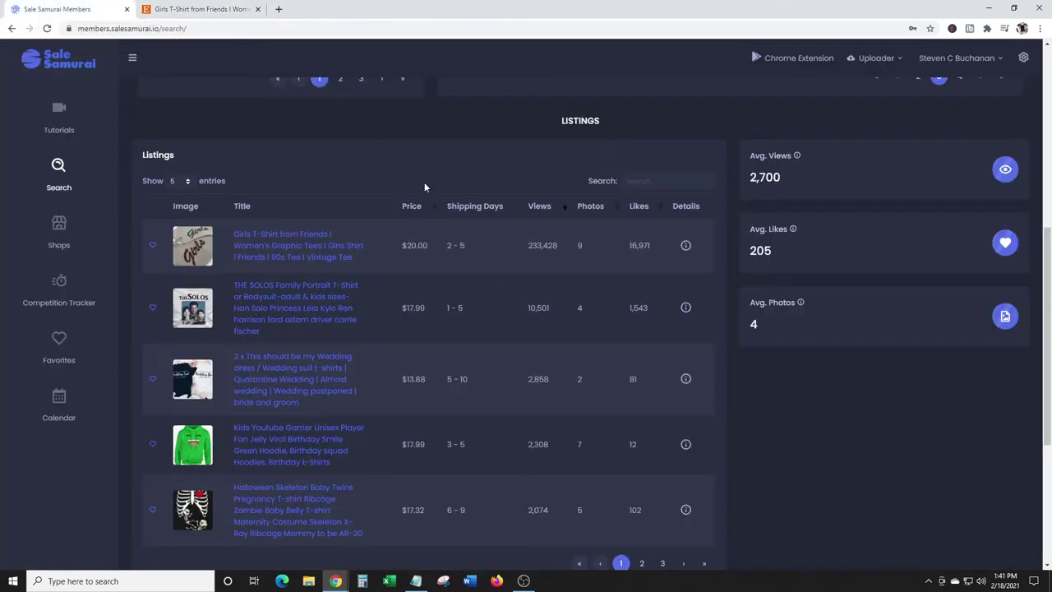
click(206, 9)
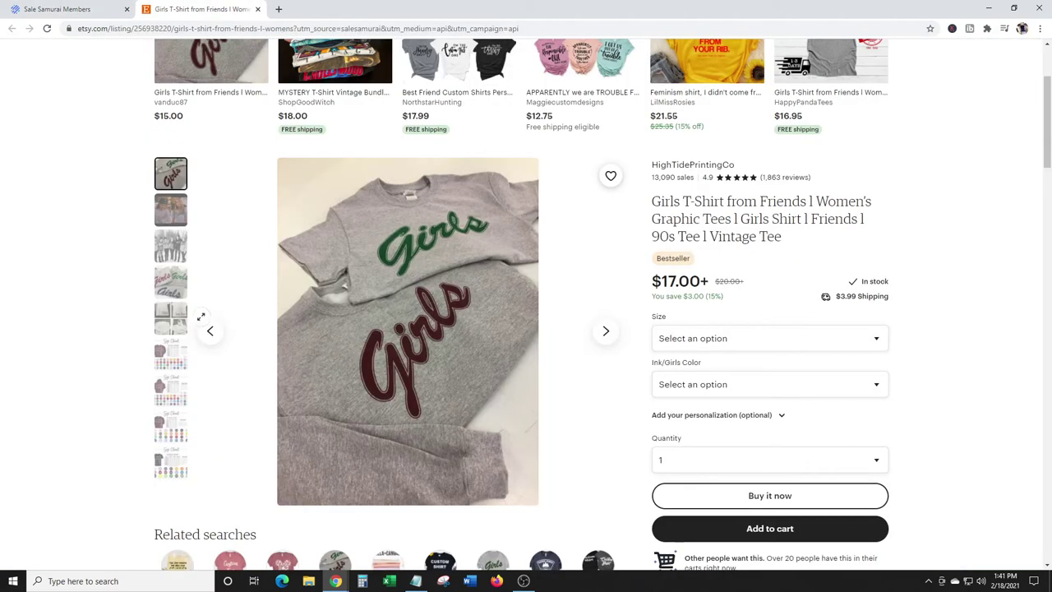
click(620, 332)
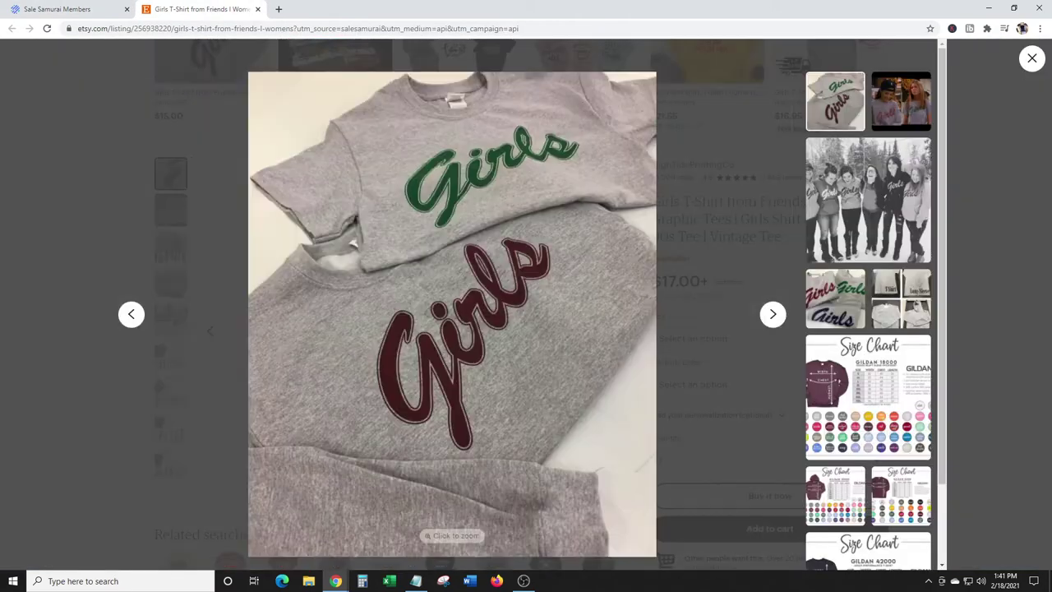
click(773, 315)
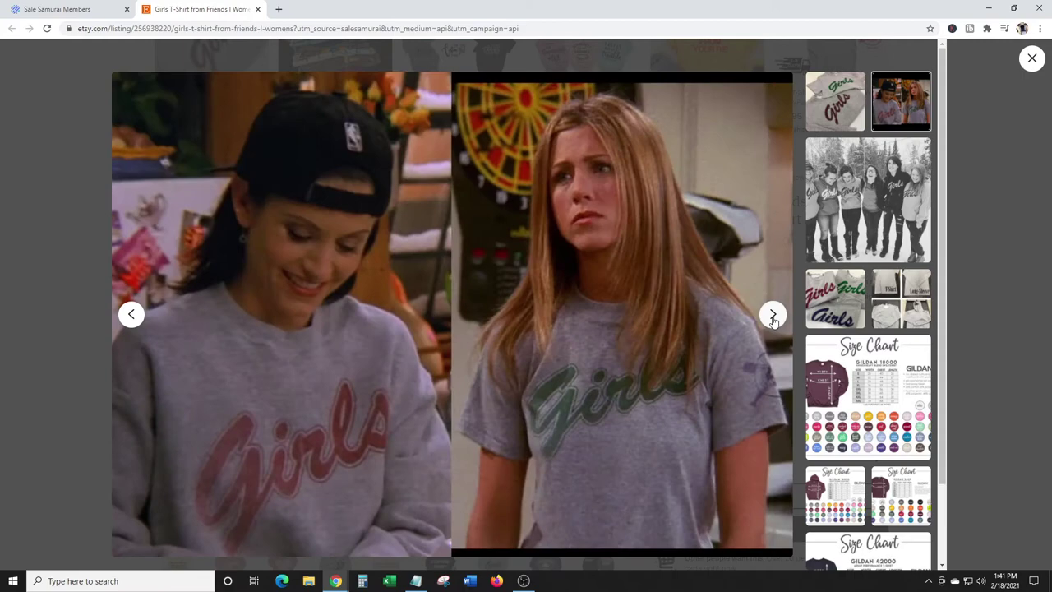
click(773, 318)
click(773, 317)
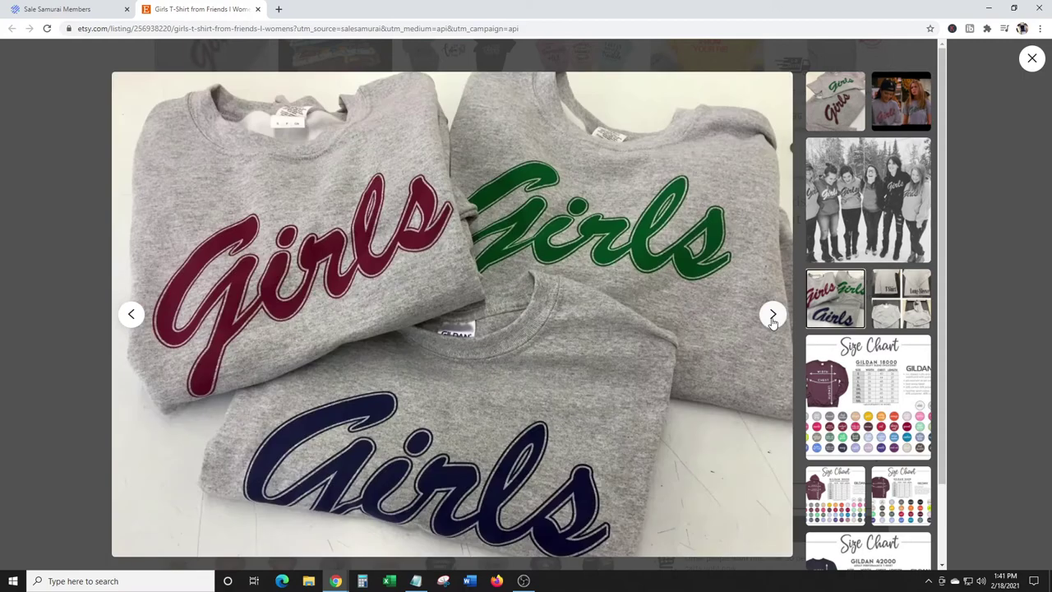
click(775, 318)
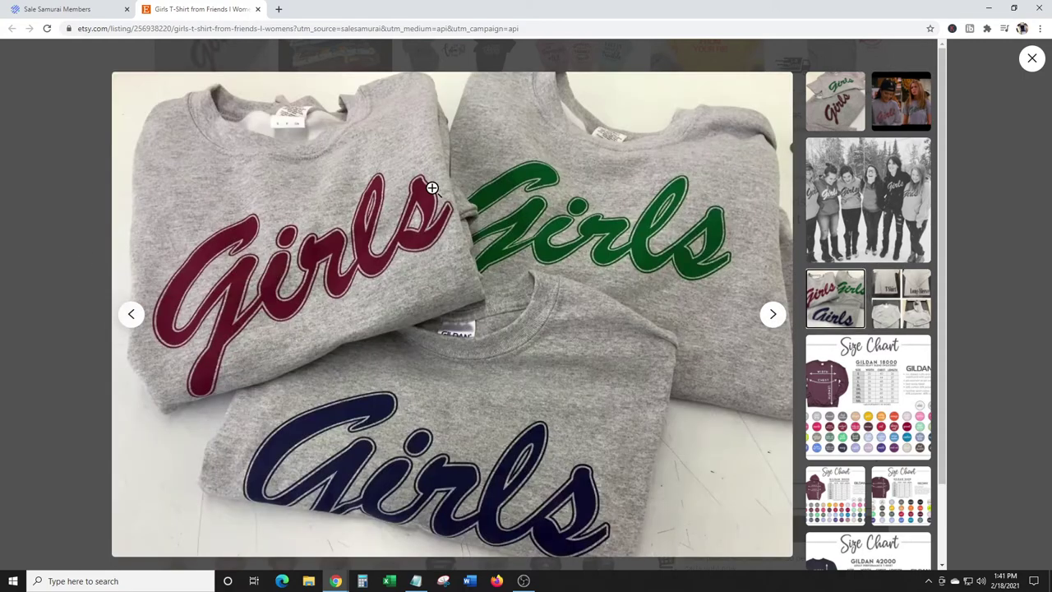
click(131, 314)
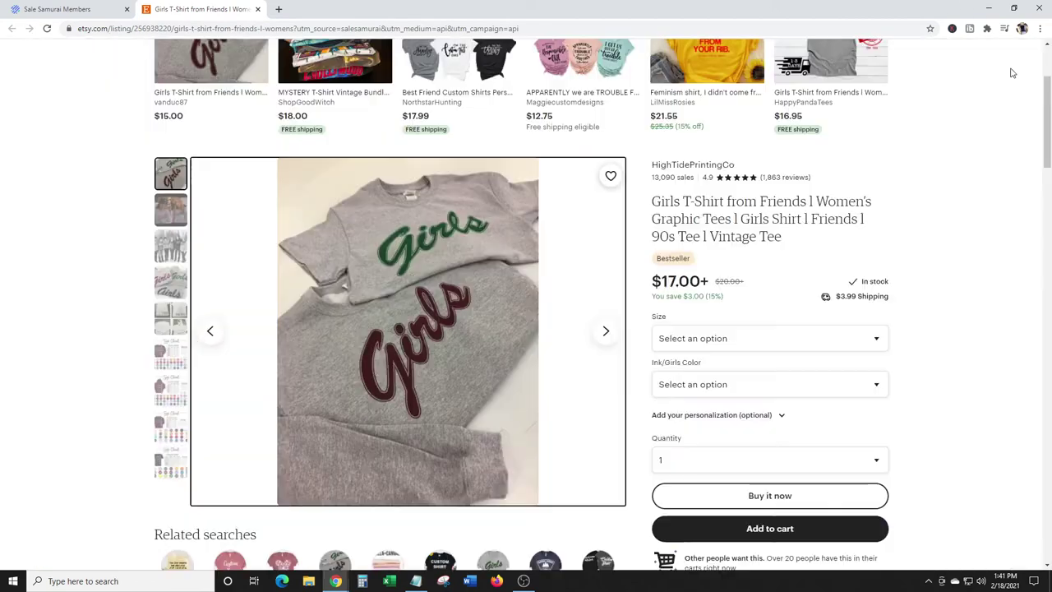
click(1031, 58)
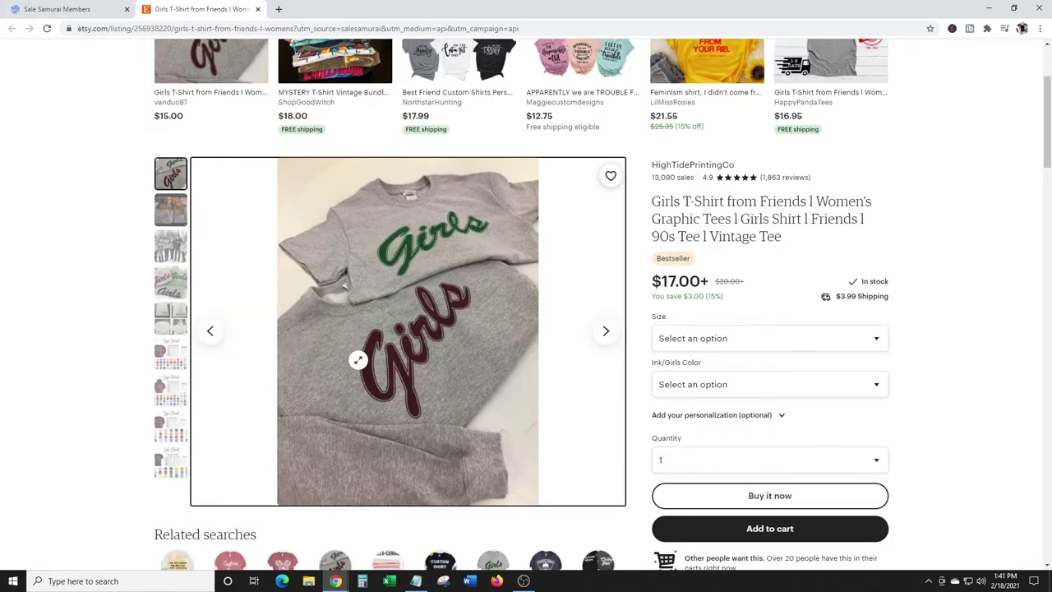
- Switch back to Sale Samurai and examine the "t-shirt" listings' prices, views and likes
click(60, 10)
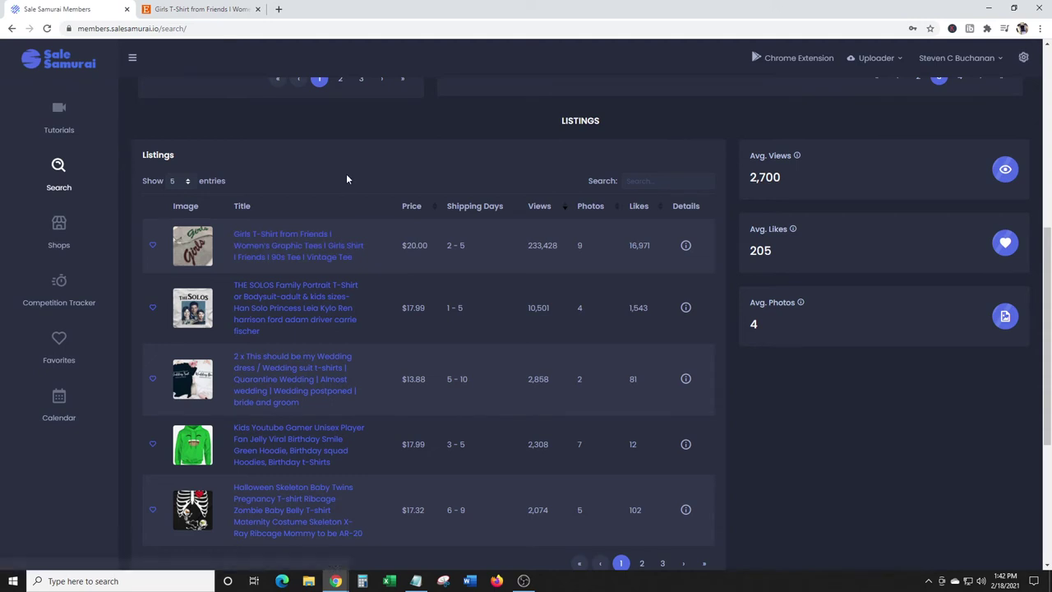
scroll(346, 173, down, 1)
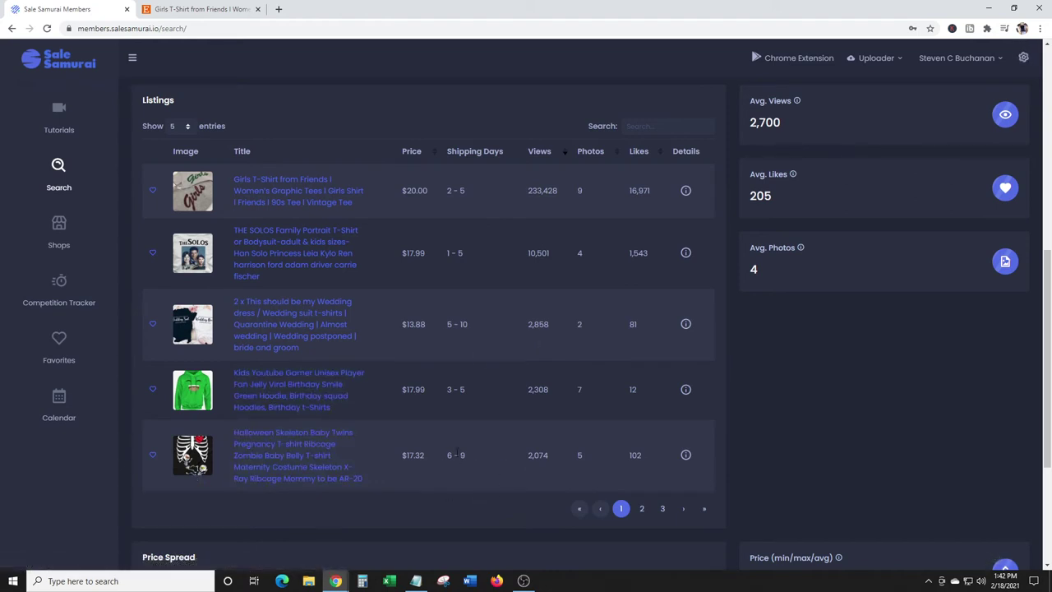
- Copy the suggested keyword "1973 t shirt" from the t-shirt suggestions and run a new basic search for it
scroll(455, 440, up, 3)
scroll(455, 442, up, 1)
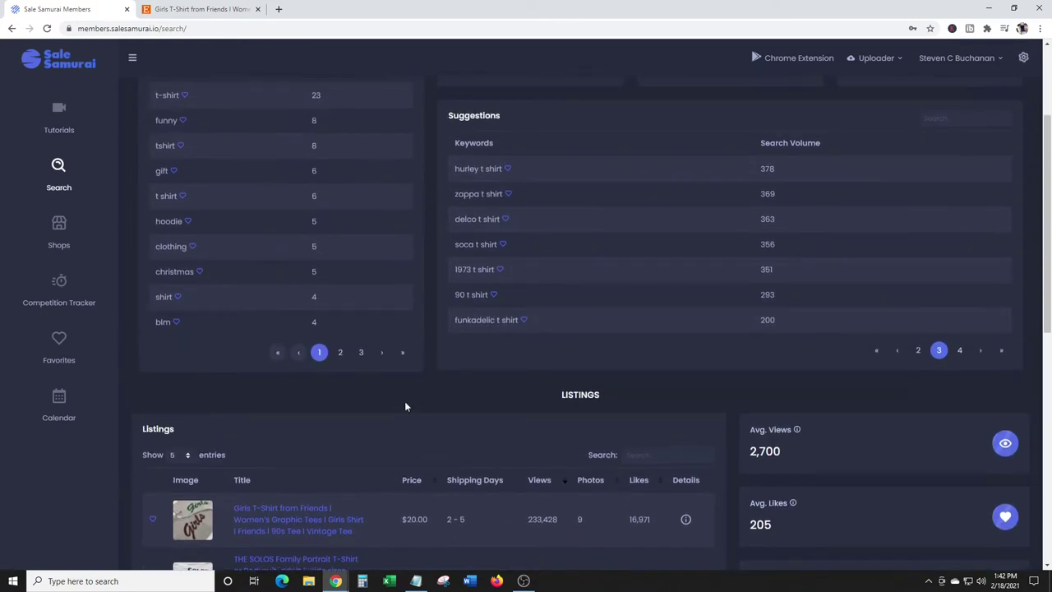
drag(454, 269, 495, 269)
right_click(486, 270)
click(498, 275)
scroll(489, 300, up, 2)
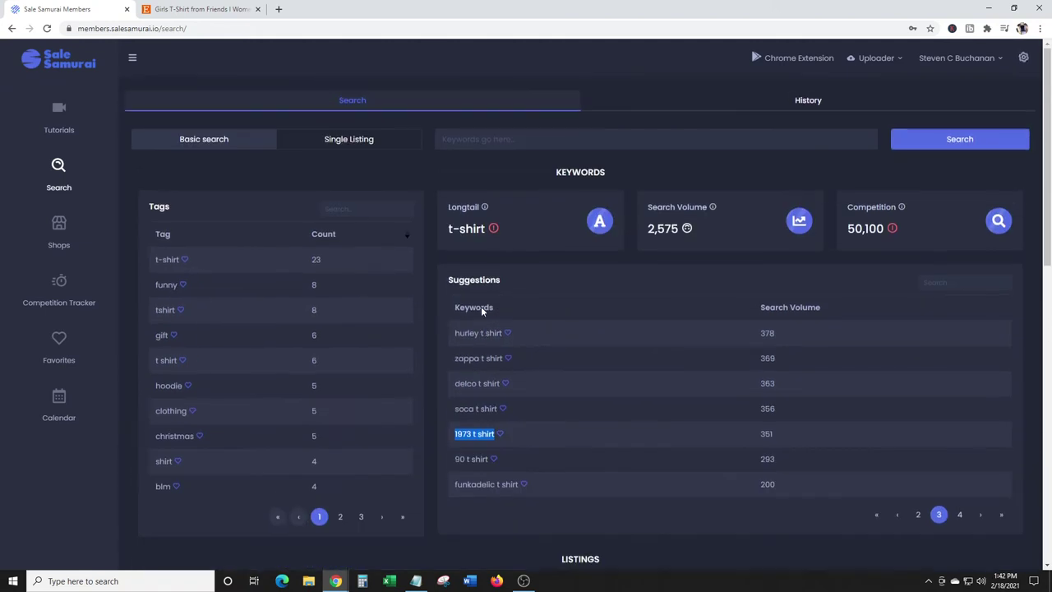
click(511, 139)
key(ctrl+v)
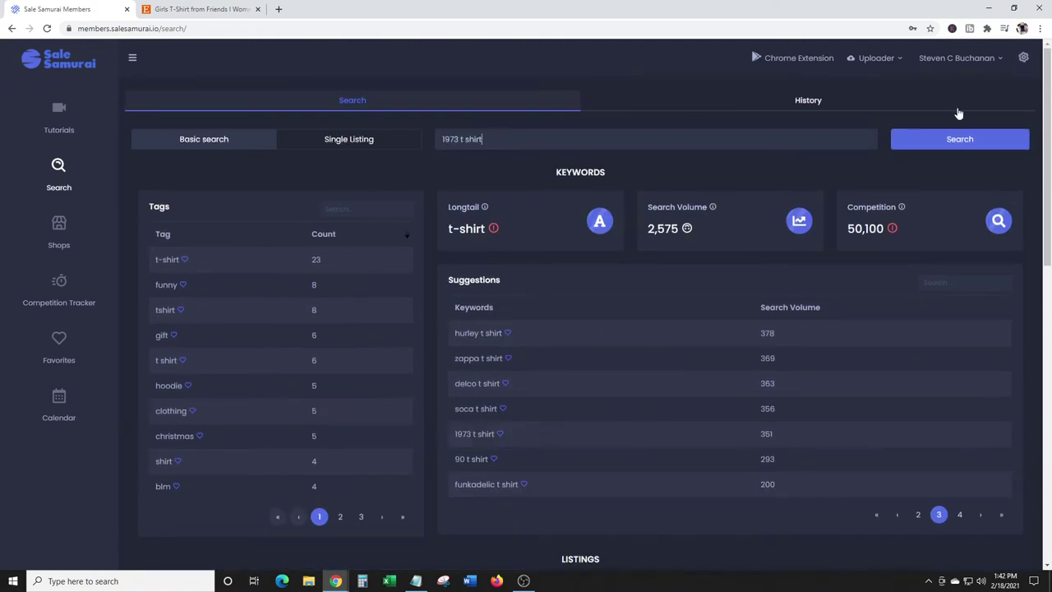
click(984, 150)
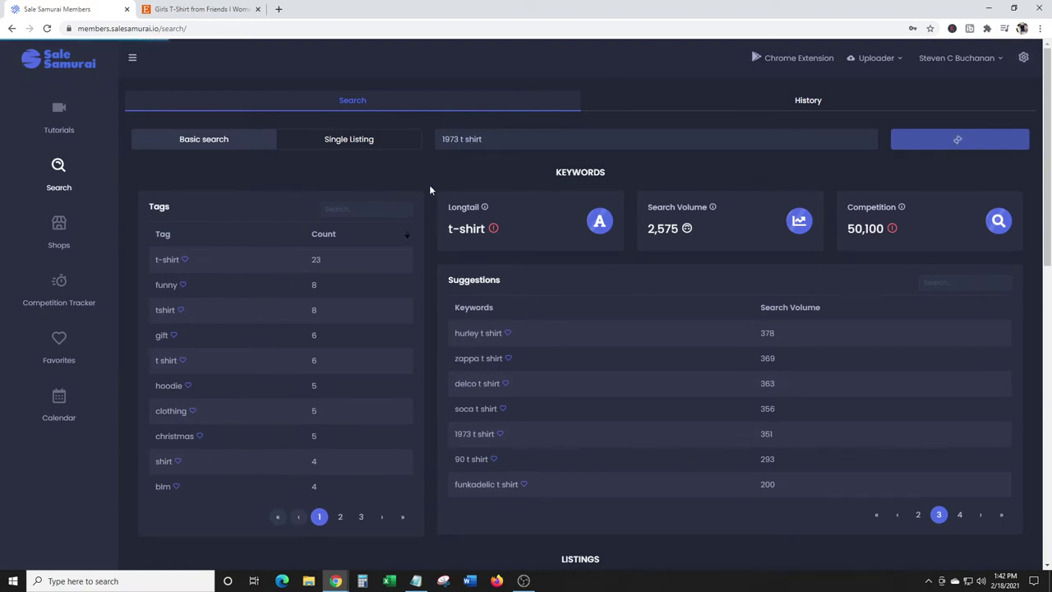
scroll(430, 190, down, 5)
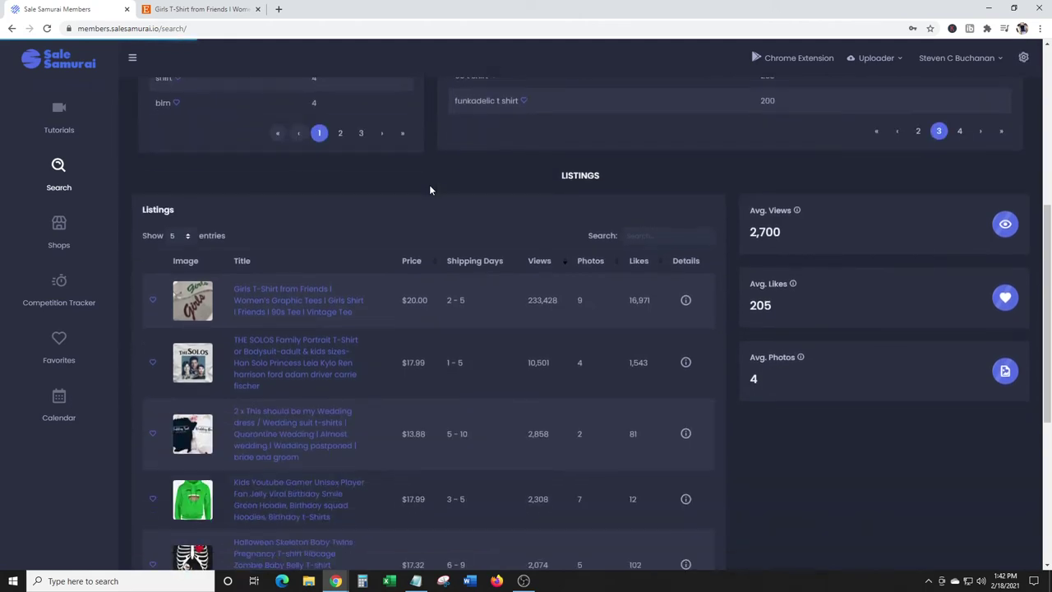
scroll(429, 190, down, 4)
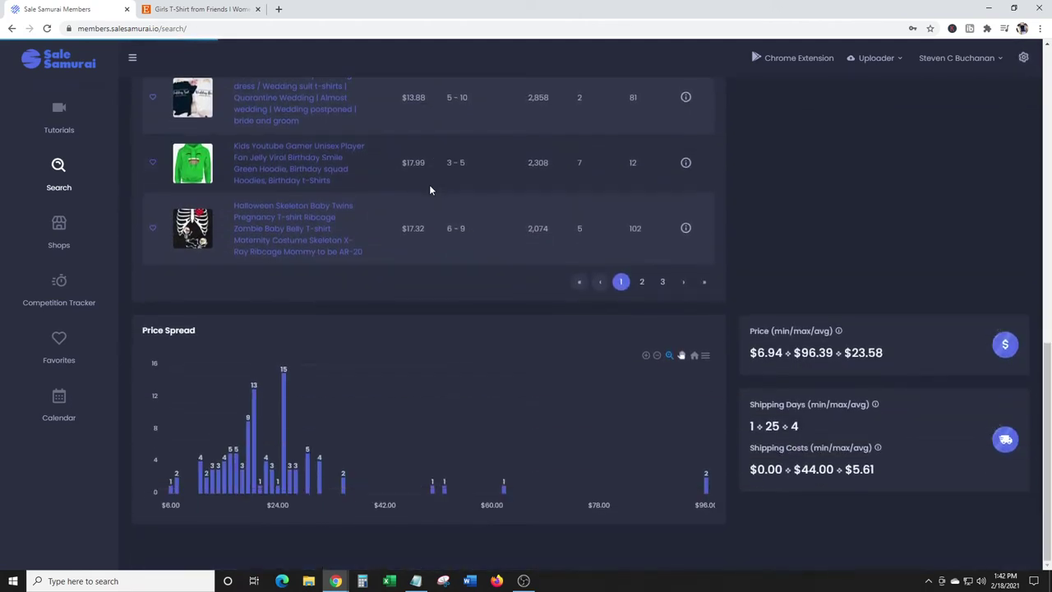
scroll(429, 190, up, 4)
scroll(429, 190, up, 5)
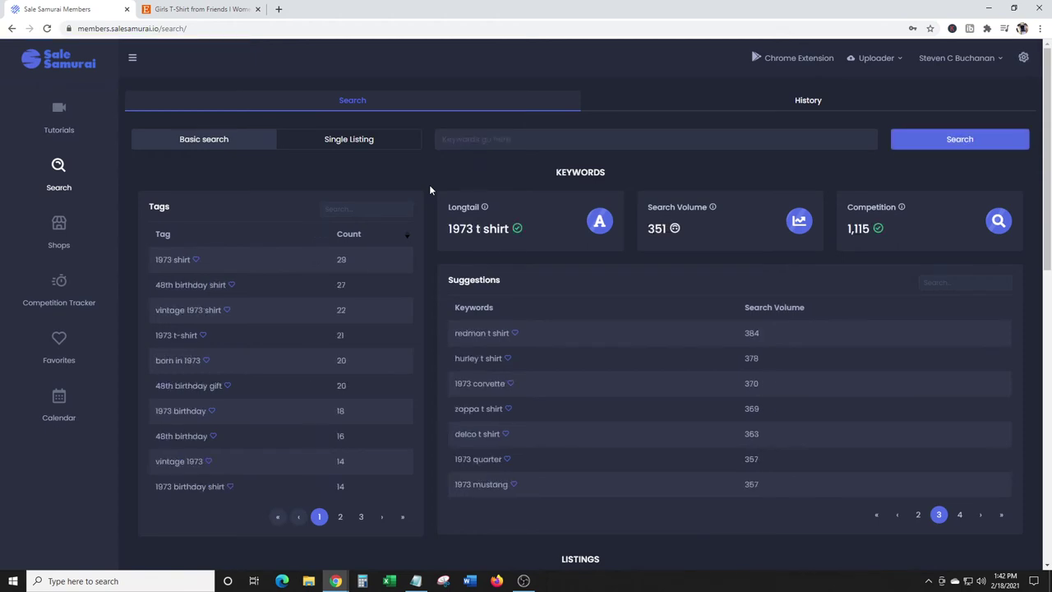
- Examine the "1973 t shirt" longtail rating, then its top listings with their prices, views and likes
mouse_move(485, 206)
scroll(443, 216, down, 1)
scroll(443, 214, down, 3)
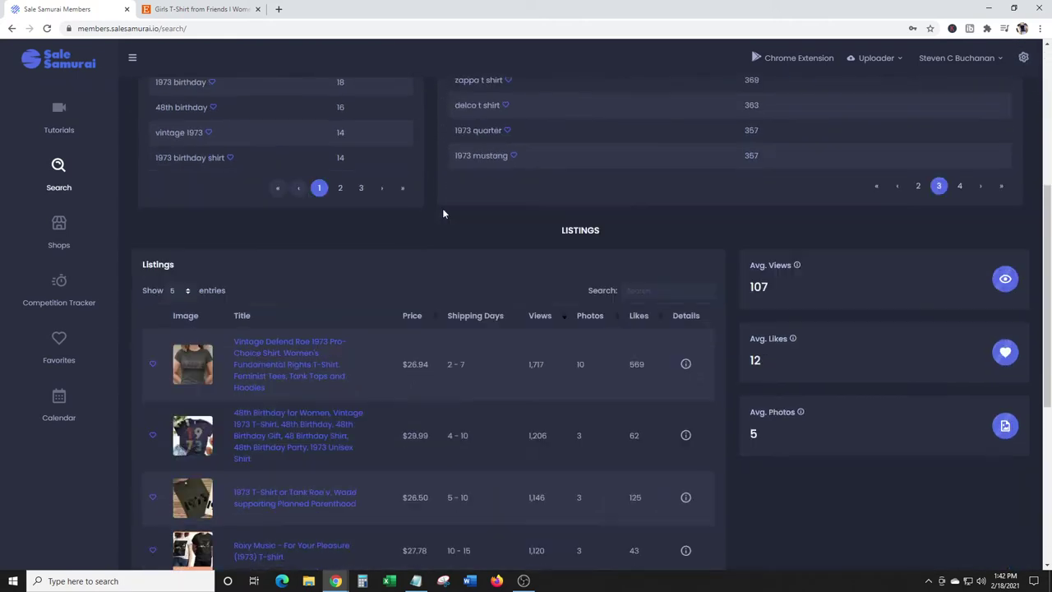
scroll(442, 210, down, 1)
scroll(403, 189, down, 1)
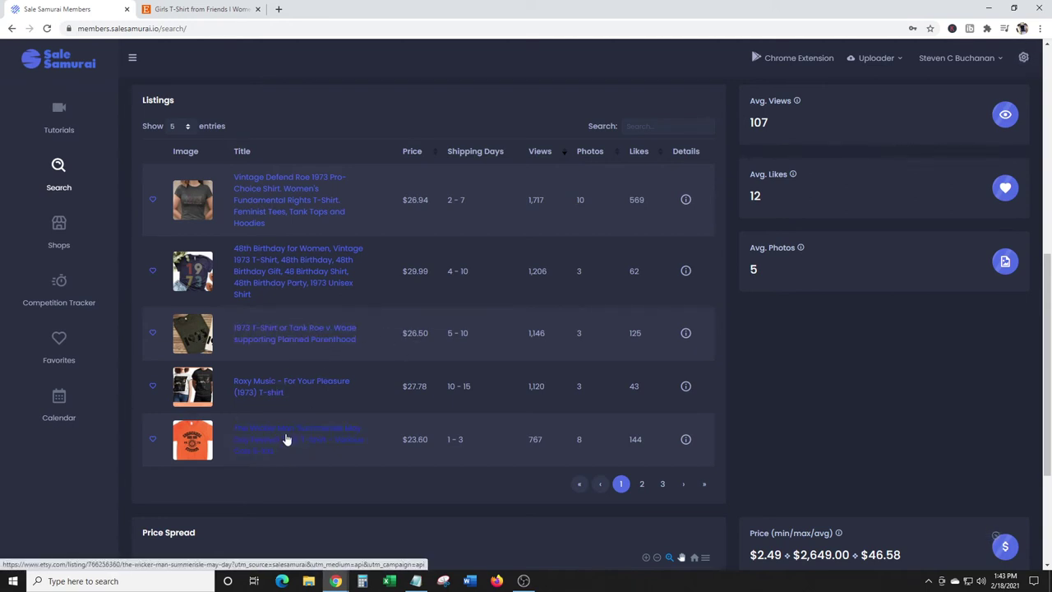
- Open the "48th Birthday for Women, Vintage 1973 T-Shirt" listing on Etsy and view its photos, related searches and reviews
click(282, 269)
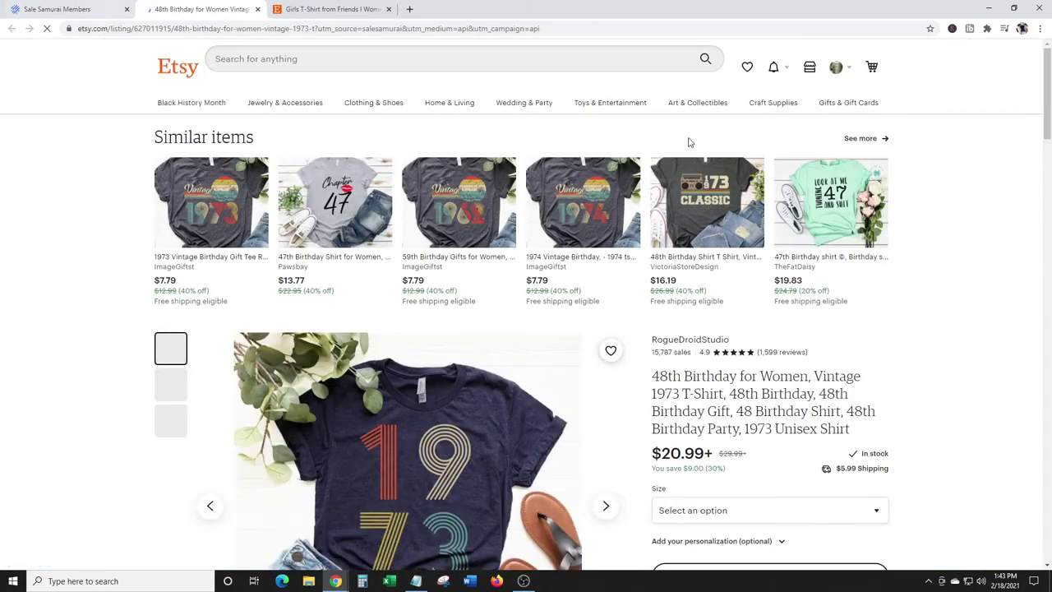
scroll(689, 142, down, 3)
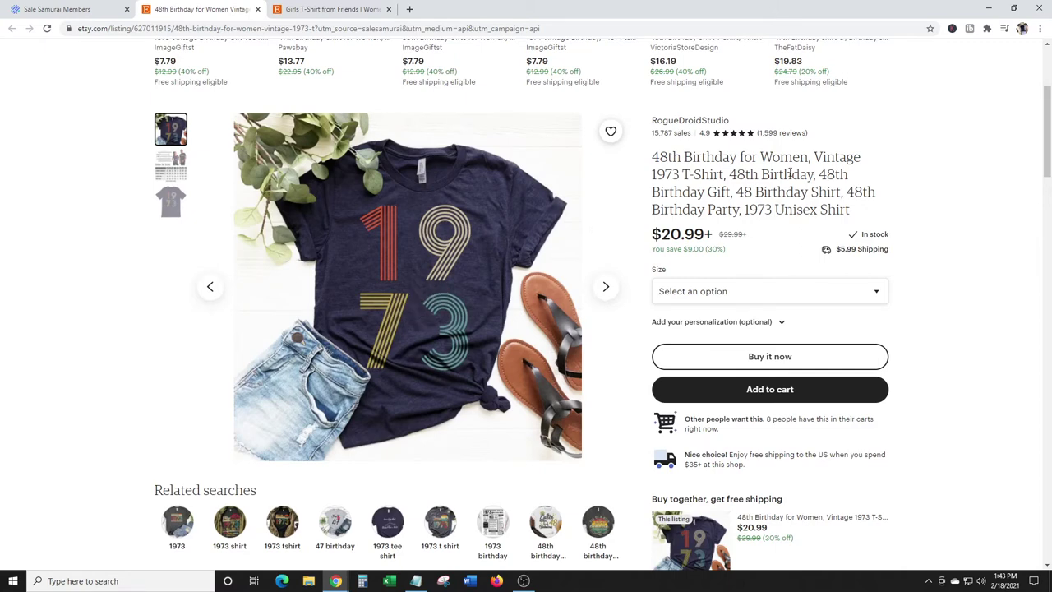
click(170, 165)
click(169, 202)
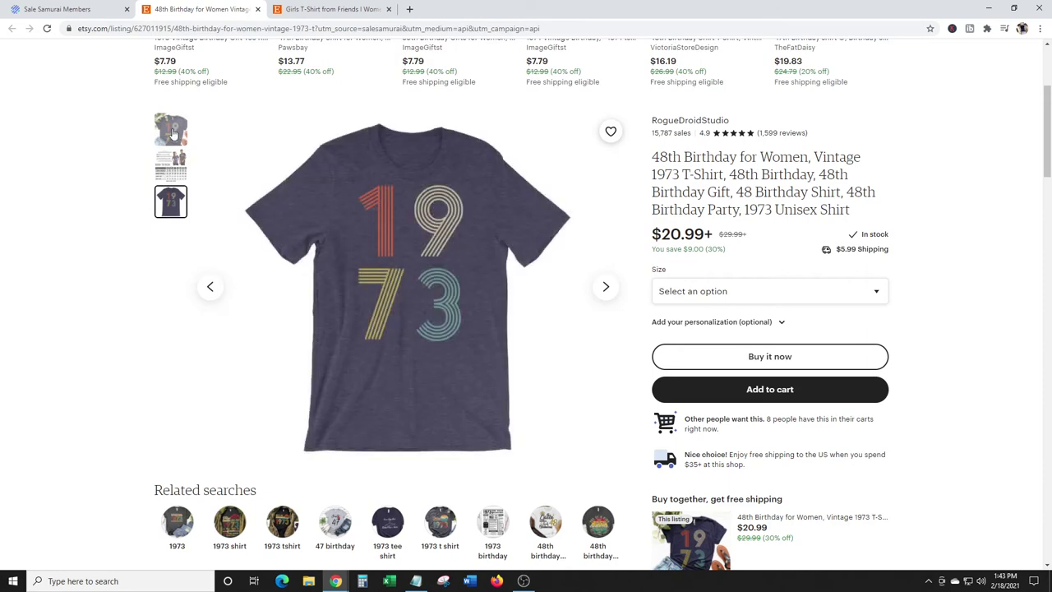
click(170, 129)
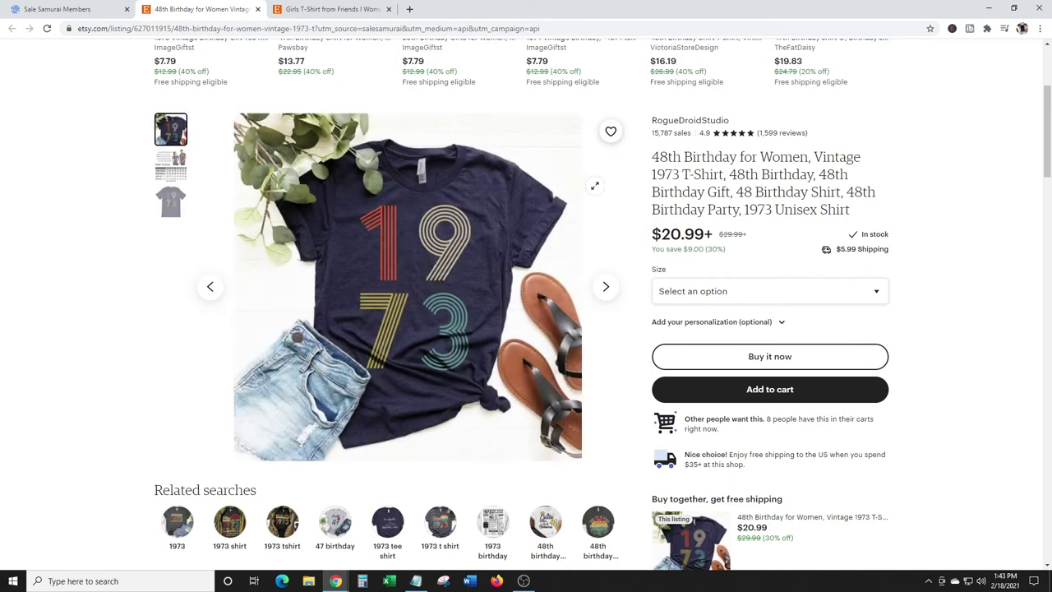
scroll(469, 284, down, 1)
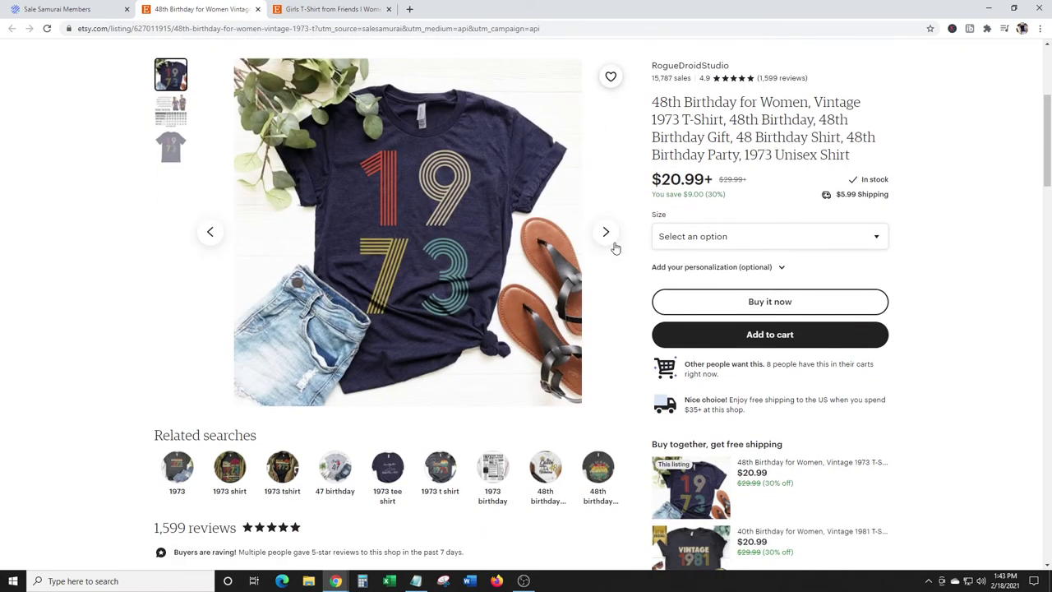
scroll(422, 286, down, 2)
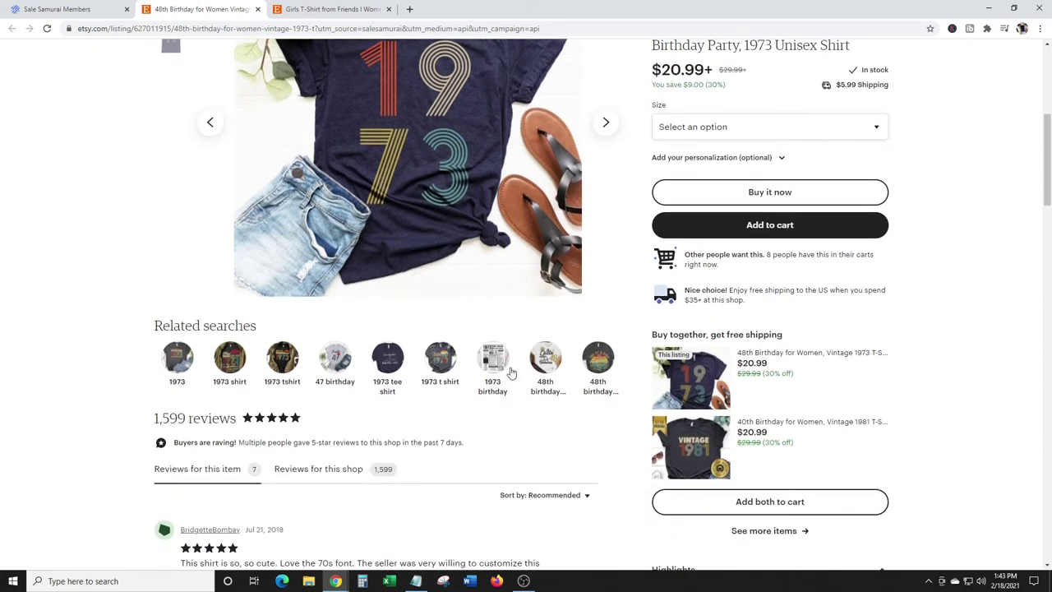
scroll(404, 362, up, 5)
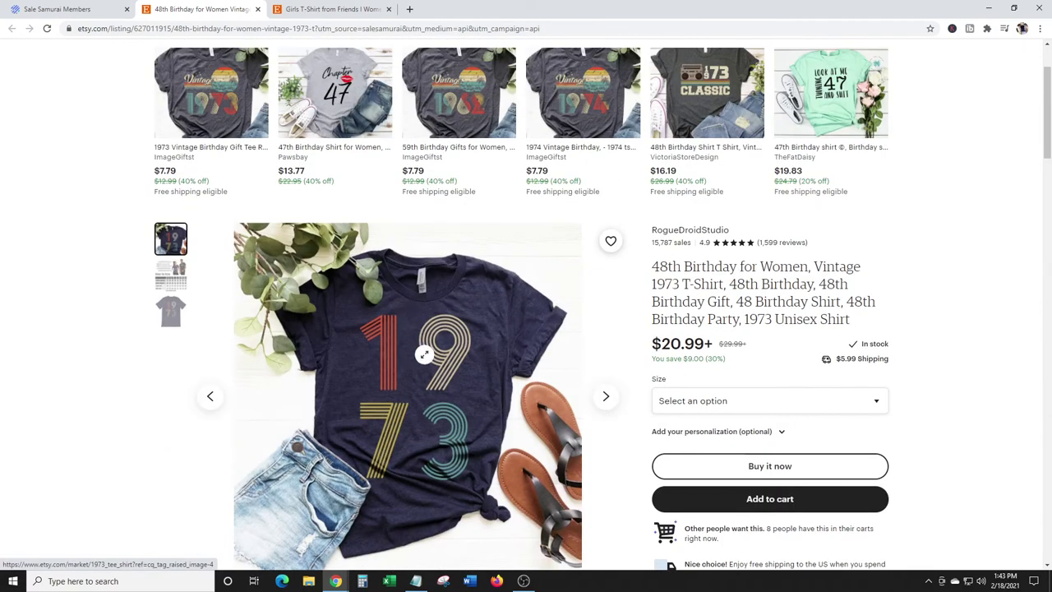
- Open the "Vintage Defend Roe 1973" listing from Sale Samurai and compare its design with the 48th Birthday shirt
click(60, 9)
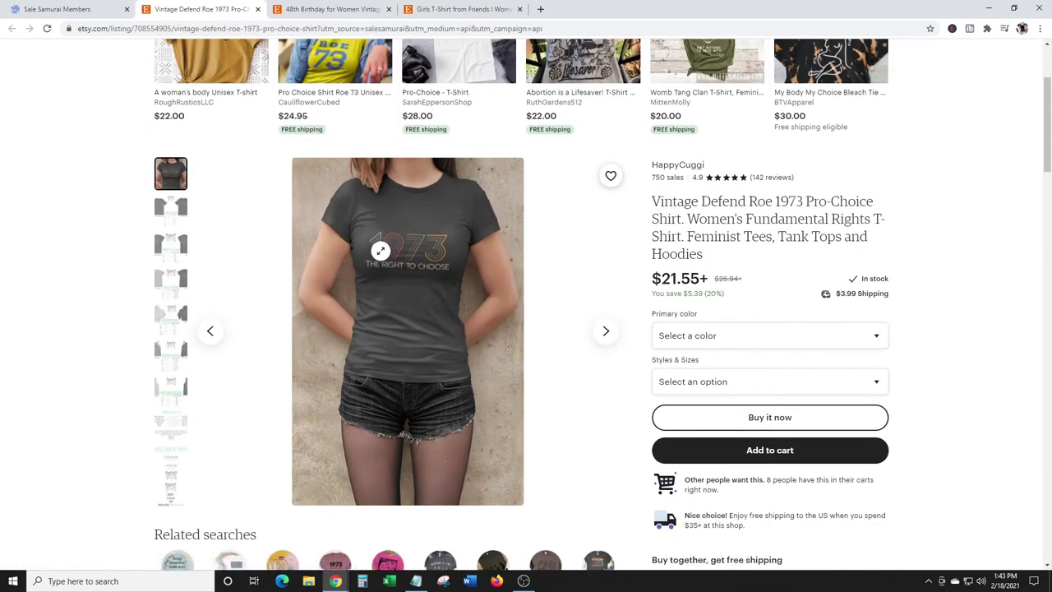
click(329, 9)
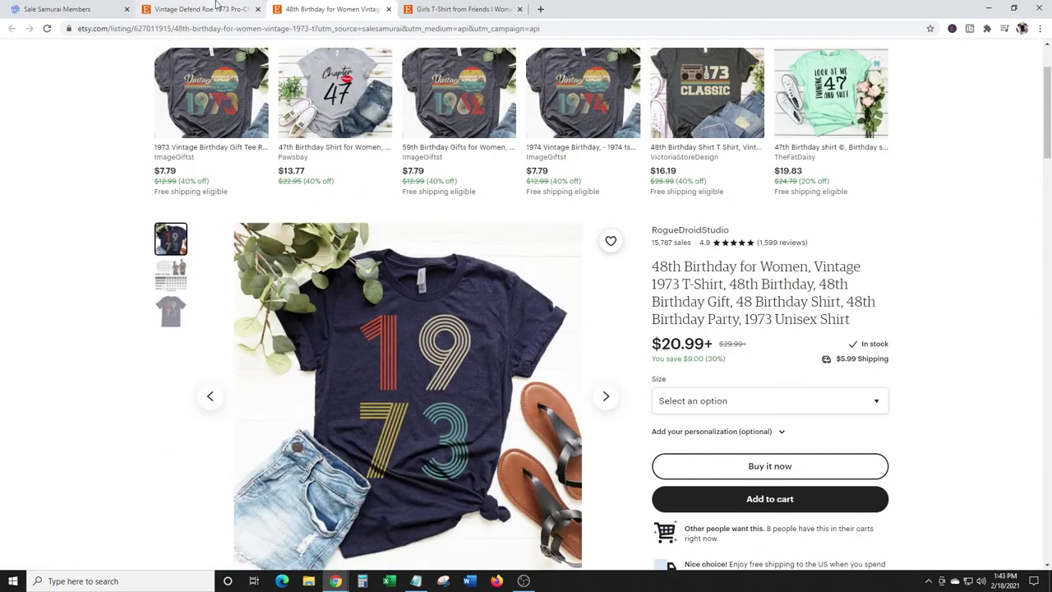
click(216, 6)
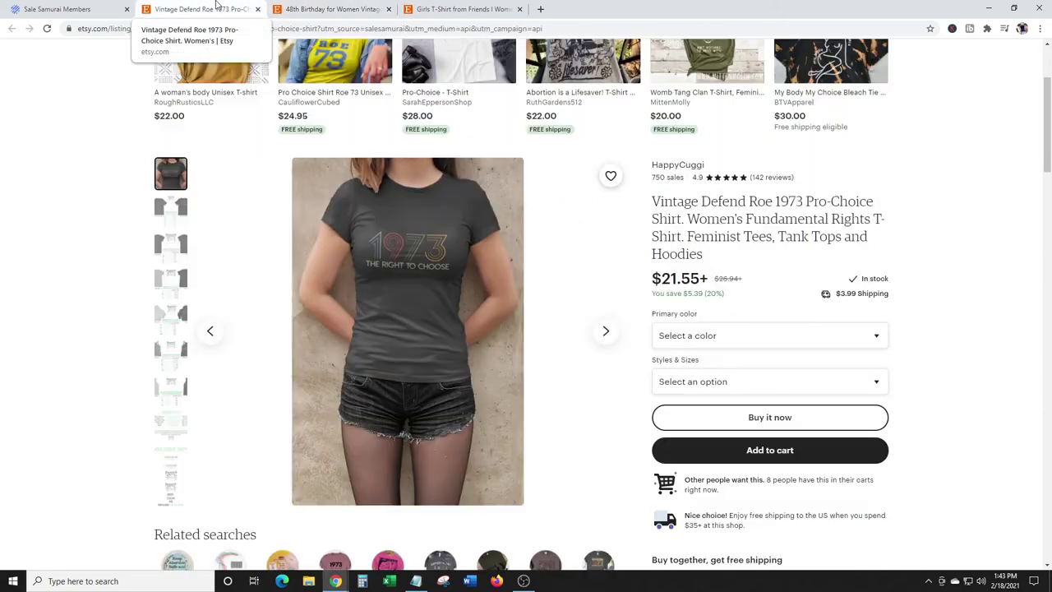
click(321, 7)
click(216, 16)
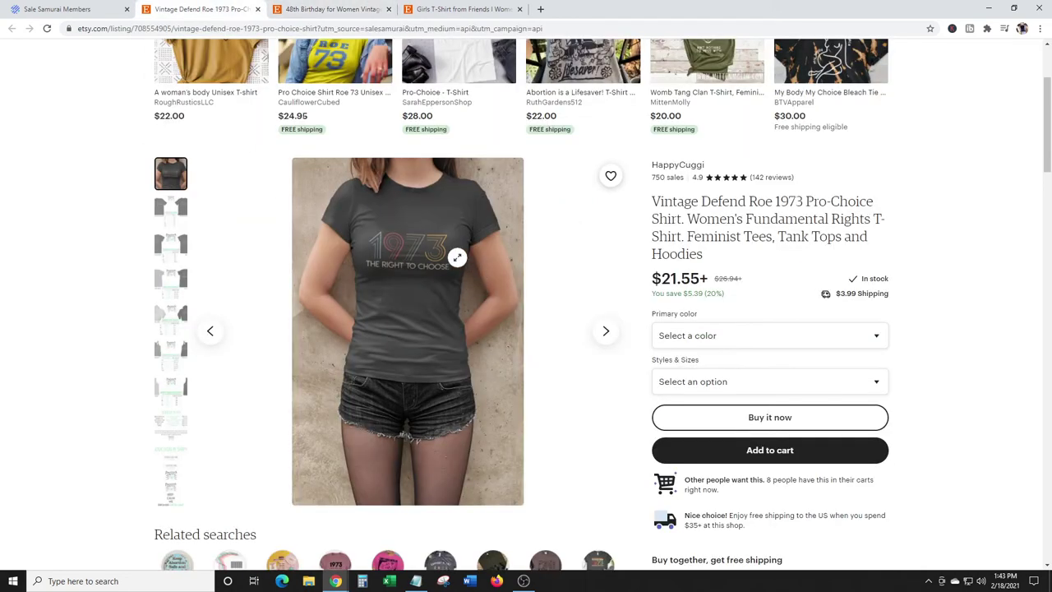
click(307, 7)
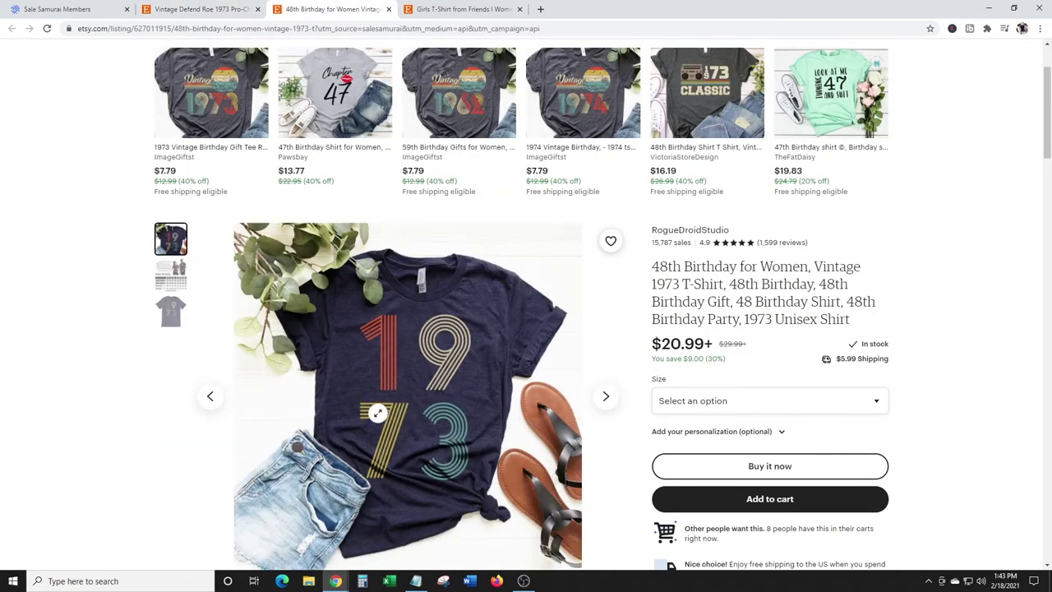
click(239, 7)
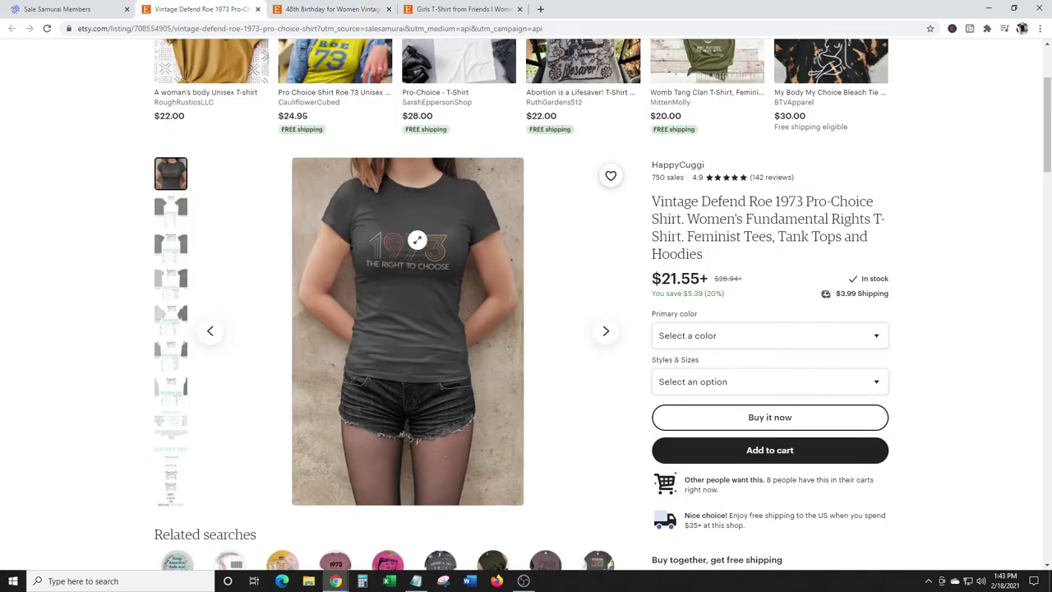
- View the Defend Roe listing's size chart and colour images, its main photo, related searches and similar items
click(172, 209)
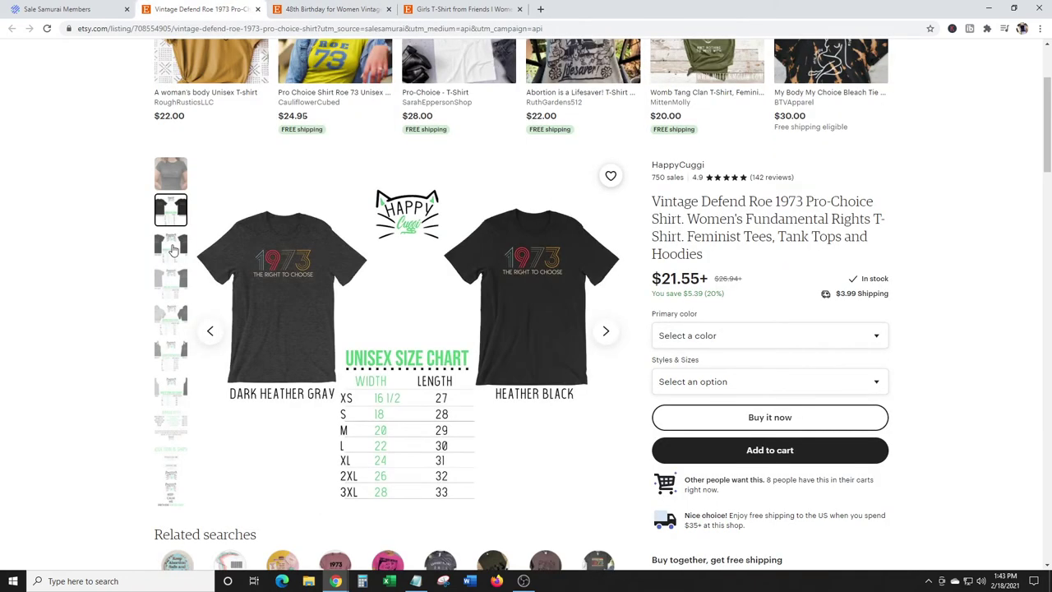
click(172, 246)
click(174, 282)
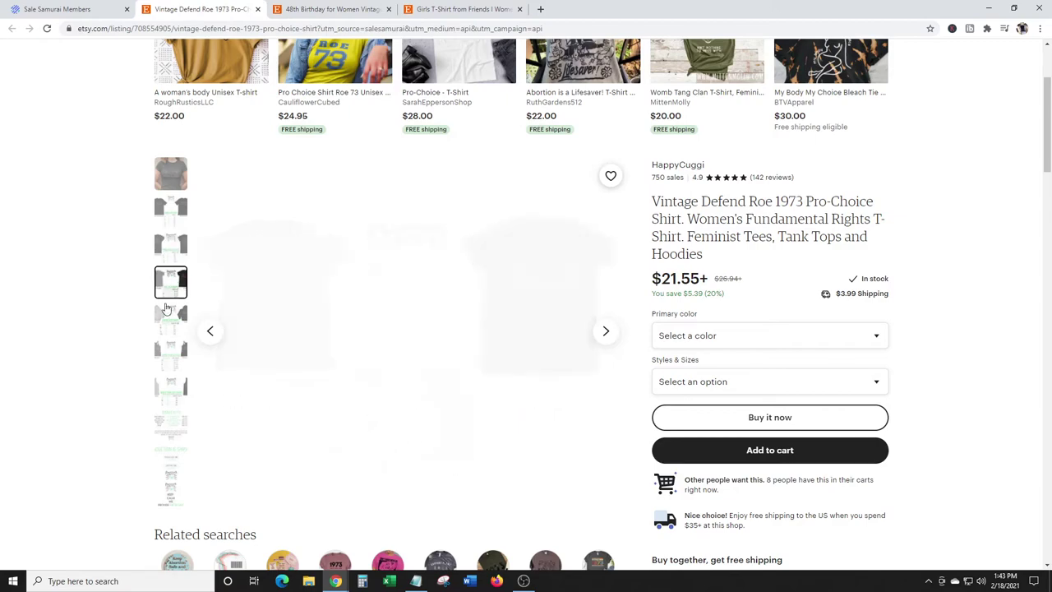
click(172, 316)
click(172, 352)
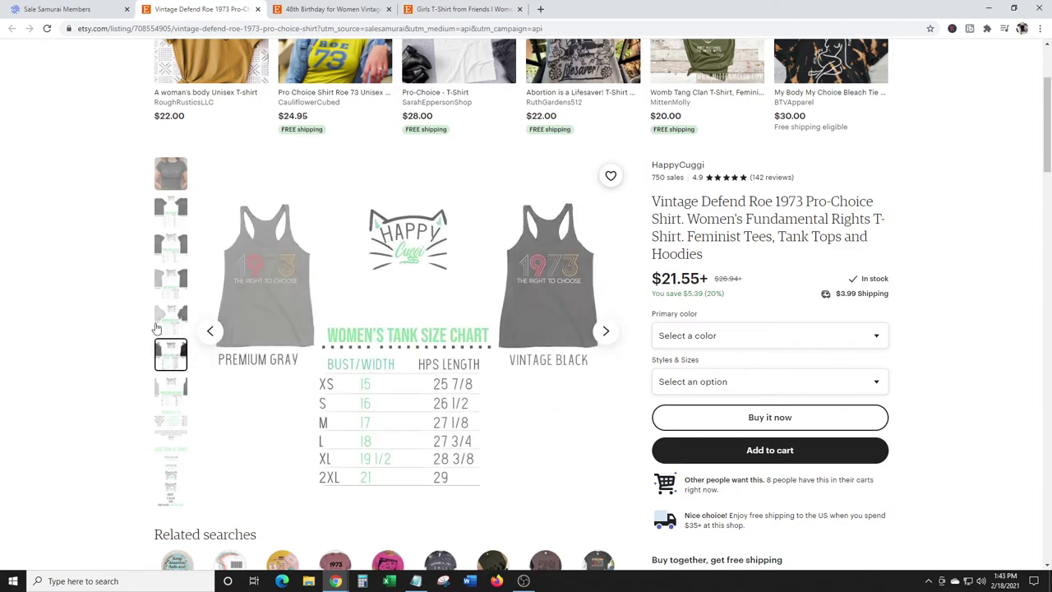
click(171, 174)
scroll(436, 284, down, 3)
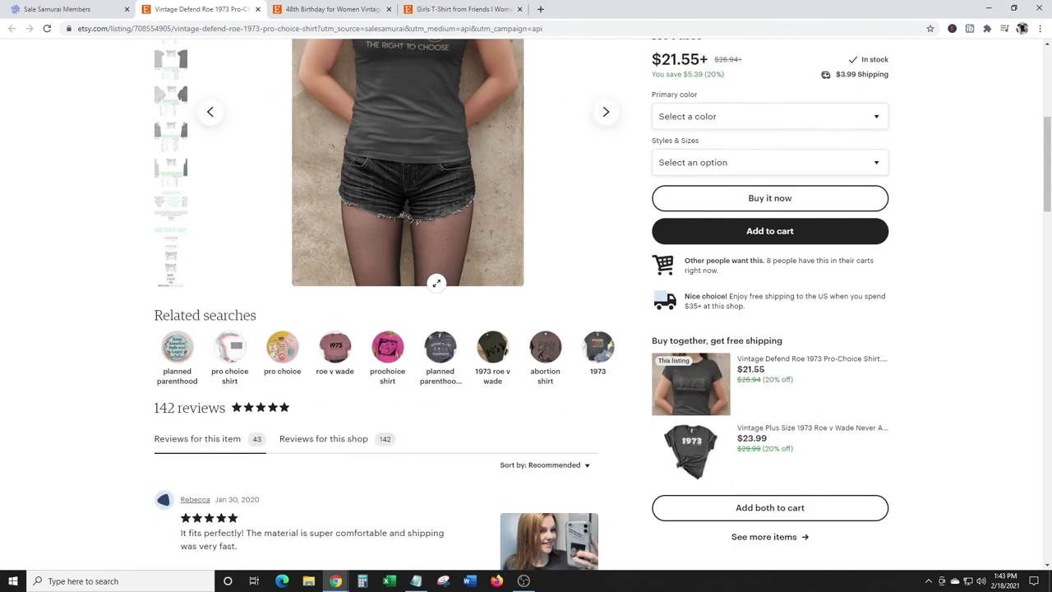
scroll(438, 290, up, 5)
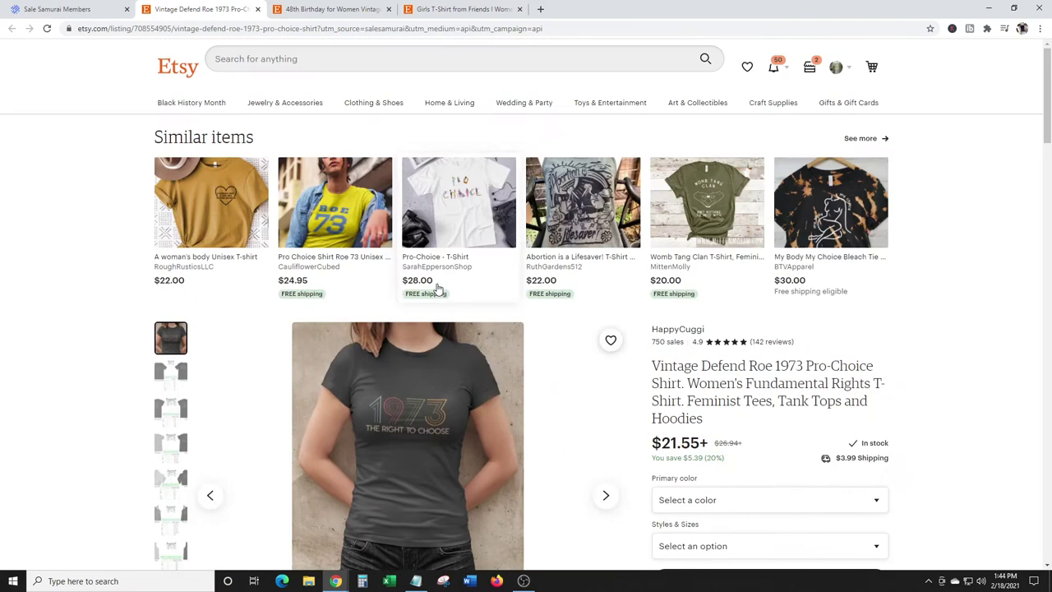
- Close the Defend Roe listing and return to the "1973 t shirt" listings in Sale Samurai
click(259, 9)
click(66, 9)
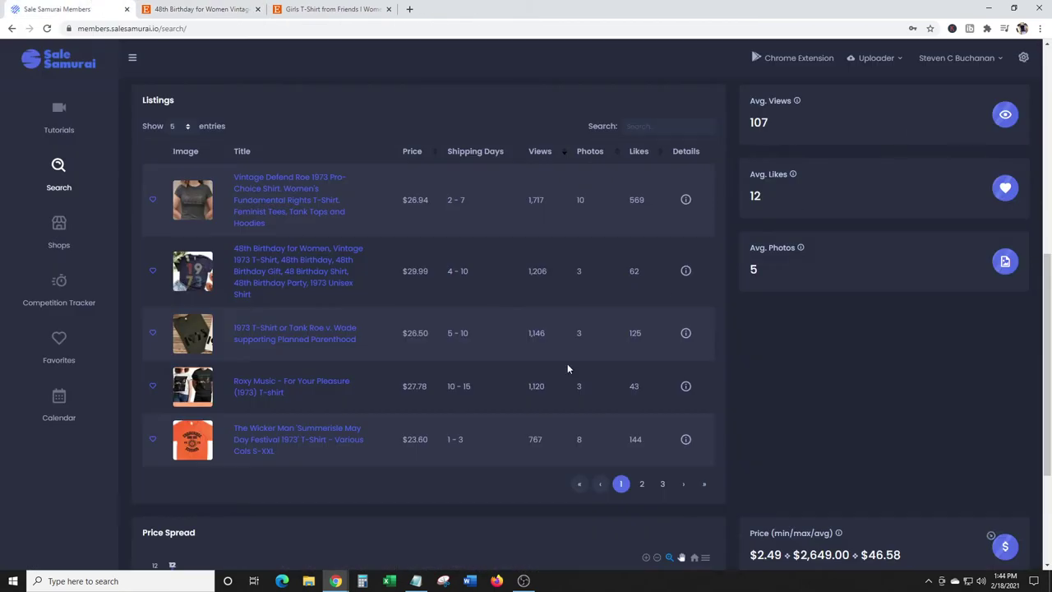
scroll(455, 308, up, 2)
scroll(272, 351, down, 1)
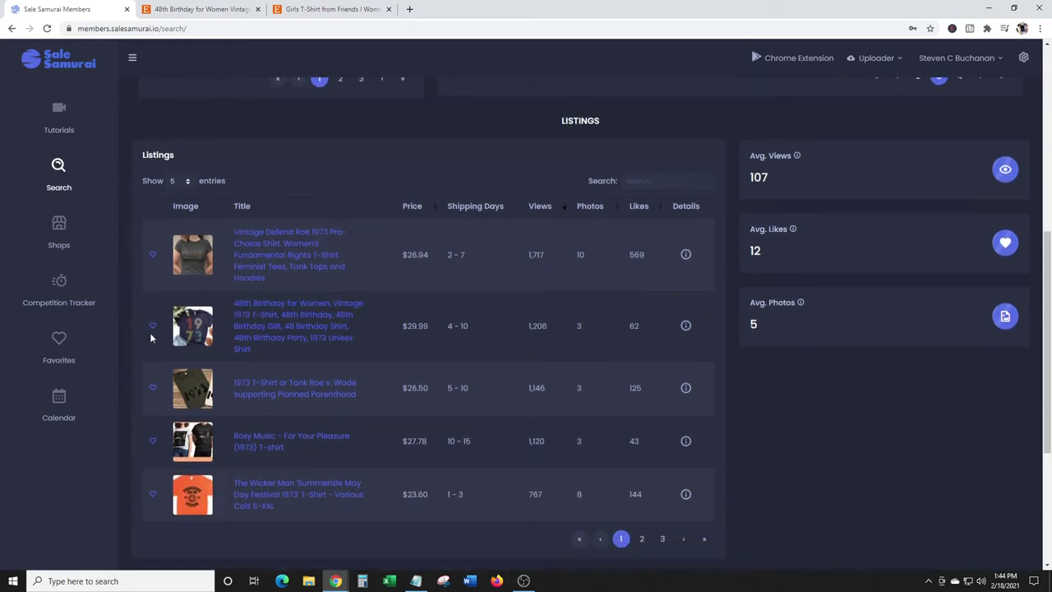
- Open the "1973 T-Shirt or Tank Roe v. Wade" listing on Etsy and view each of its photos
click(282, 390)
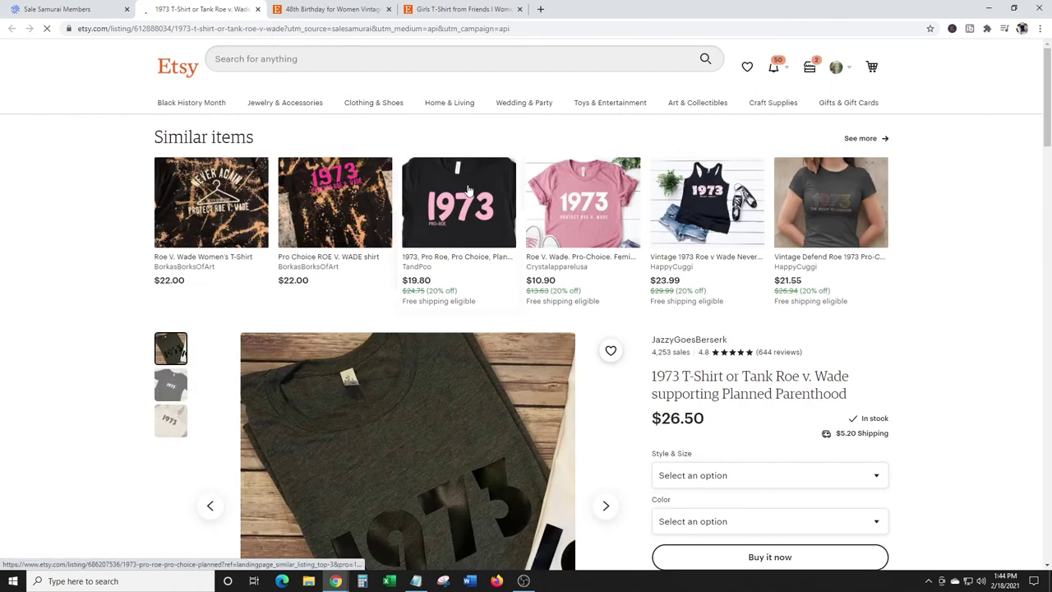
scroll(439, 317, down, 1)
click(171, 275)
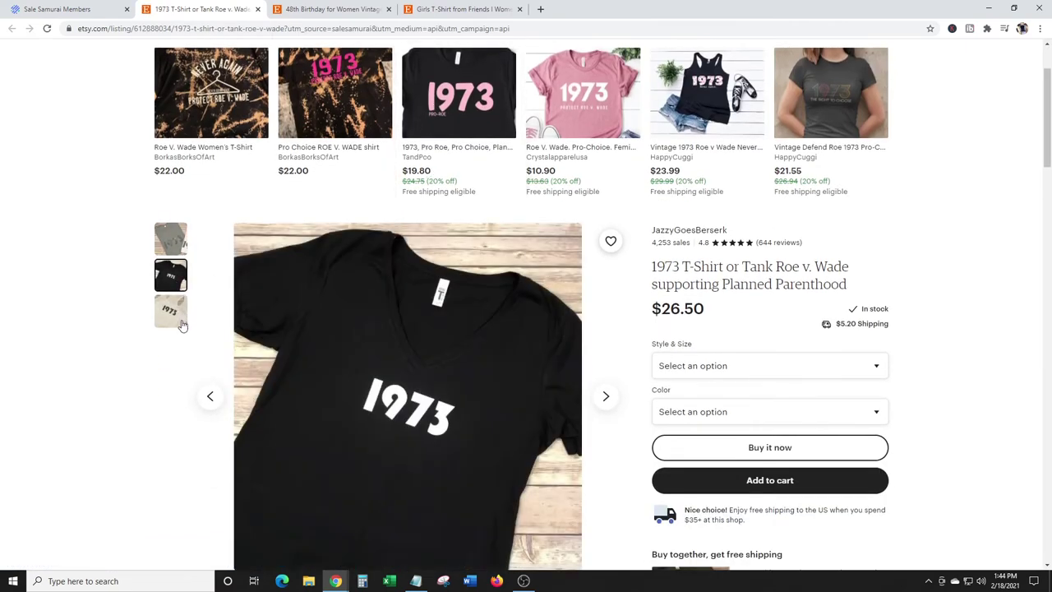
click(181, 322)
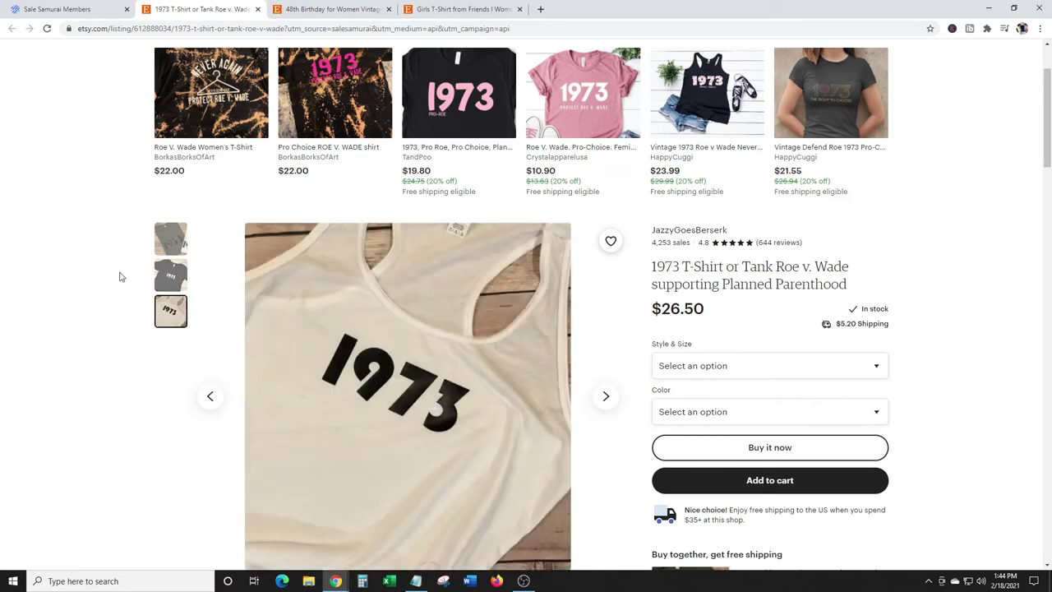
click(167, 249)
- Open the listing's related search "1973 shirt" and look over the competing shirt designs and prices
scroll(519, 247, down, 2)
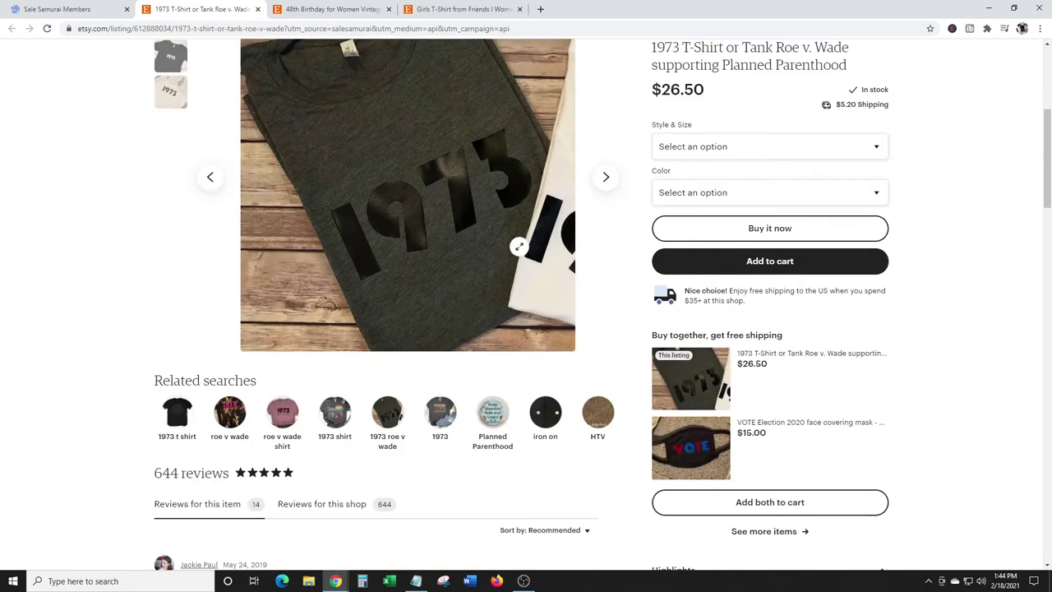
click(337, 420)
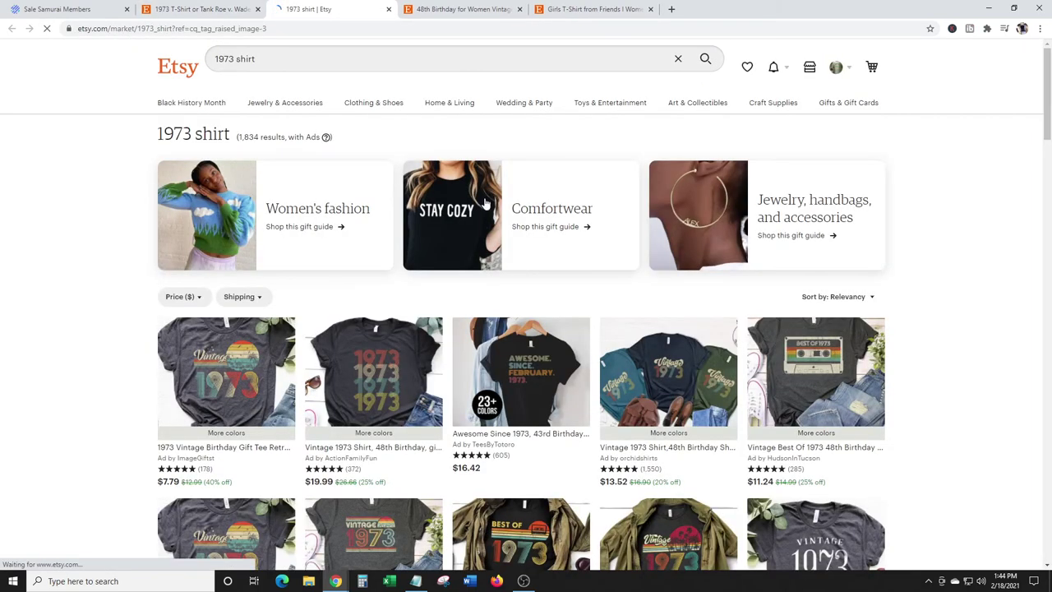
scroll(451, 208, down, 2)
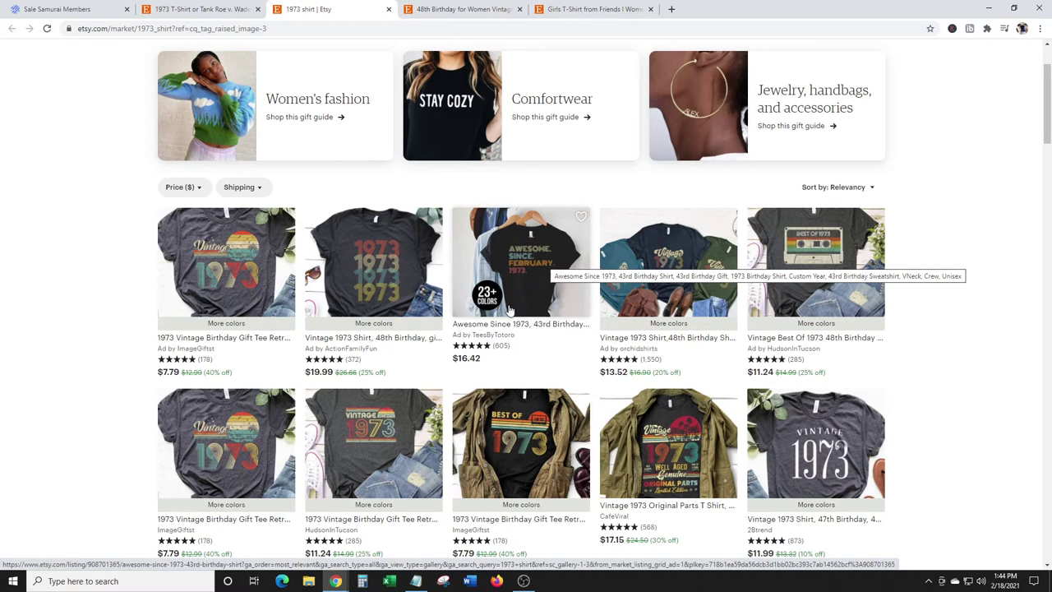
- Examine the ads and organic listings in the "1973 shirt" Etsy results for recurring vintage birthday designs, shops, reviews and prices
scroll(510, 310, down, 3)
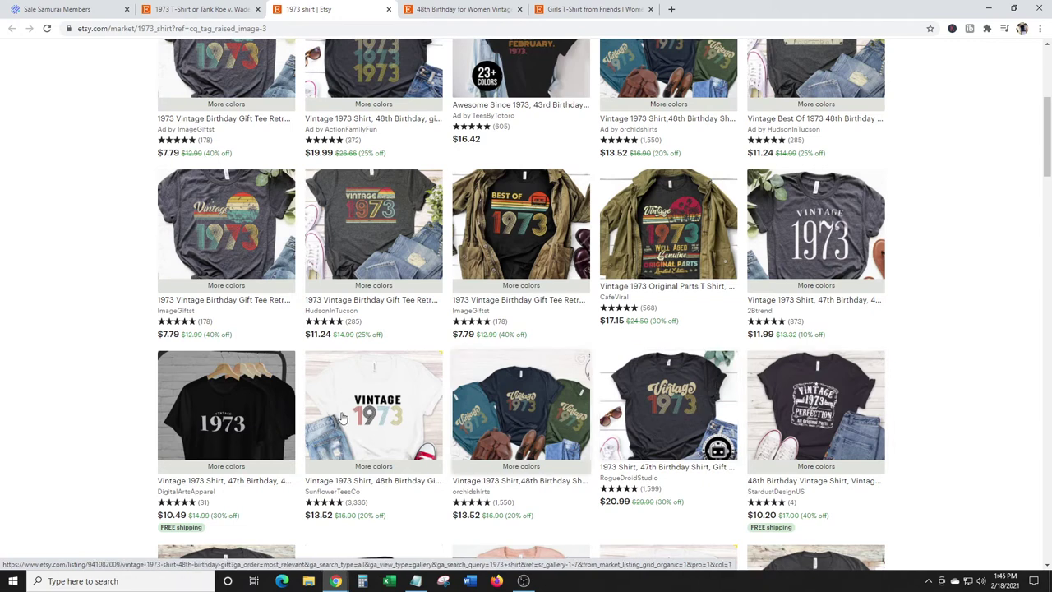
scroll(670, 415, down, 1)
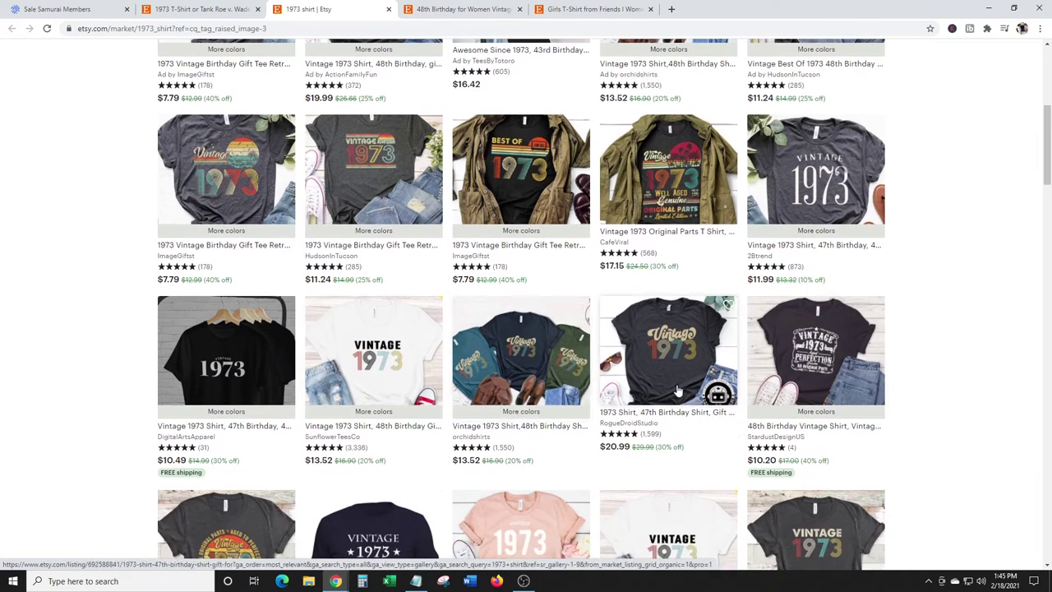
scroll(658, 411, up, 1)
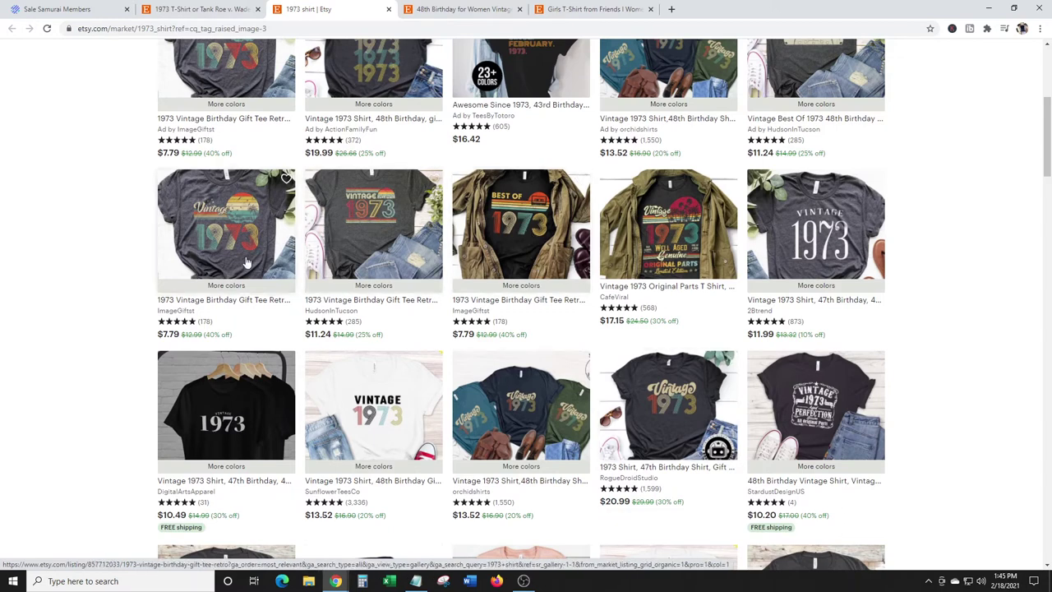
scroll(837, 202, up, 3)
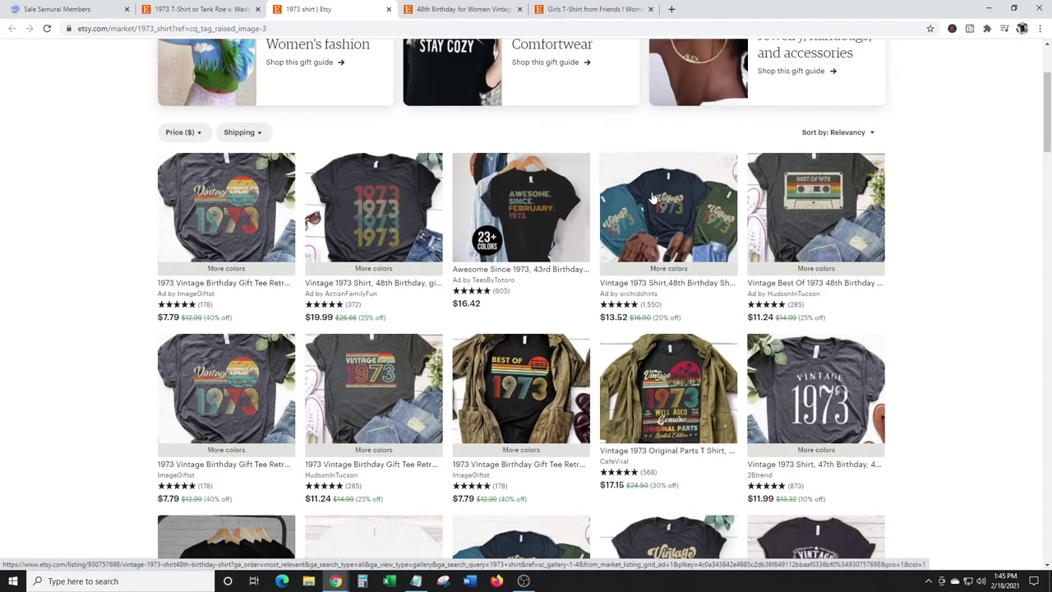
scroll(735, 176, down, 5)
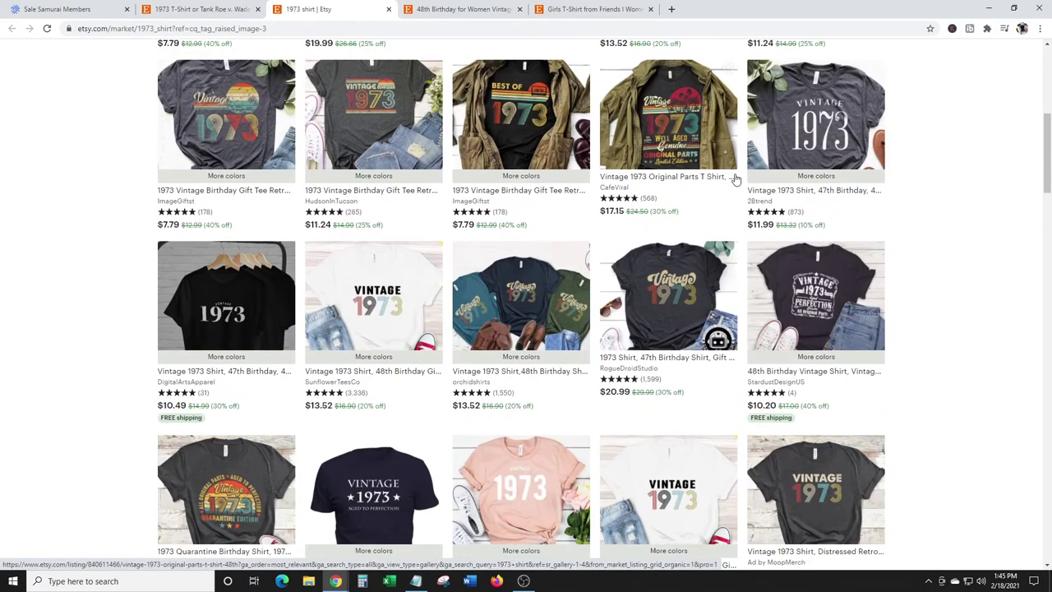
scroll(943, 265, up, 6)
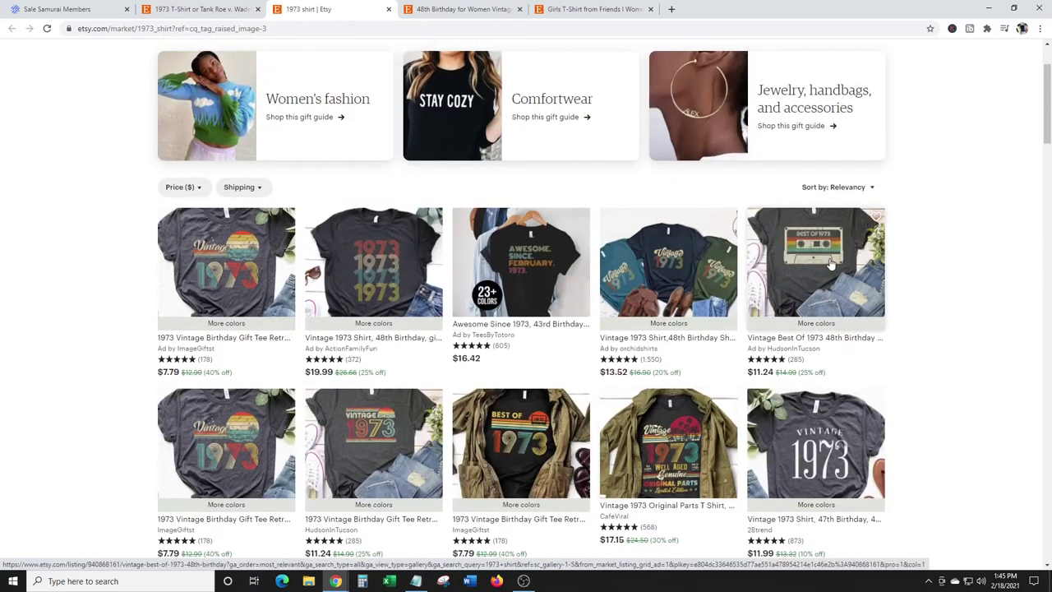
scroll(703, 204, down, 3)
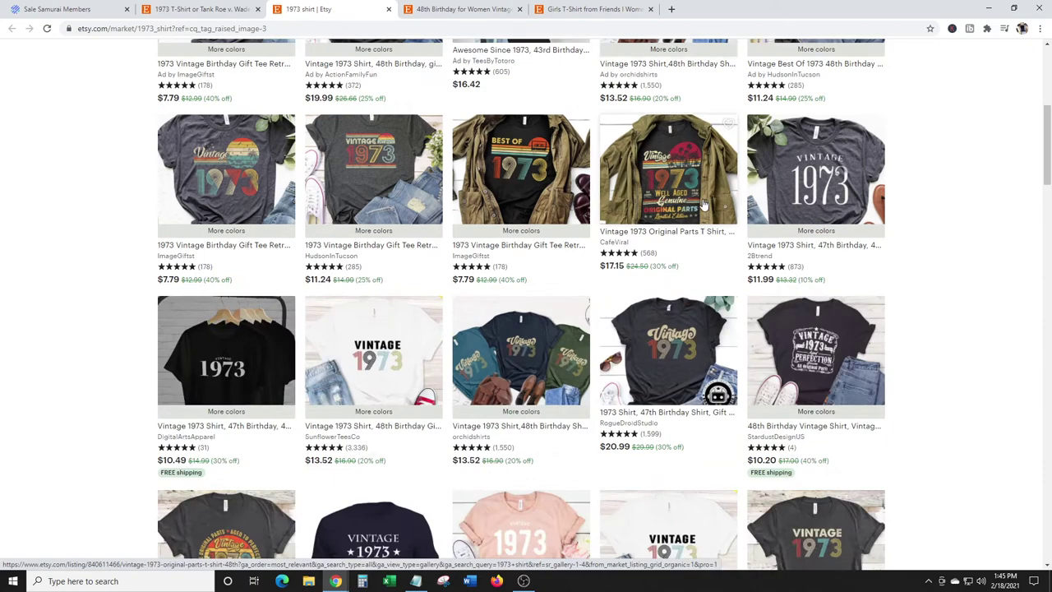
scroll(702, 203, down, 3)
scroll(945, 305, down, 1)
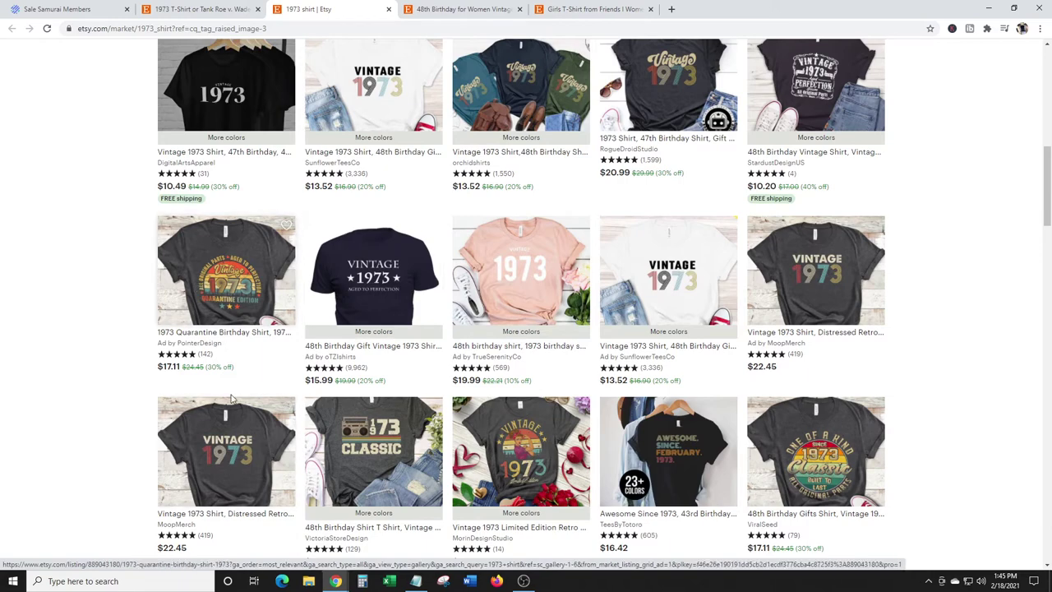
scroll(224, 423, down, 5)
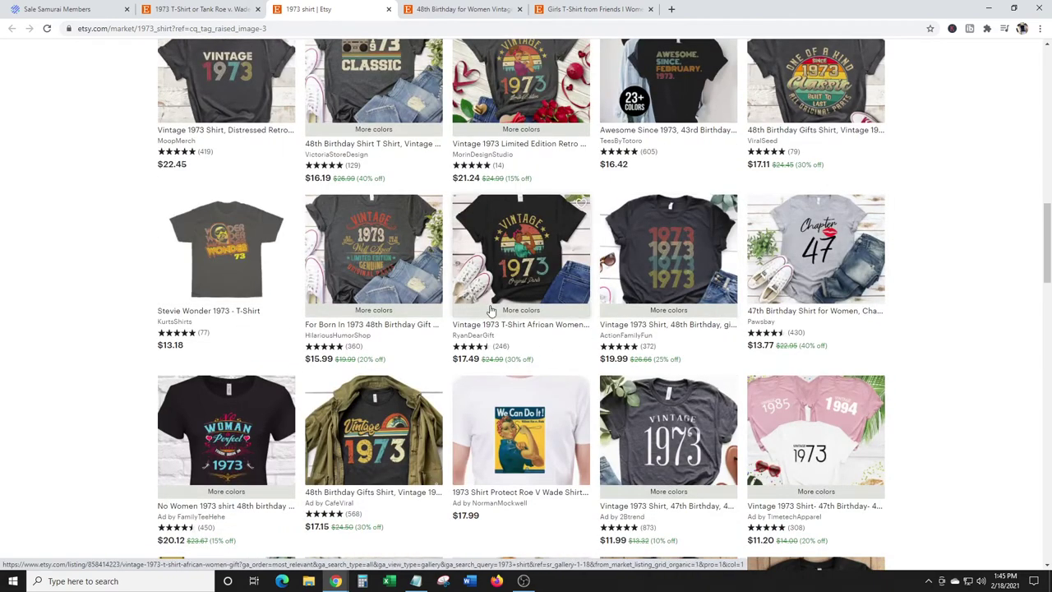
scroll(518, 269, up, 10)
scroll(518, 264, up, 3)
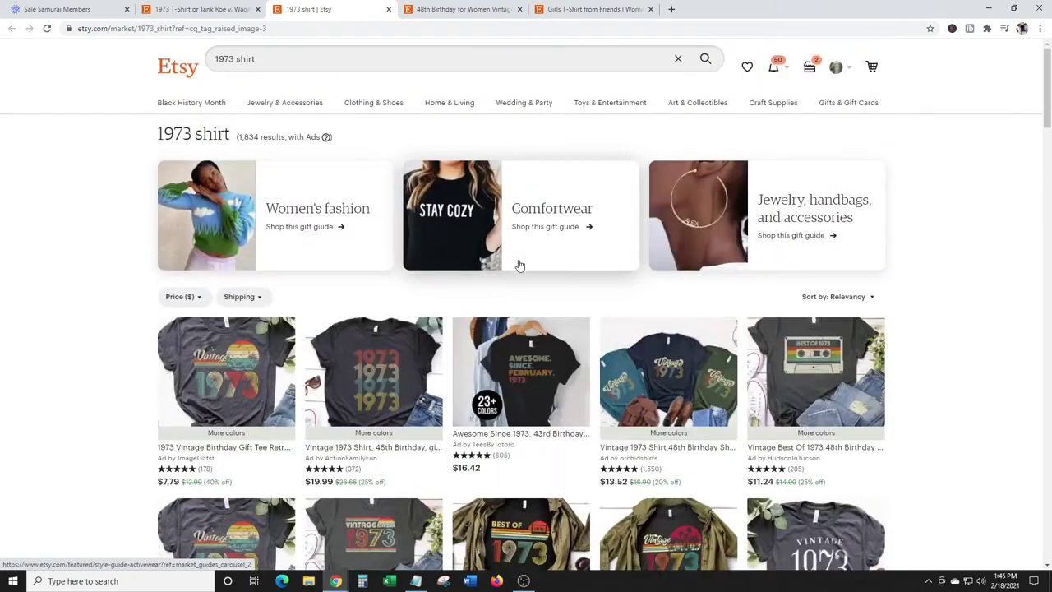
- Close the "1973 shirt" Etsy results and return to the "1973 t shirt" listings in Sale Samurai
key(ctrl+shift+Tab)
click(313, 8)
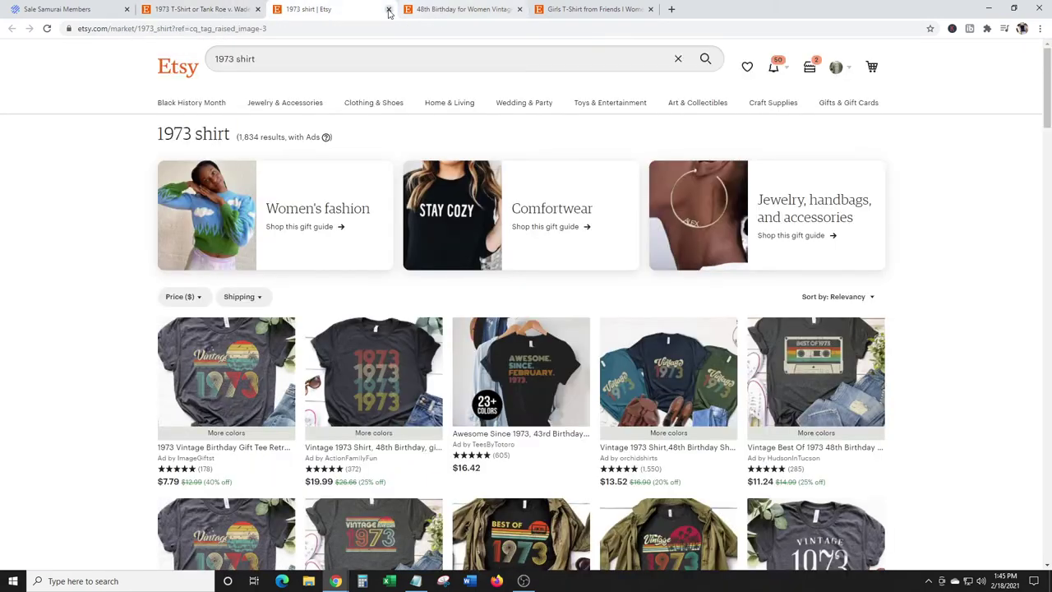
click(388, 10)
key(ctrl+shift+Tab)
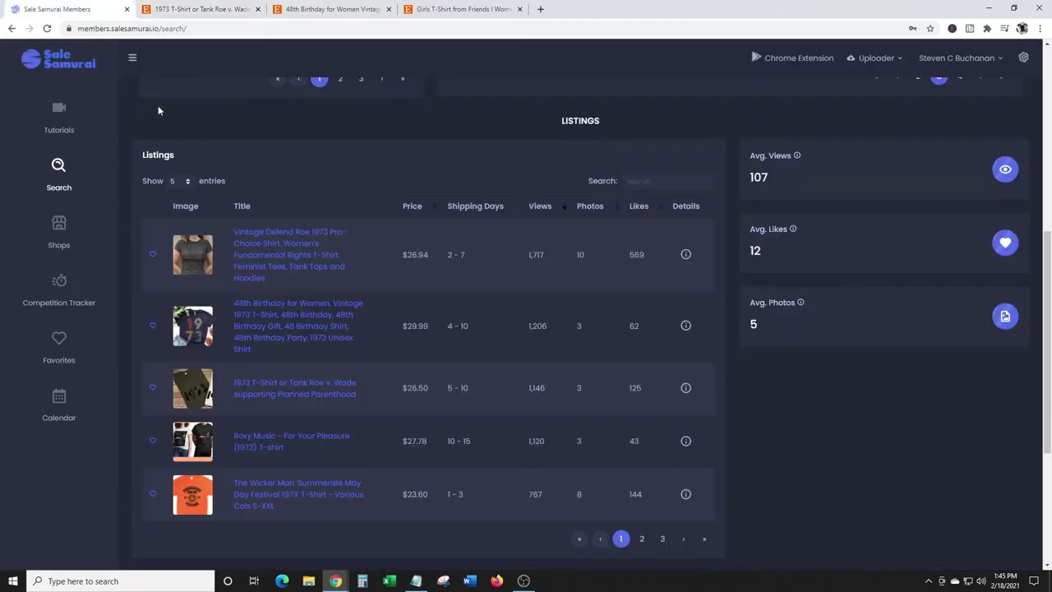
- View the Shops, Competition Tracker and Favorites pages, then return to the keyword search page
click(61, 239)
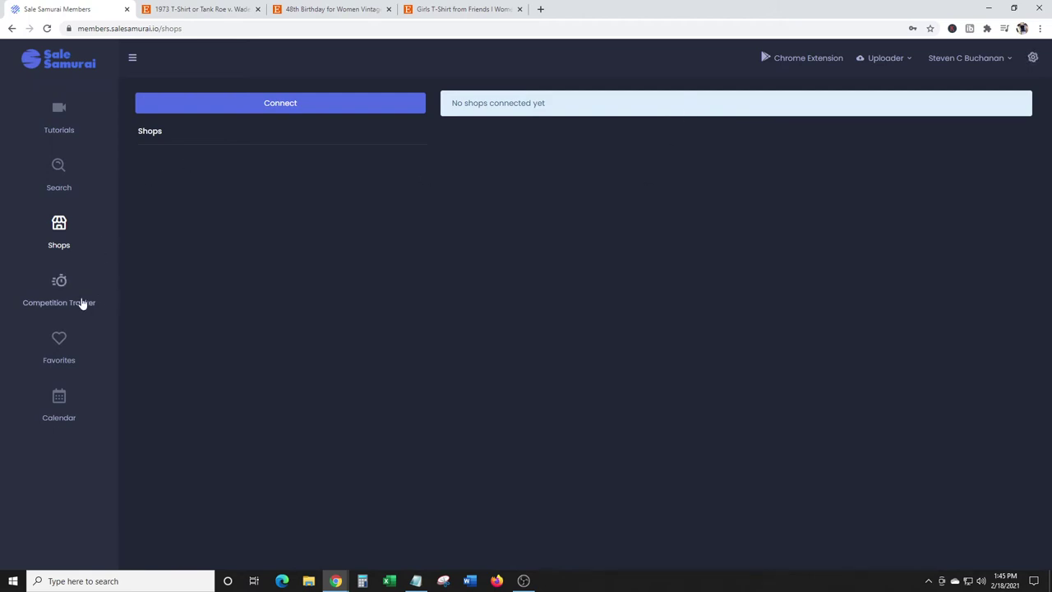
click(62, 298)
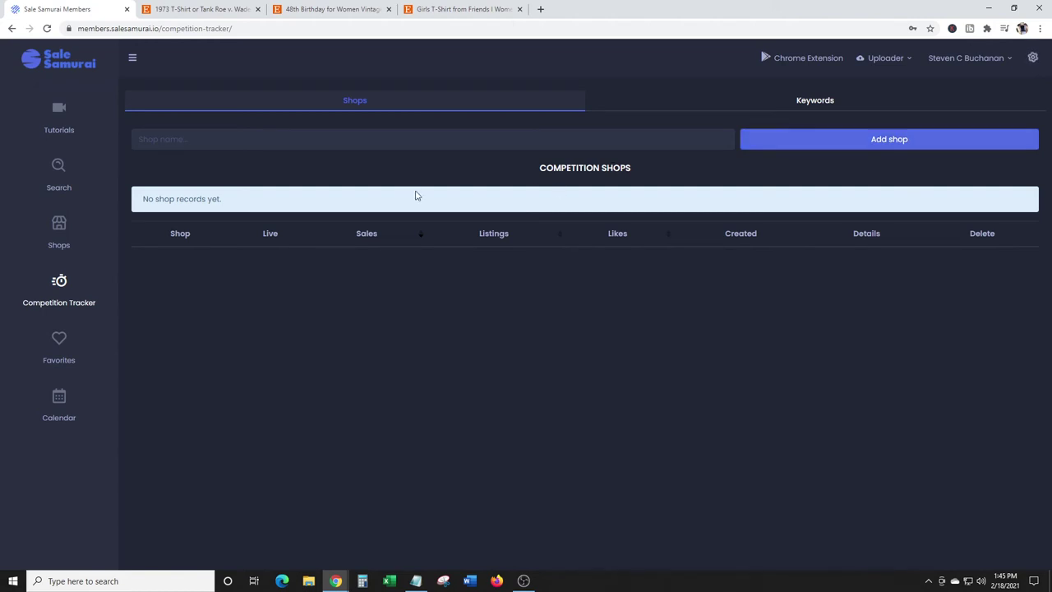
click(59, 344)
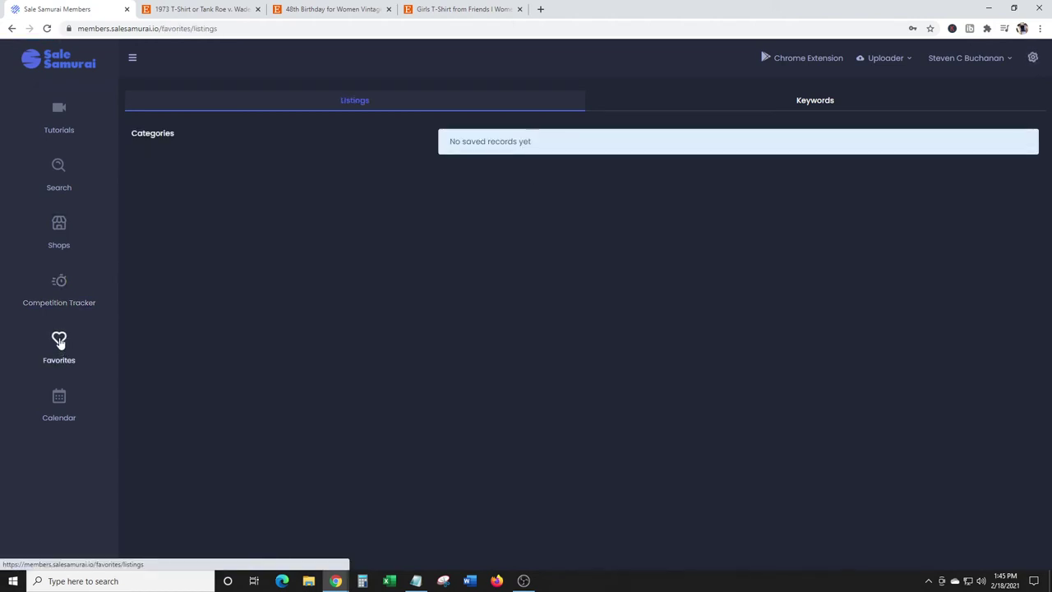
click(58, 168)
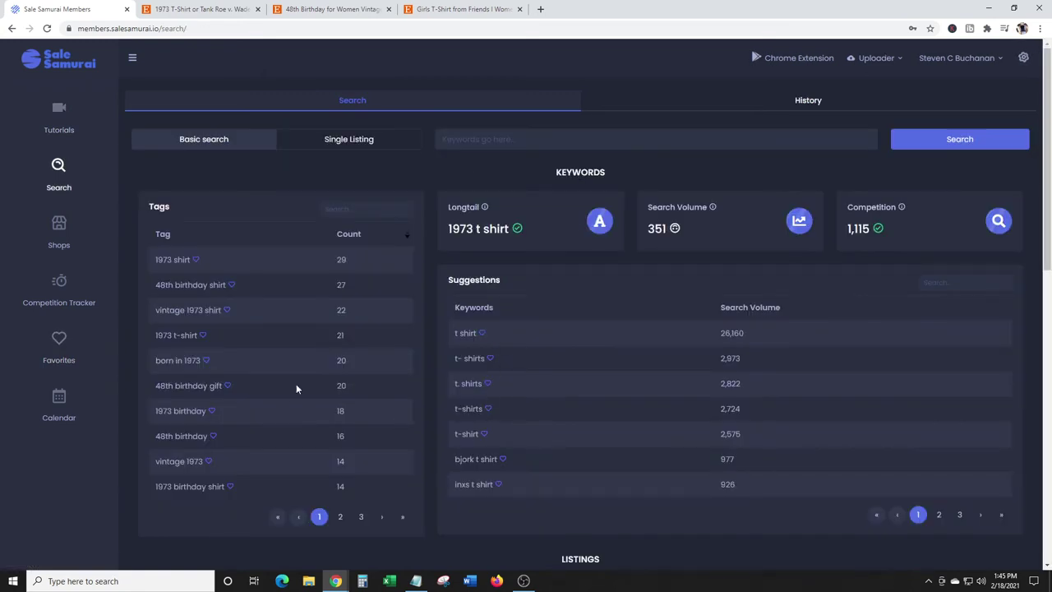
- Open the holiday calendar and look through the February 2021 and early March holidays for product ideas
click(58, 401)
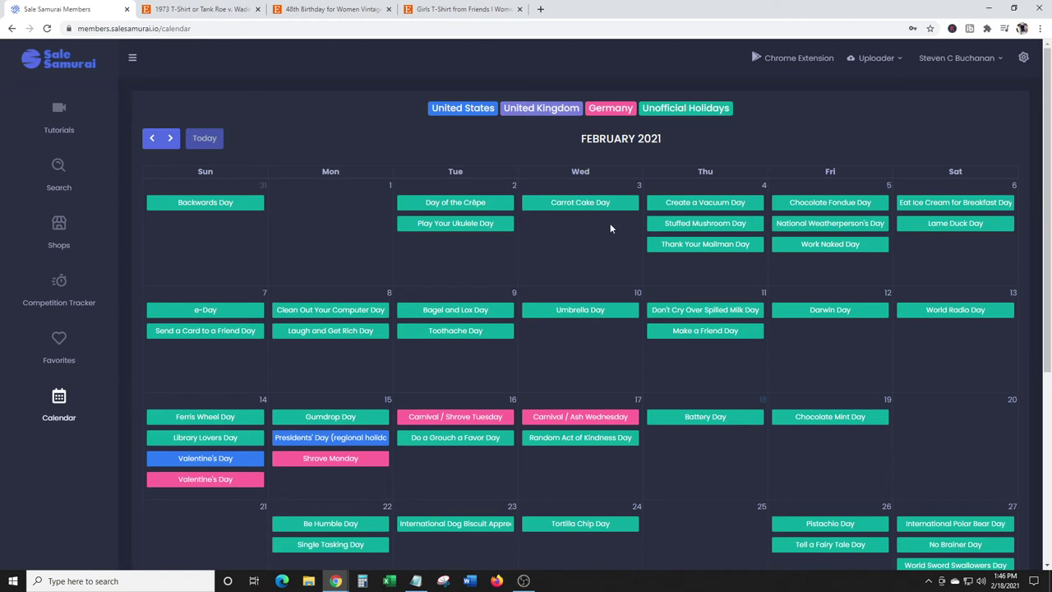
scroll(509, 232, down, 2)
scroll(354, 238, up, 1)
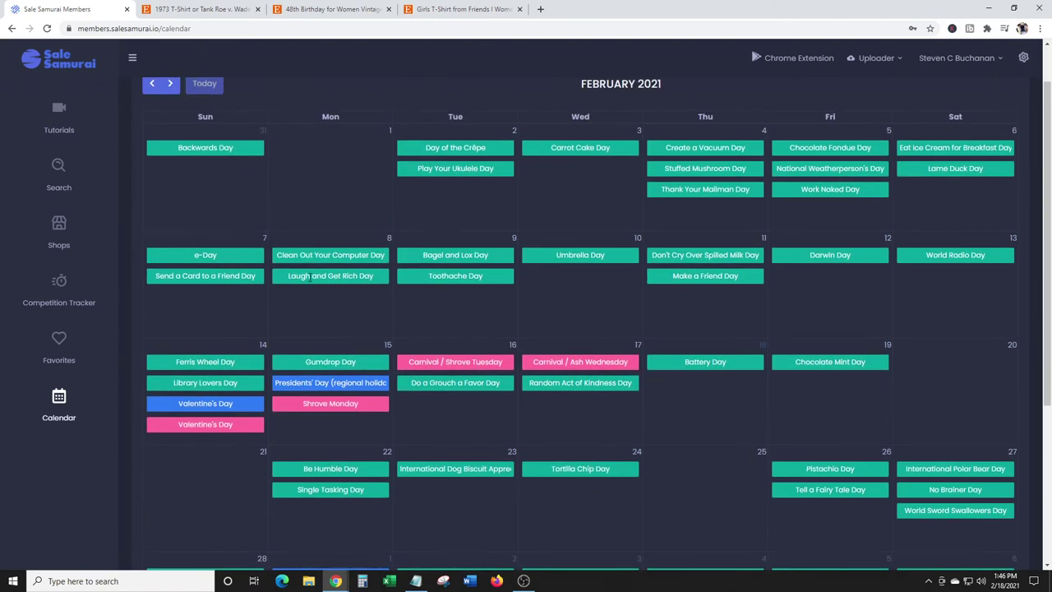
scroll(309, 278, down, 1)
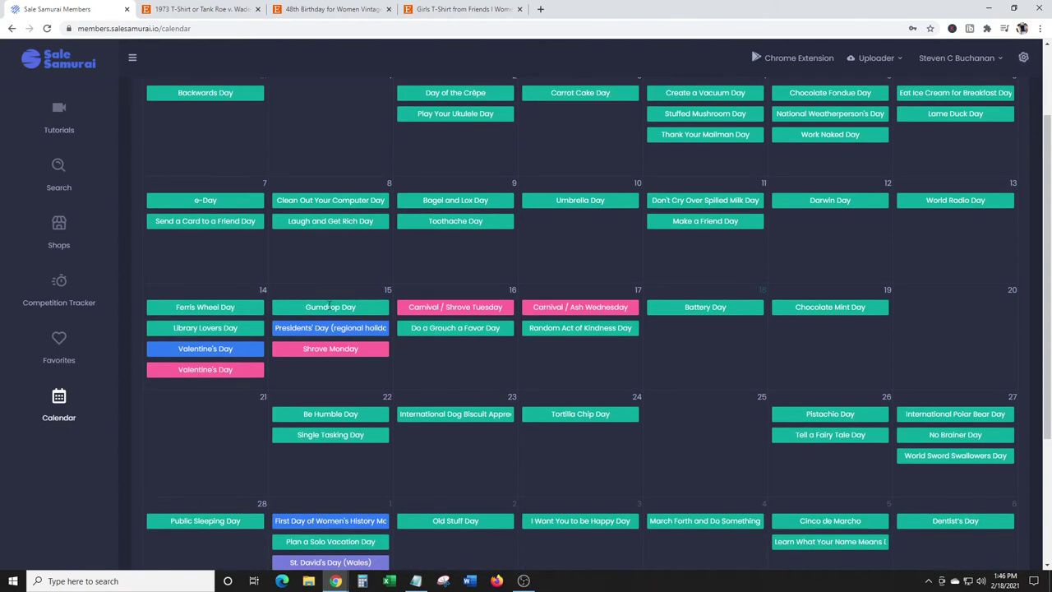
scroll(341, 309, down, 1)
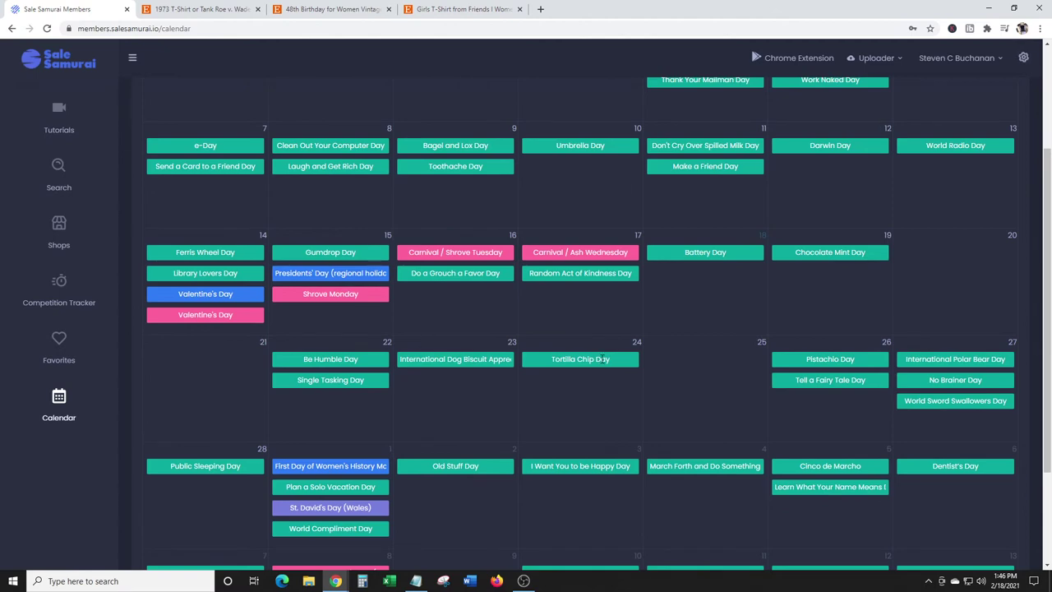
scroll(603, 359, down, 3)
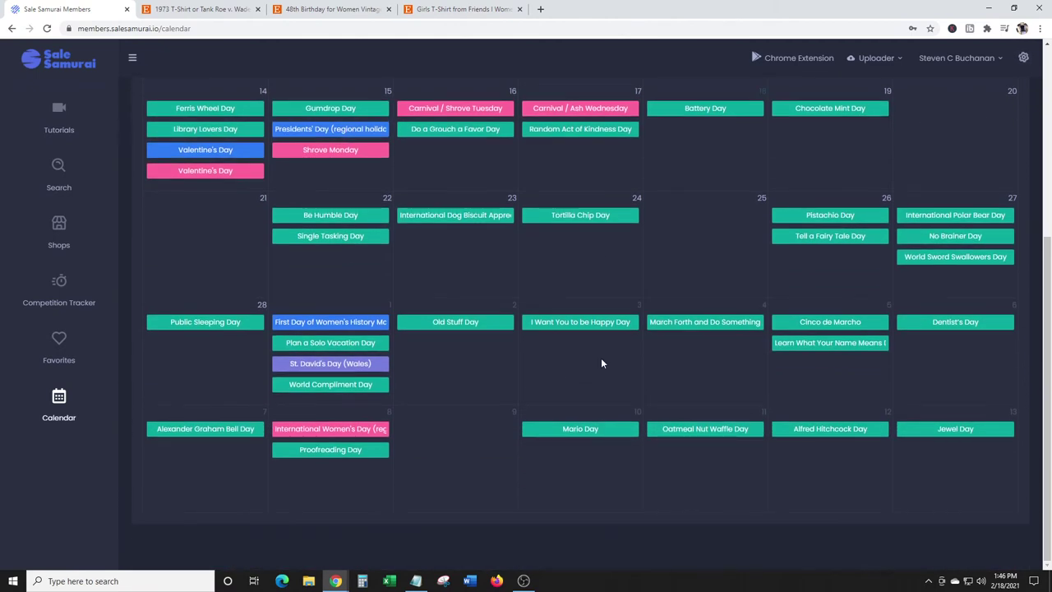
scroll(601, 363, up, 4)
scroll(601, 362, down, 2)
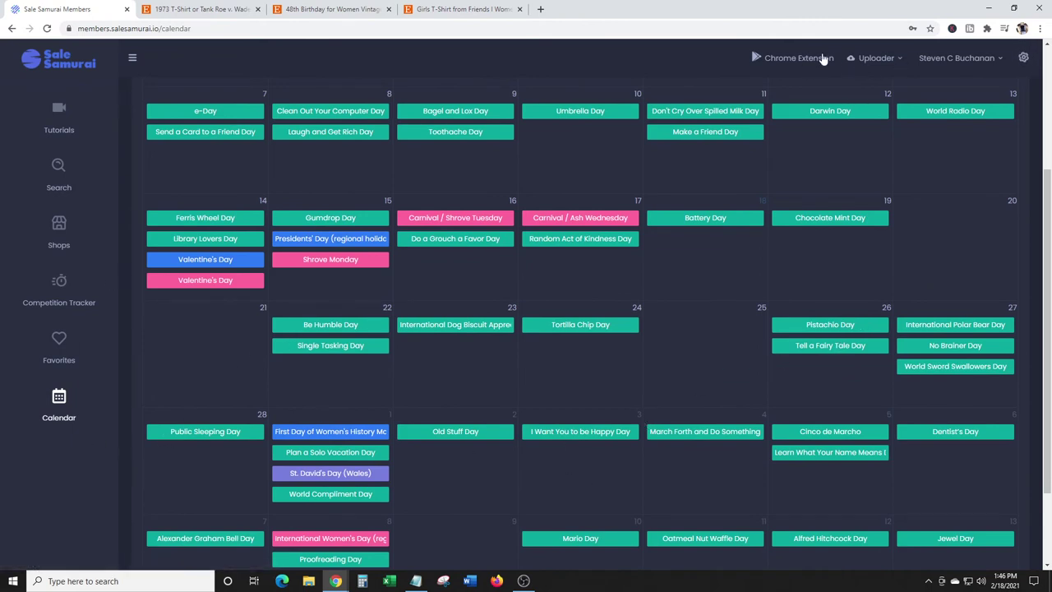
- Open the Sale Samurai Chrome extension's store page and view its preview images and overview text
click(791, 58)
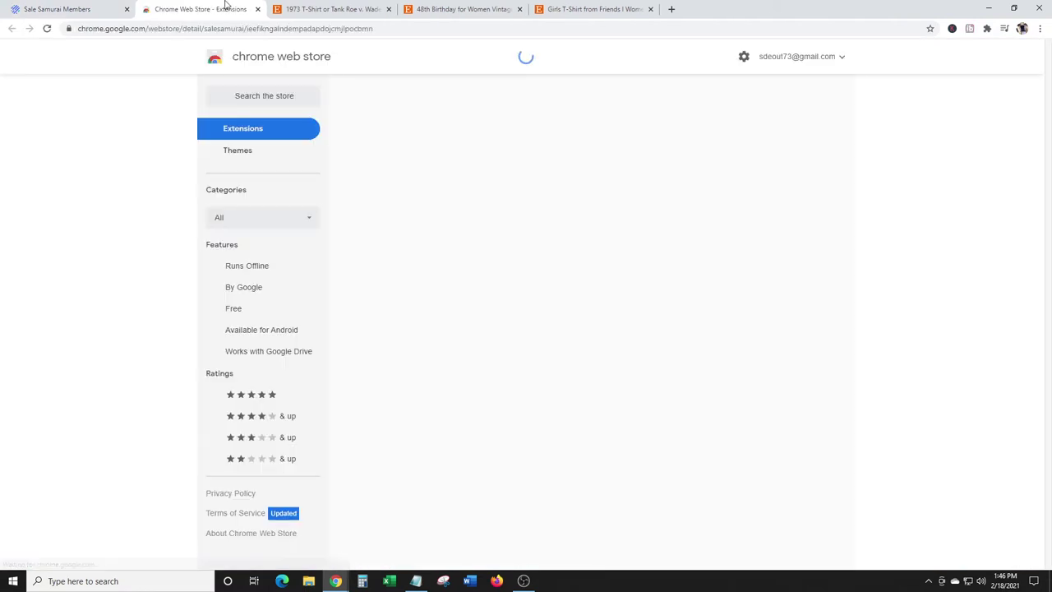
scroll(647, 267, down, 2)
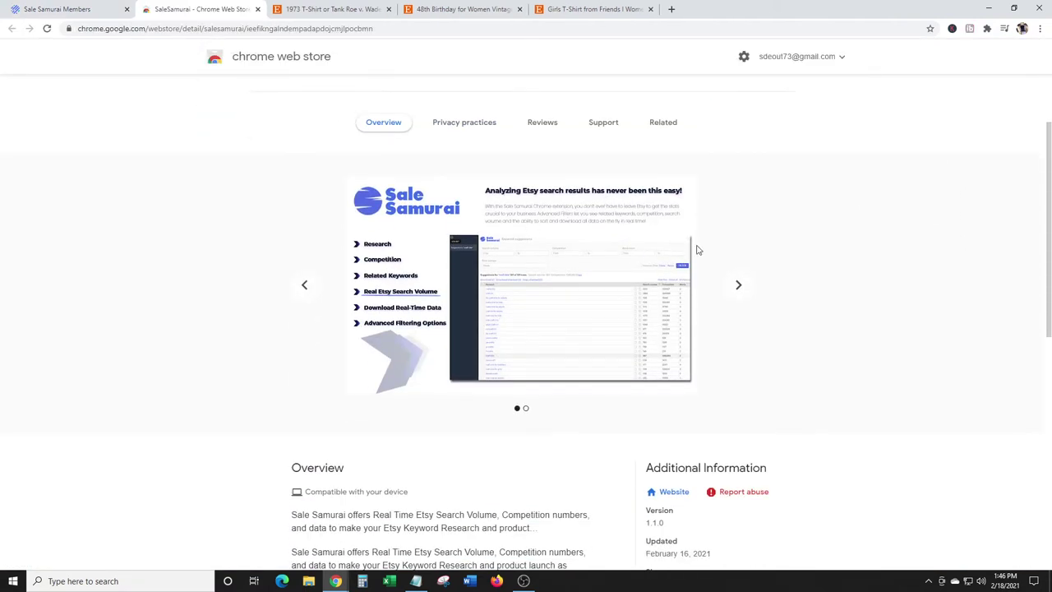
click(738, 286)
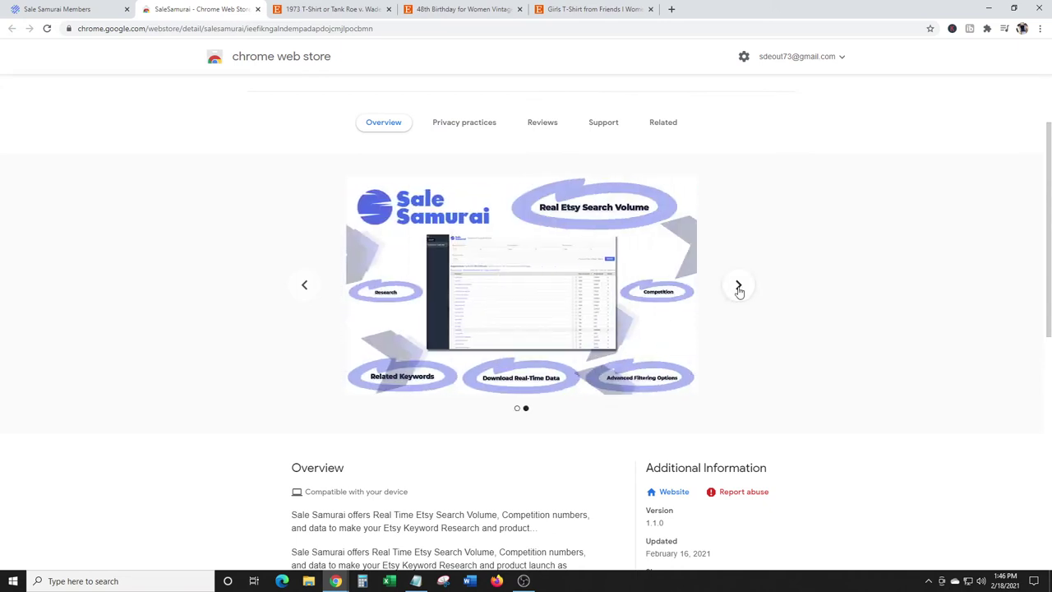
click(738, 286)
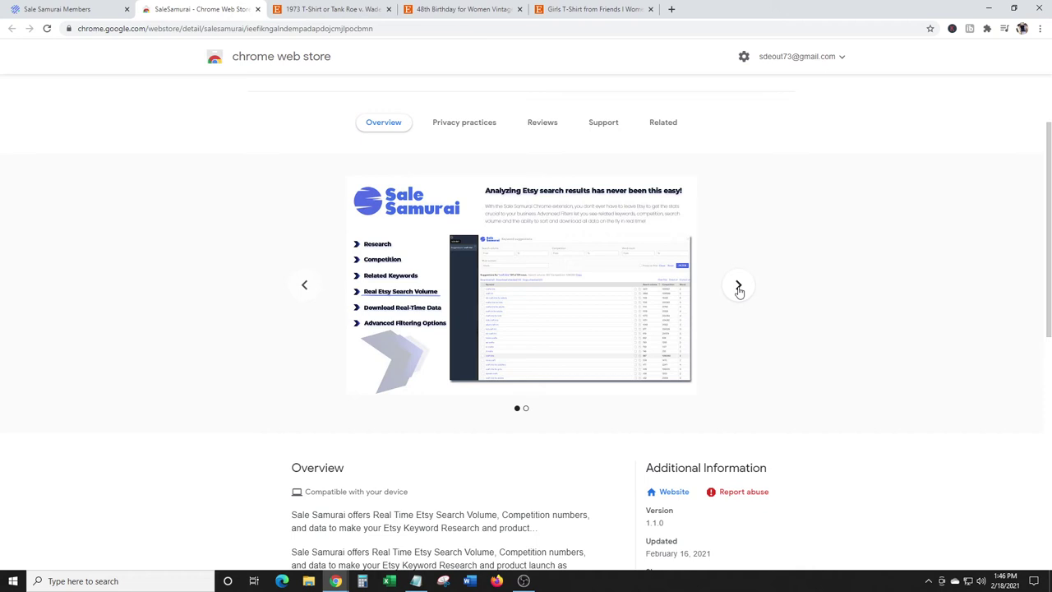
scroll(739, 289, down, 3)
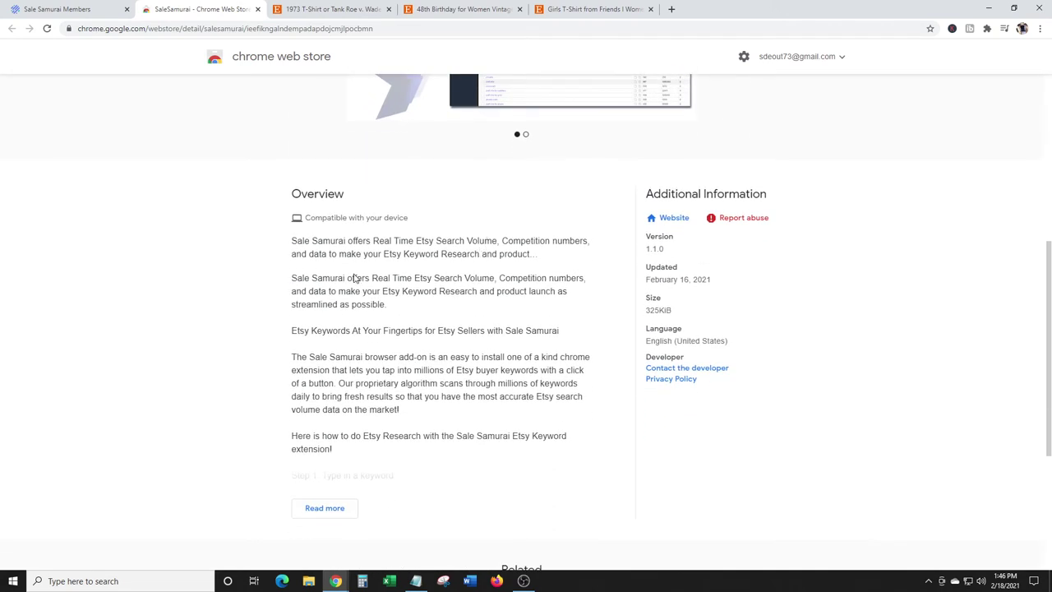
scroll(329, 263, down, 1)
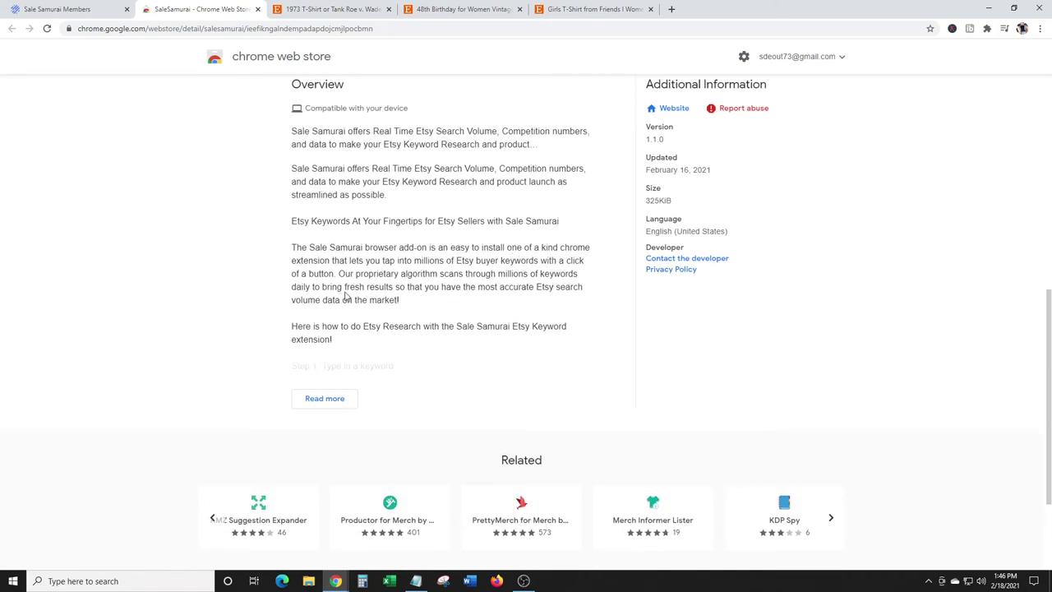
scroll(431, 290, up, 5)
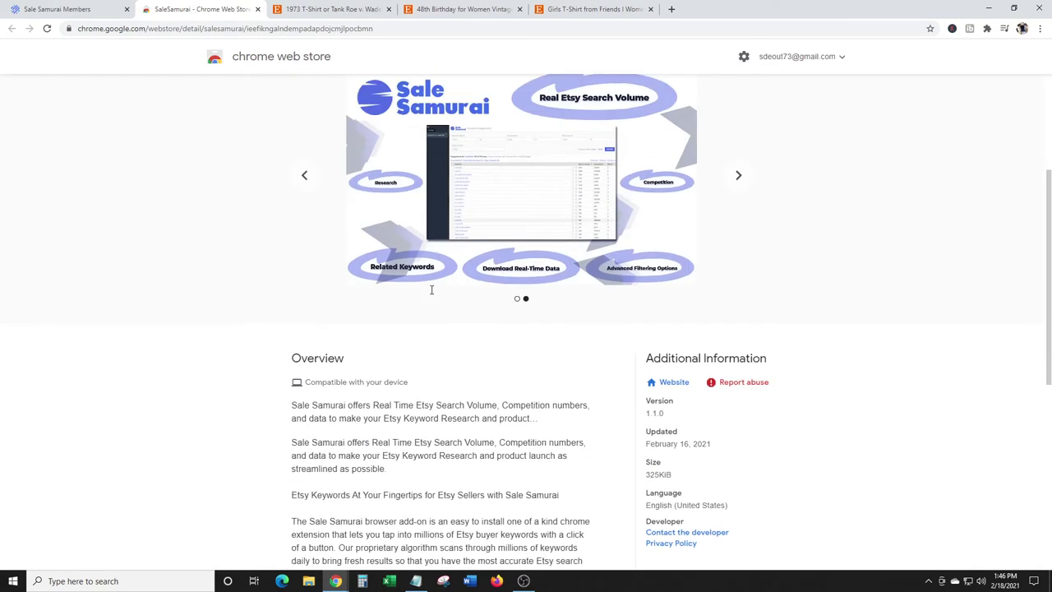
- Return to Sale Samurai's keyword search and run a basic search for "1973"
click(50, 9)
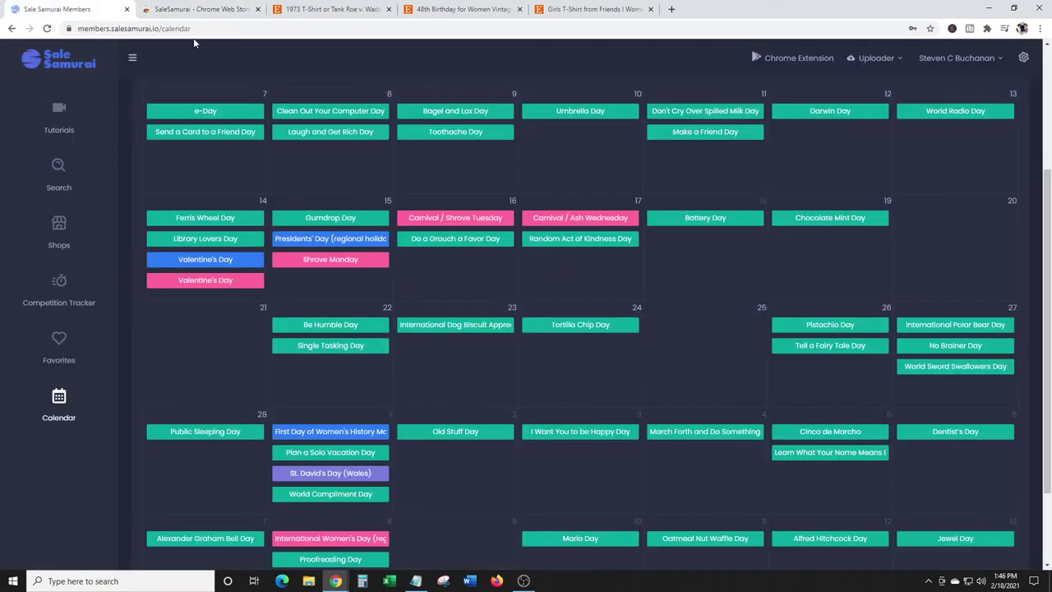
scroll(458, 283, up, 3)
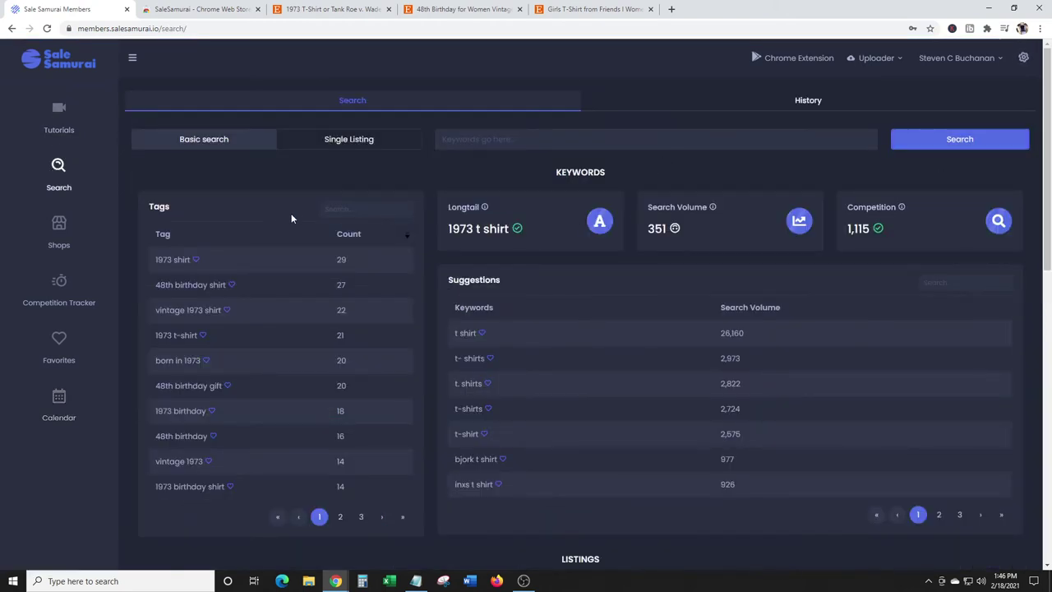
click(518, 139)
text(1973)
click(986, 139)
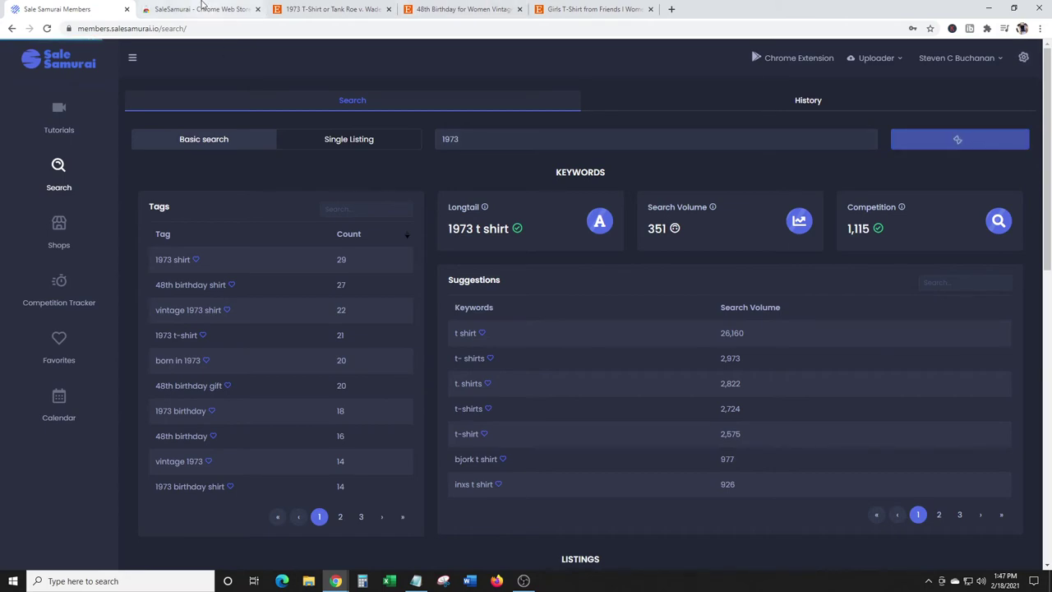
click(461, 9)
click(571, 6)
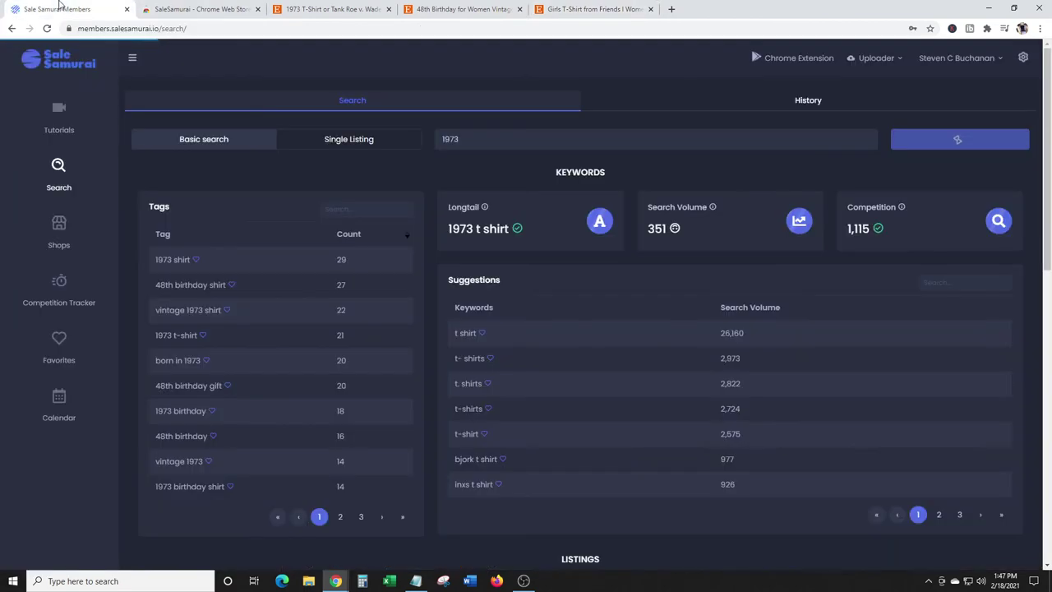
click(62, 9)
- Examine the tags, search volume, competition and listings for the keyword "1973"
scroll(441, 177, down, 7)
scroll(441, 177, up, 7)
scroll(442, 177, down, 2)
scroll(442, 177, down, 7)
scroll(442, 177, up, 3)
scroll(441, 177, down, 1)
scroll(441, 177, up, 4)
scroll(441, 176, up, 2)
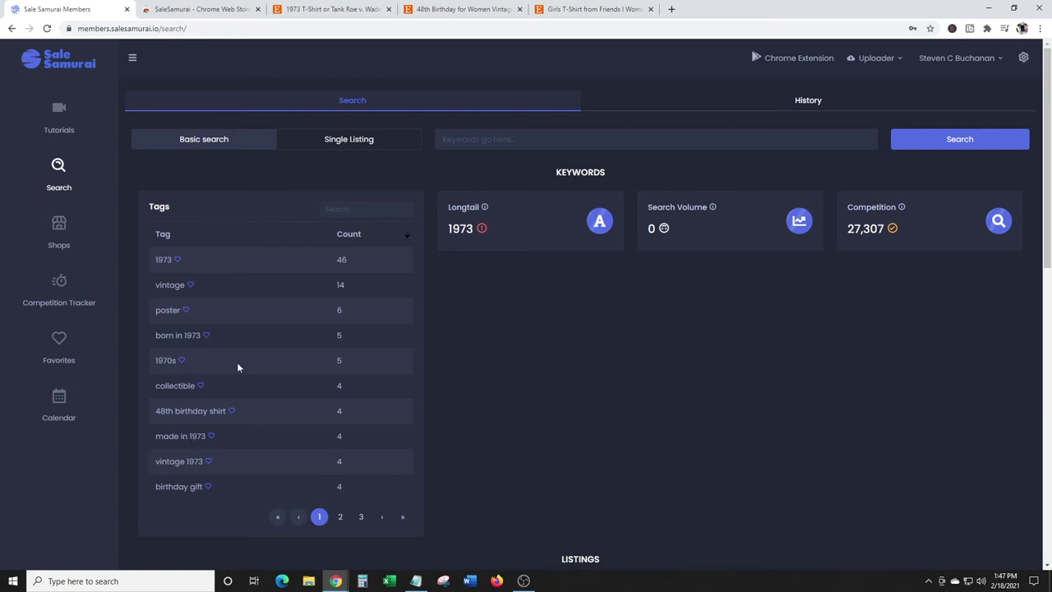
- Run a basic keyword search for "mugs" and close the Chrome Web Store page
click(497, 140)
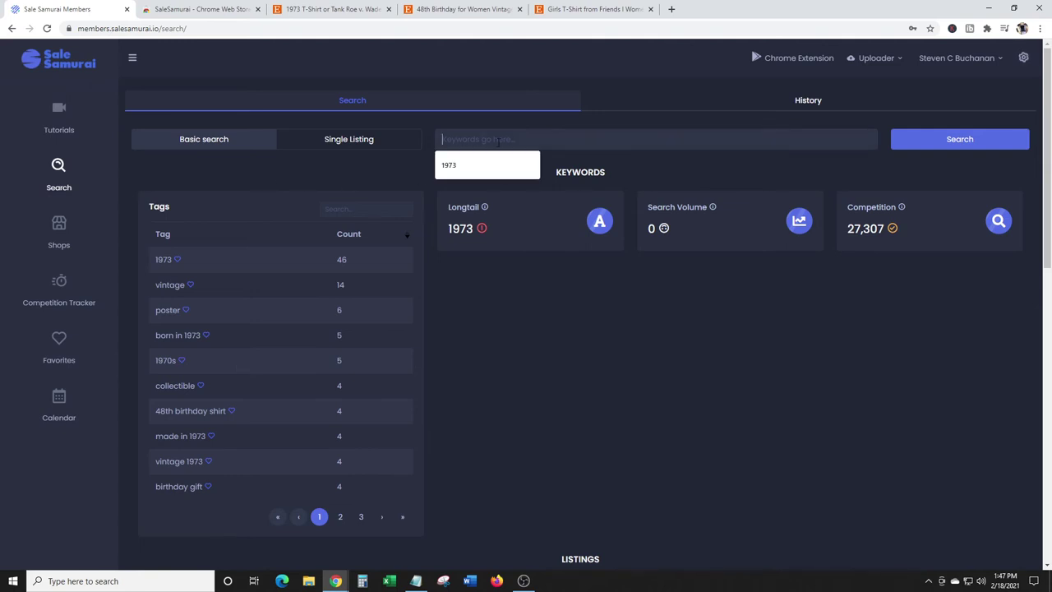
text(mugs)
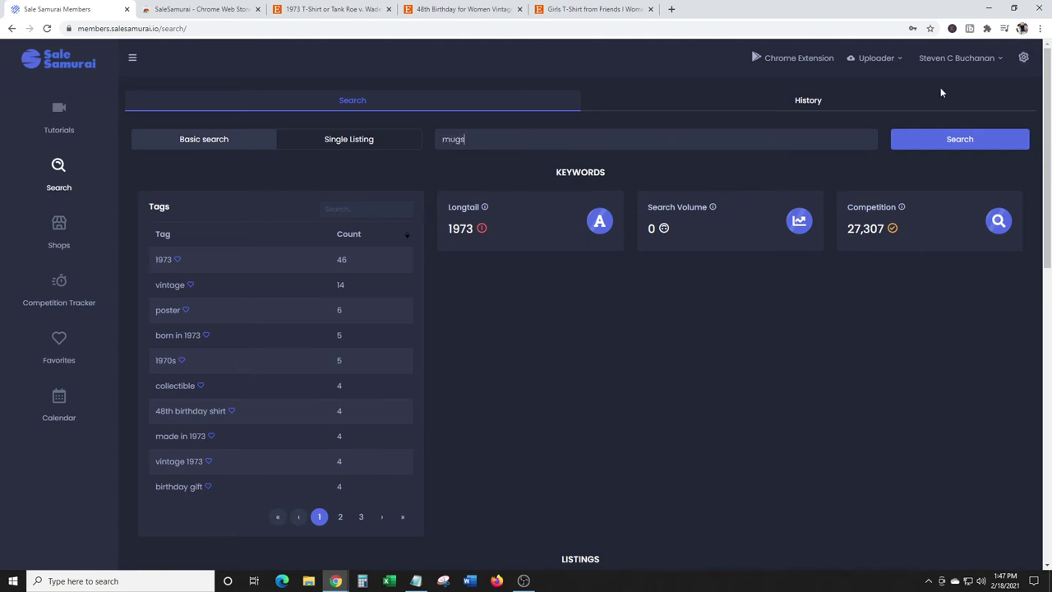
click(966, 141)
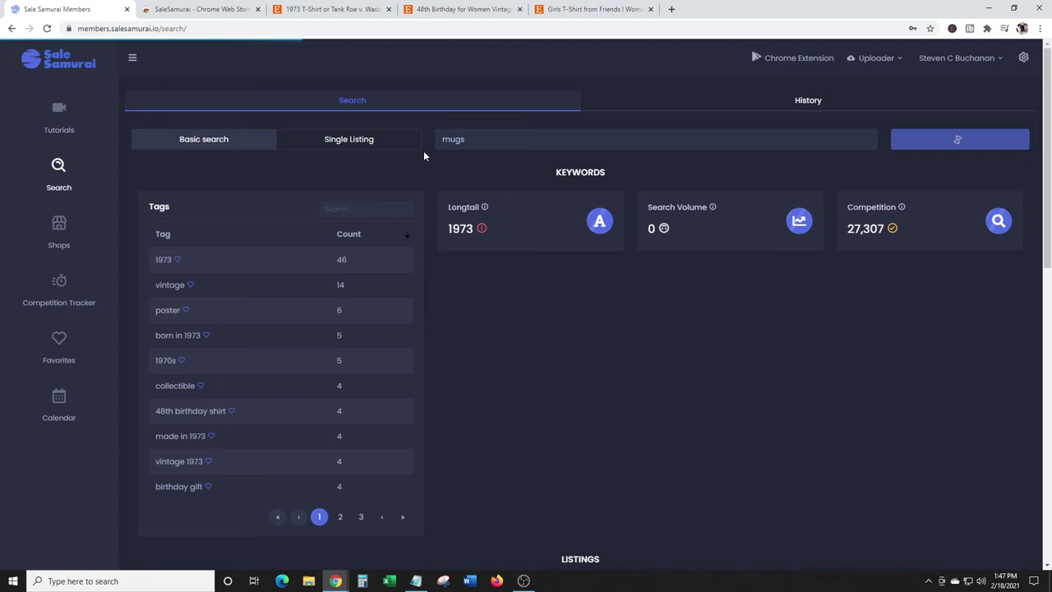
click(257, 9)
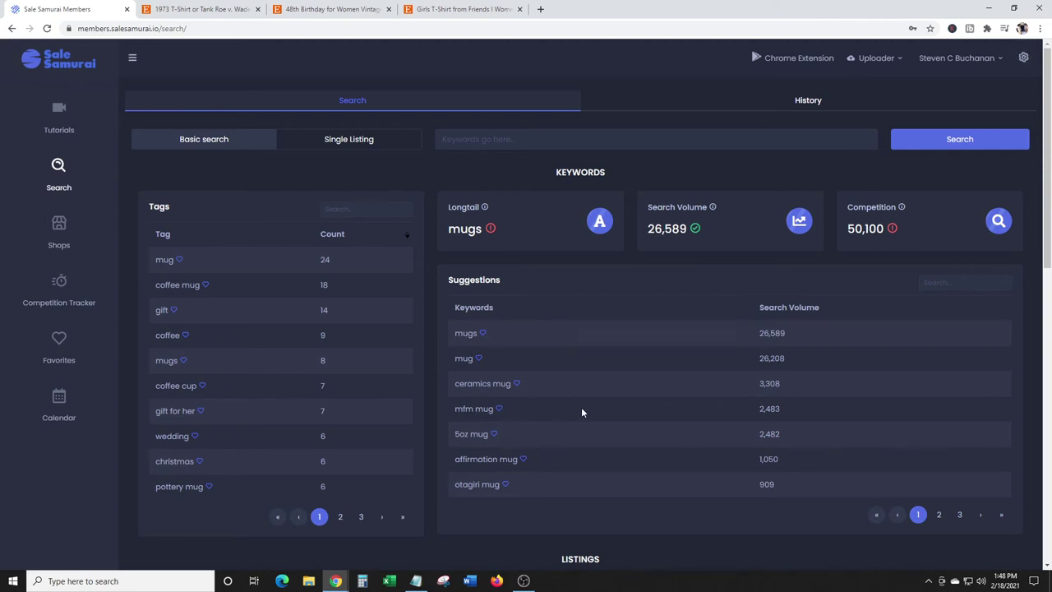
- Examine the tags, search volume, competition, keyword suggestions and listings for "mugs"
scroll(580, 410, down, 1)
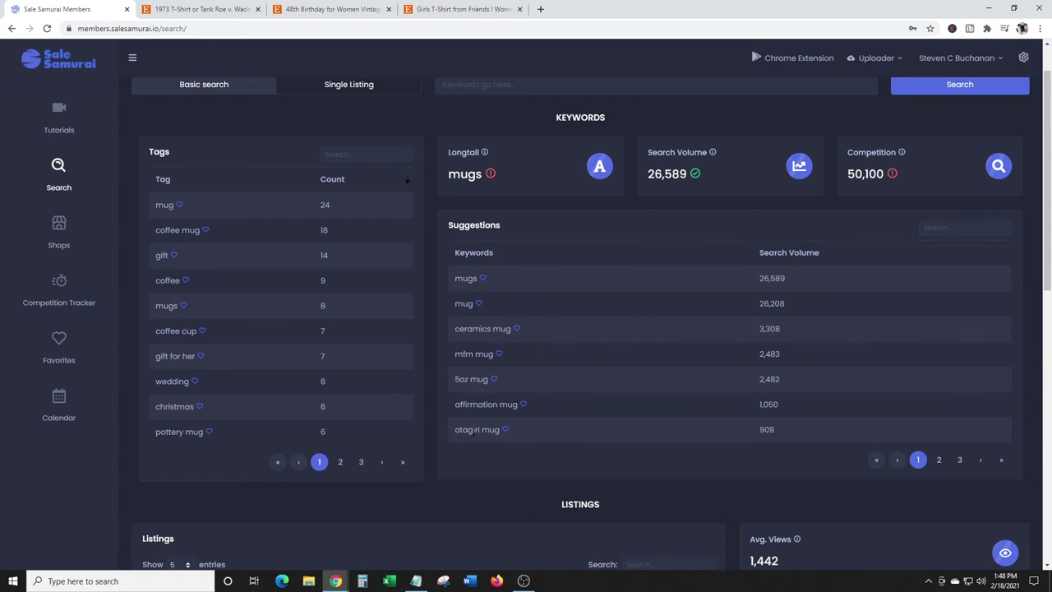
scroll(485, 339, down, 3)
scroll(420, 238, down, 2)
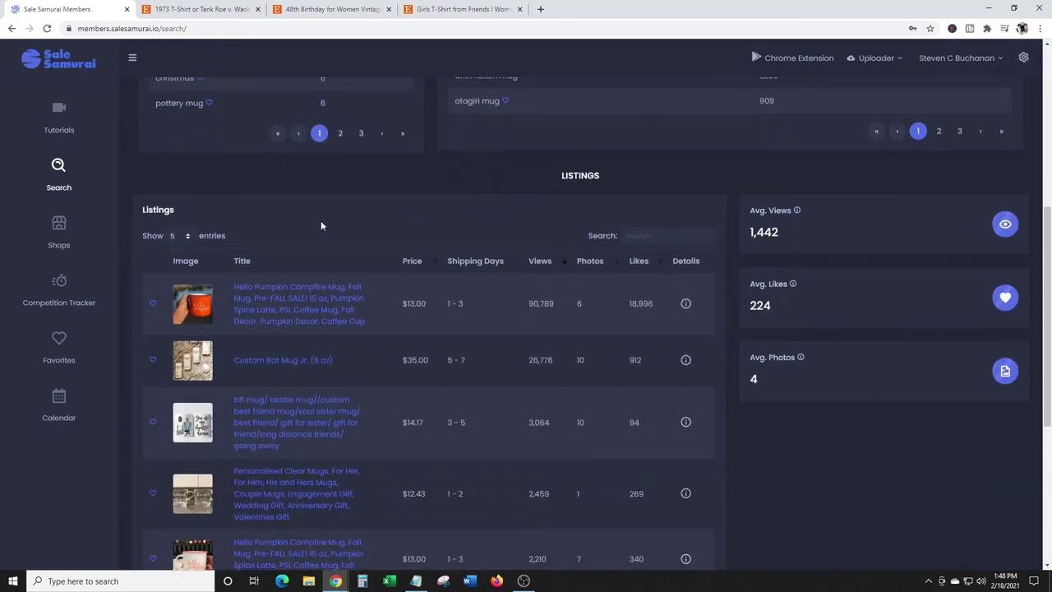
scroll(320, 224, down, 1)
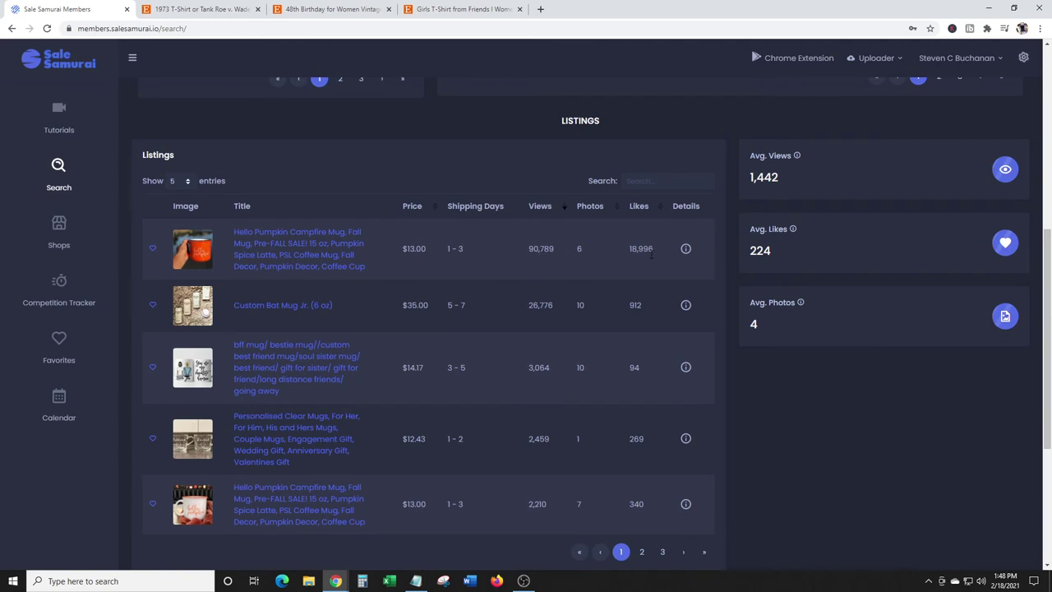
scroll(608, 259, down, 2)
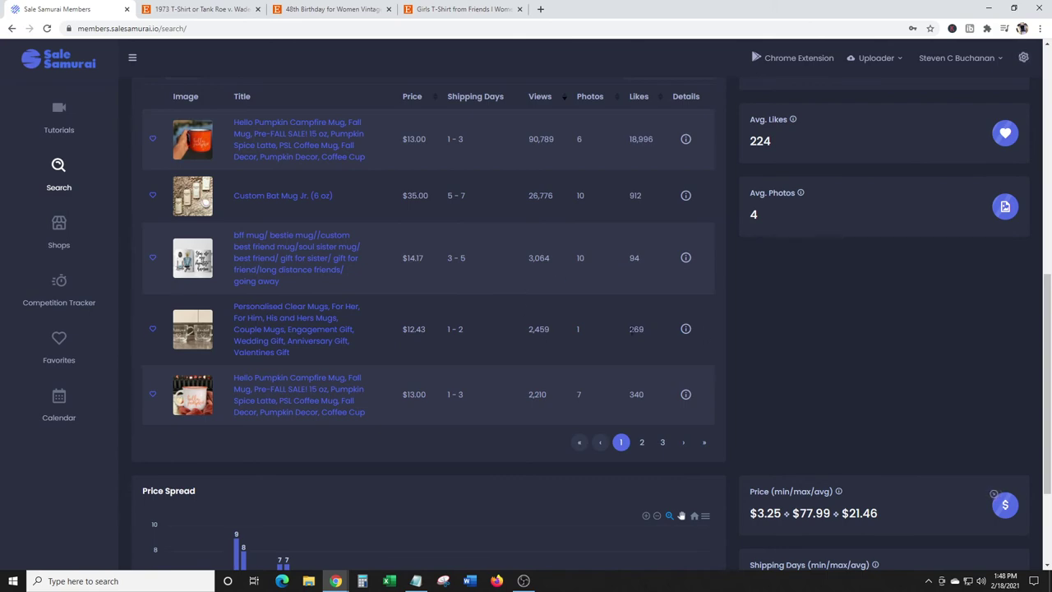
scroll(470, 266, up, 6)
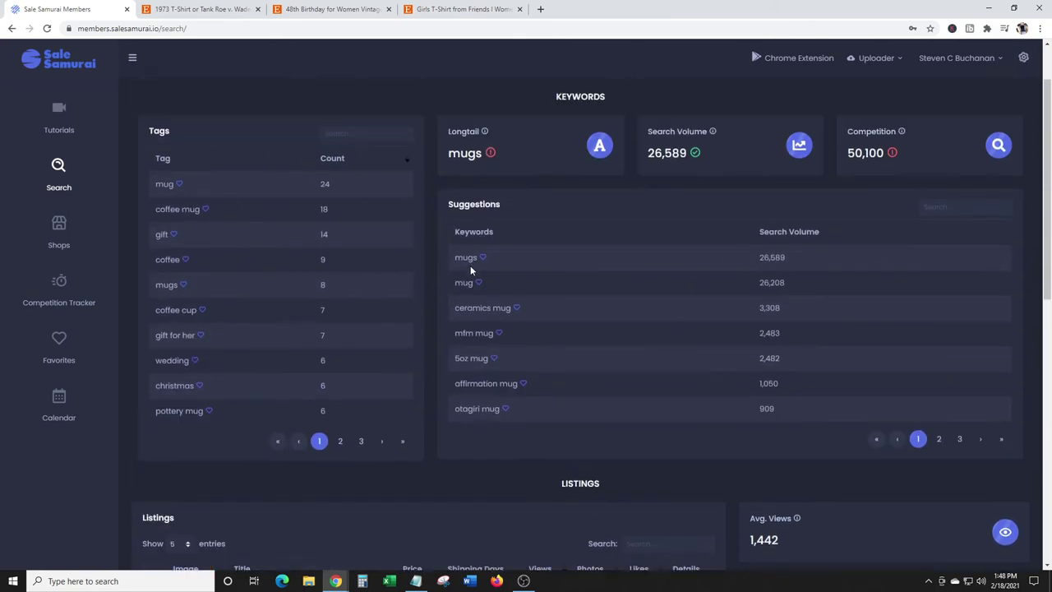
scroll(585, 262, down, 1)
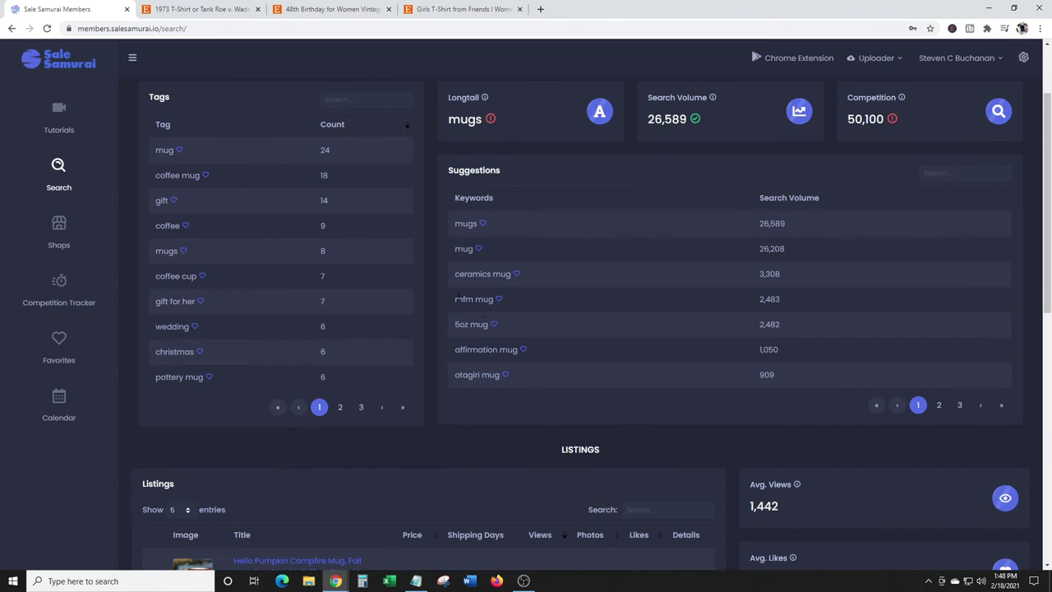
- Copy the suggested keyword "mfm mug" and run a basic search for it
drag(457, 299, 494, 299)
right_click(485, 299)
click(496, 306)
scroll(509, 288, up, 2)
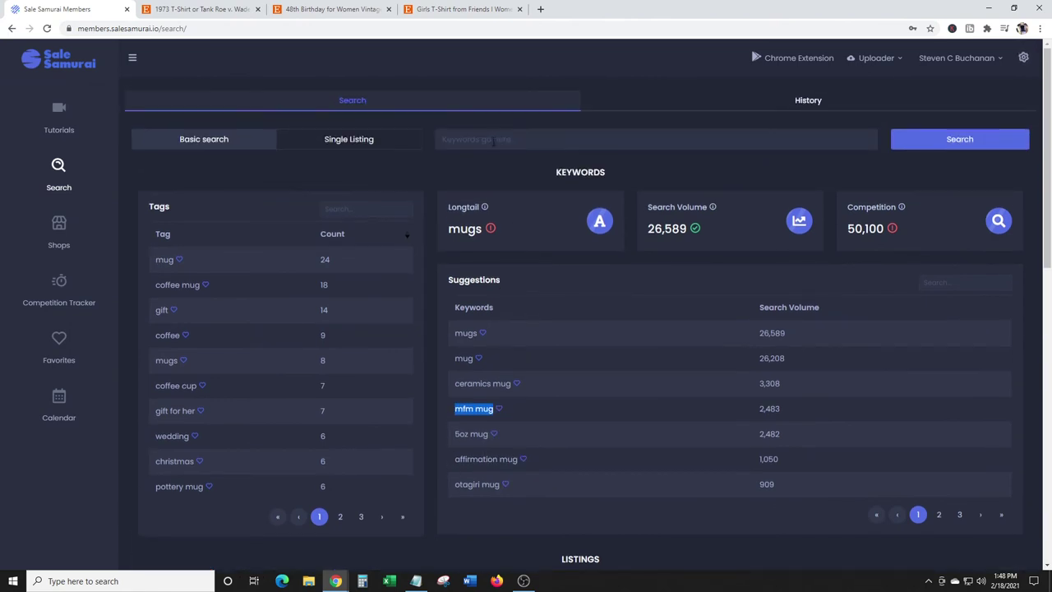
click(493, 141)
key(ctrl+v)
click(966, 144)
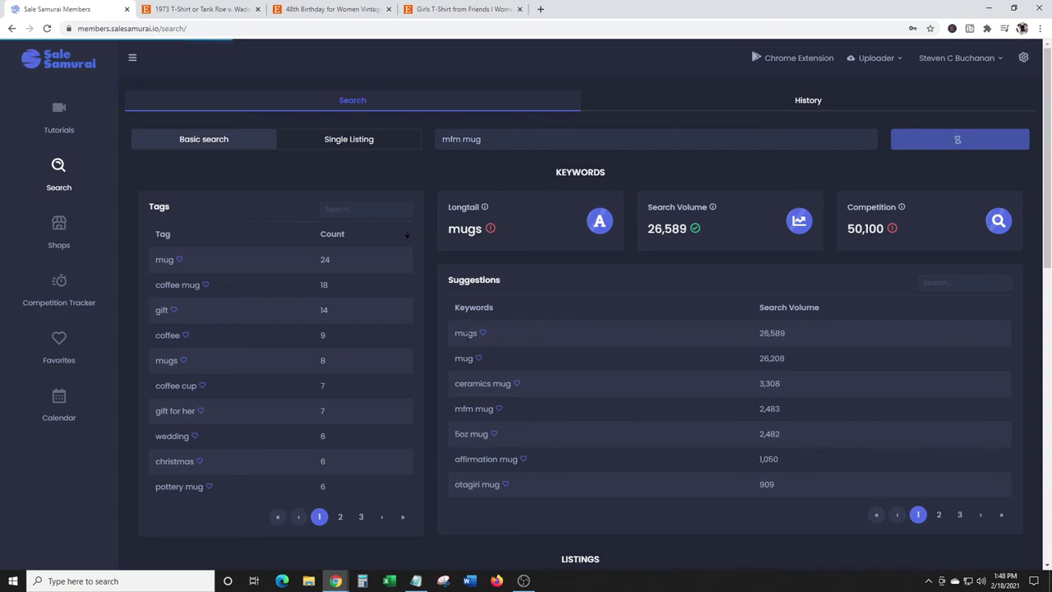
- Review the "mfm mug" results, view the Etsy listing for the "You're in a Cult Call your Dad" mug, and close it
mouse_move(484, 209)
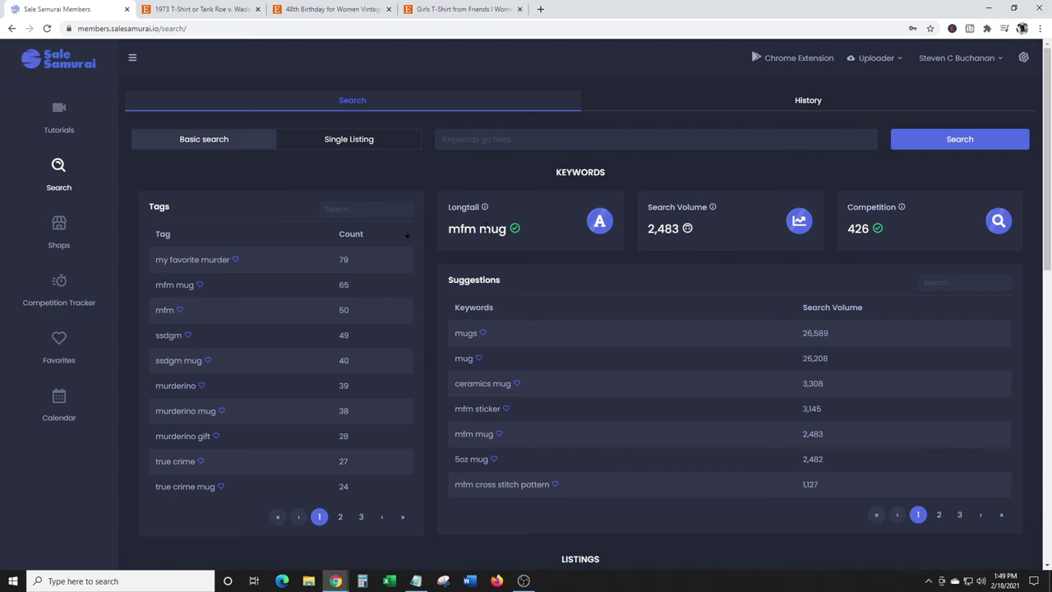
scroll(521, 213, down, 5)
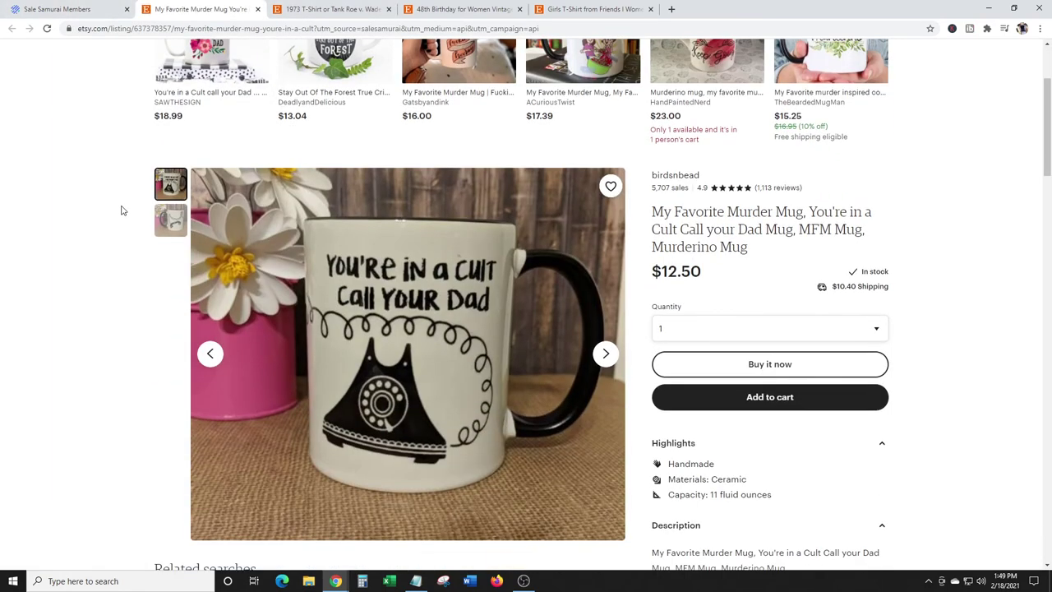
scroll(121, 210, down, 1)
scroll(122, 209, down, 1)
scroll(132, 209, up, 1)
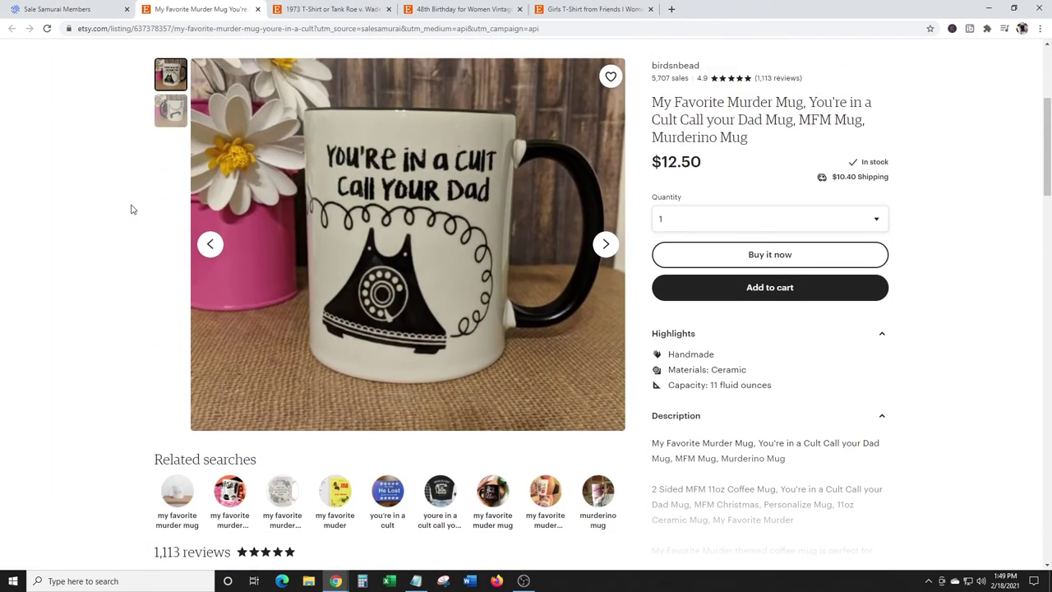
click(258, 9)
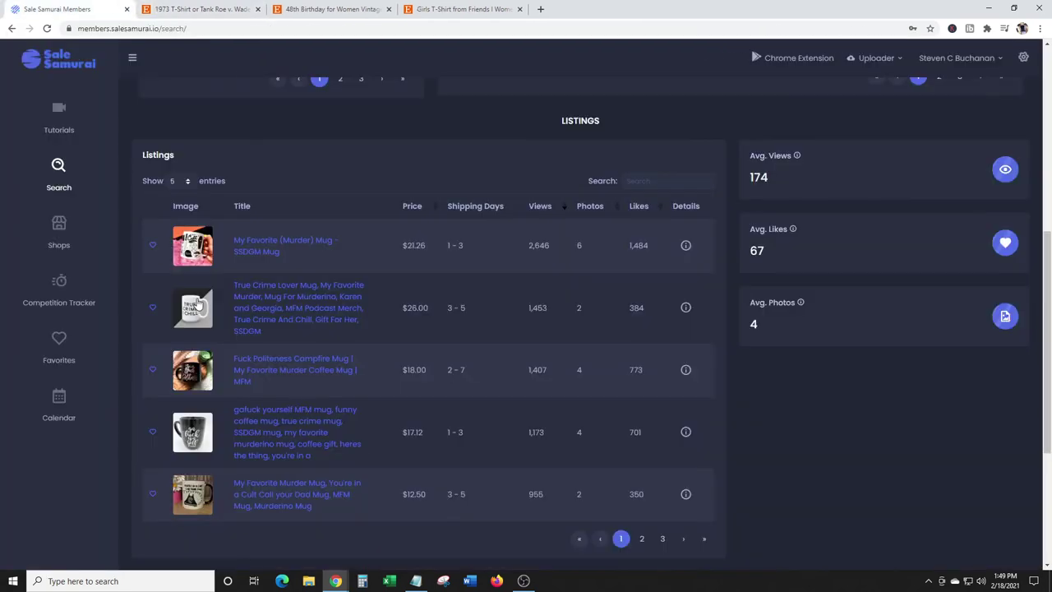
- Open the Etsy listing "My Favorite (Murder) Mug - SSDGM Mug" and look through its product photos
click(282, 249)
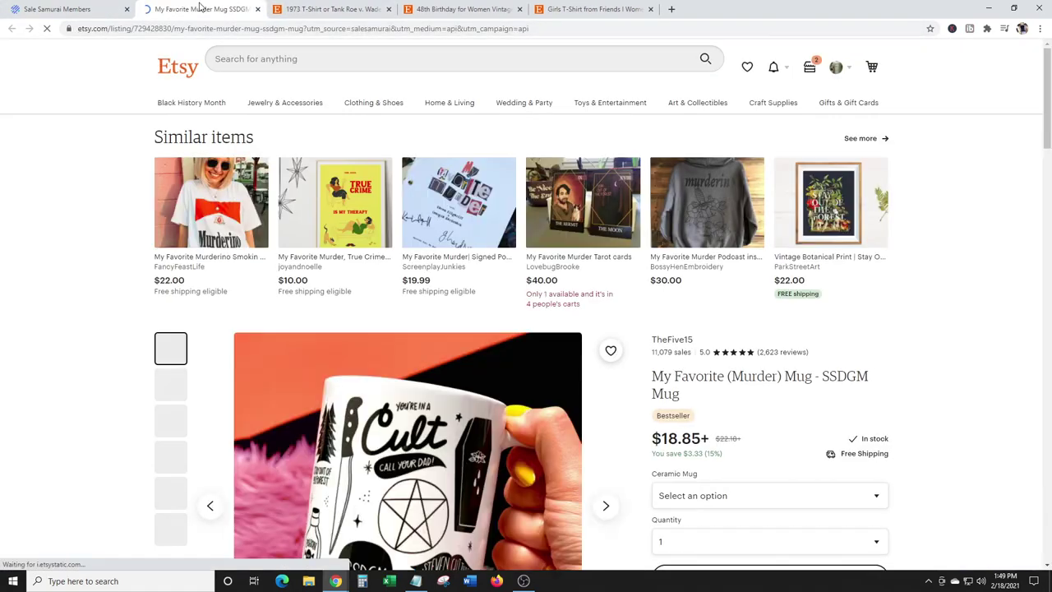
scroll(899, 246, down, 2)
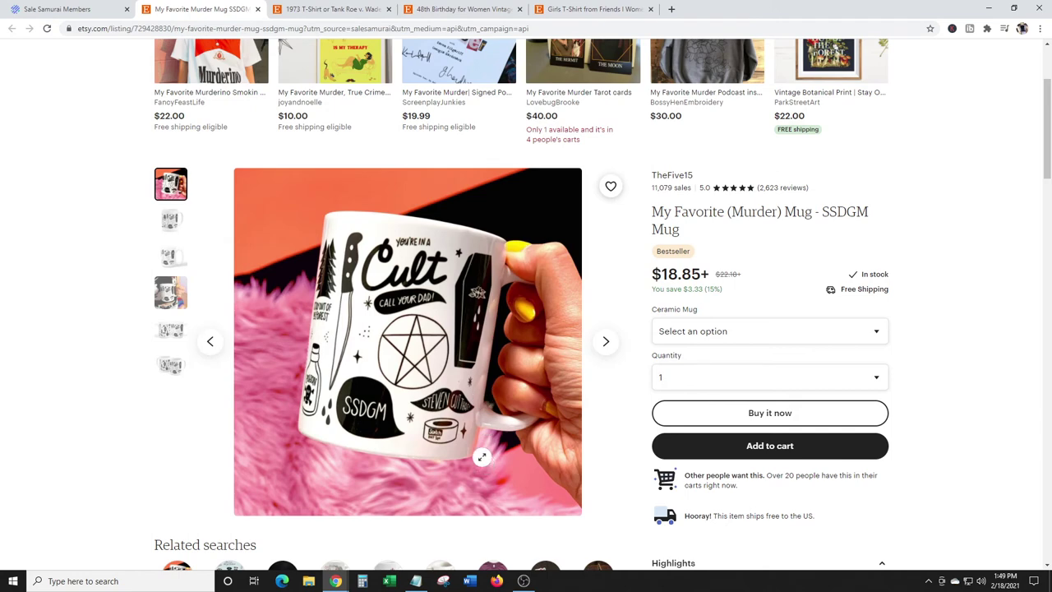
click(170, 221)
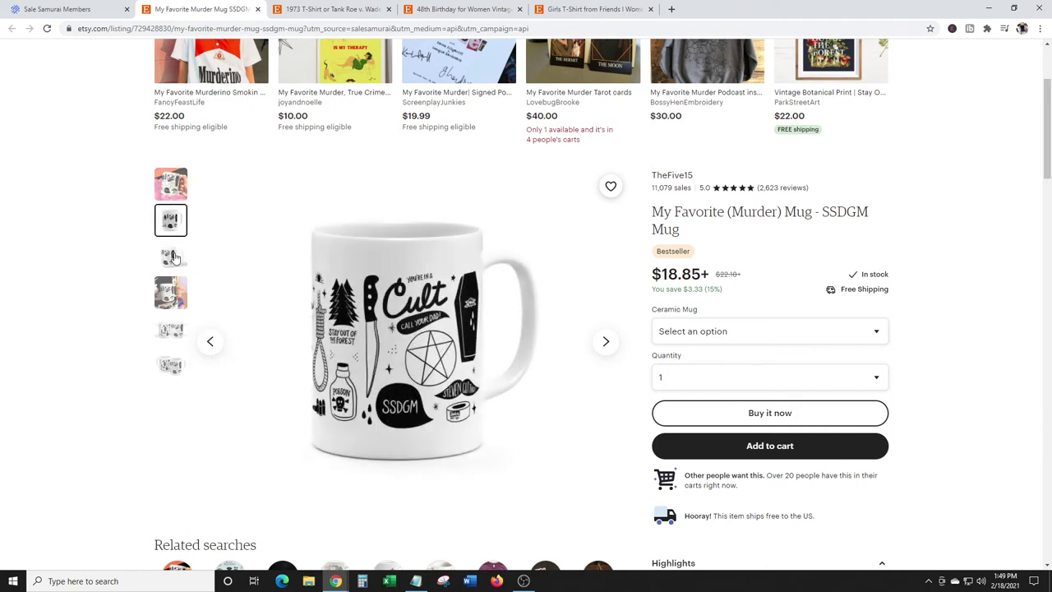
click(173, 257)
click(171, 293)
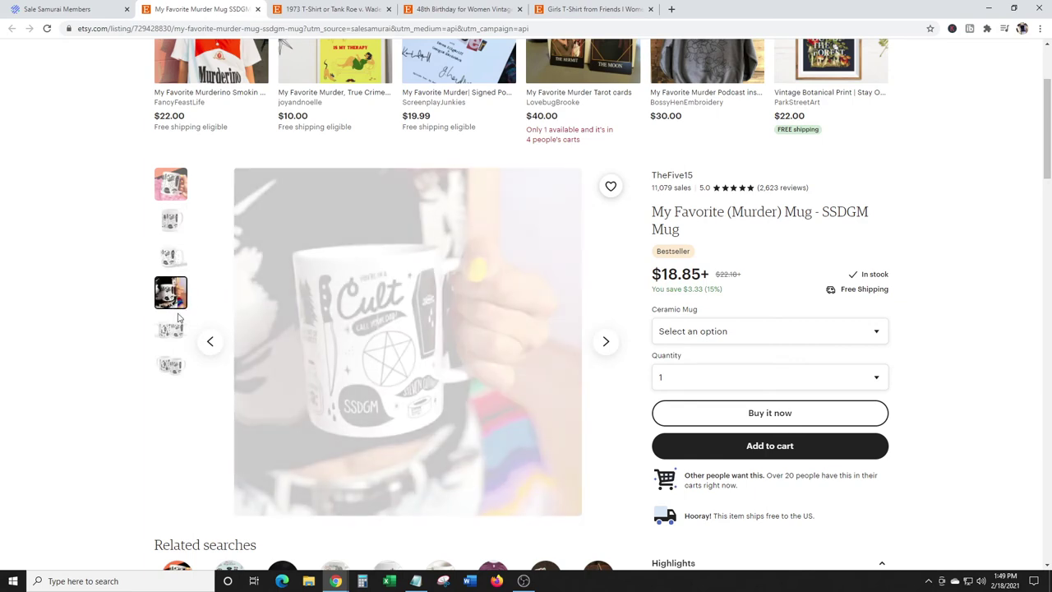
click(171, 331)
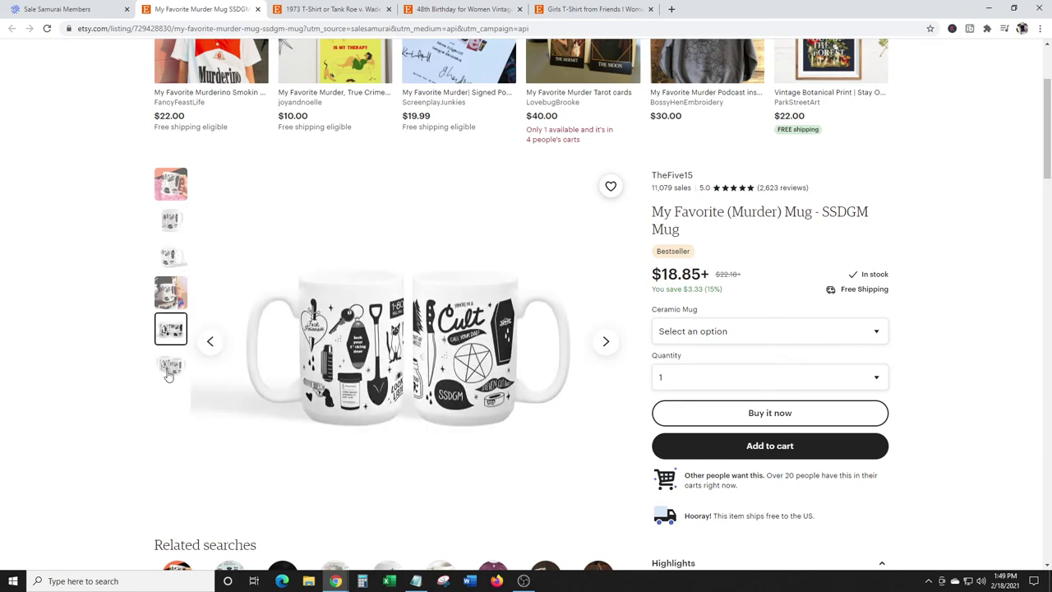
click(171, 364)
scroll(171, 362, down, 2)
scroll(171, 362, up, 2)
click(171, 188)
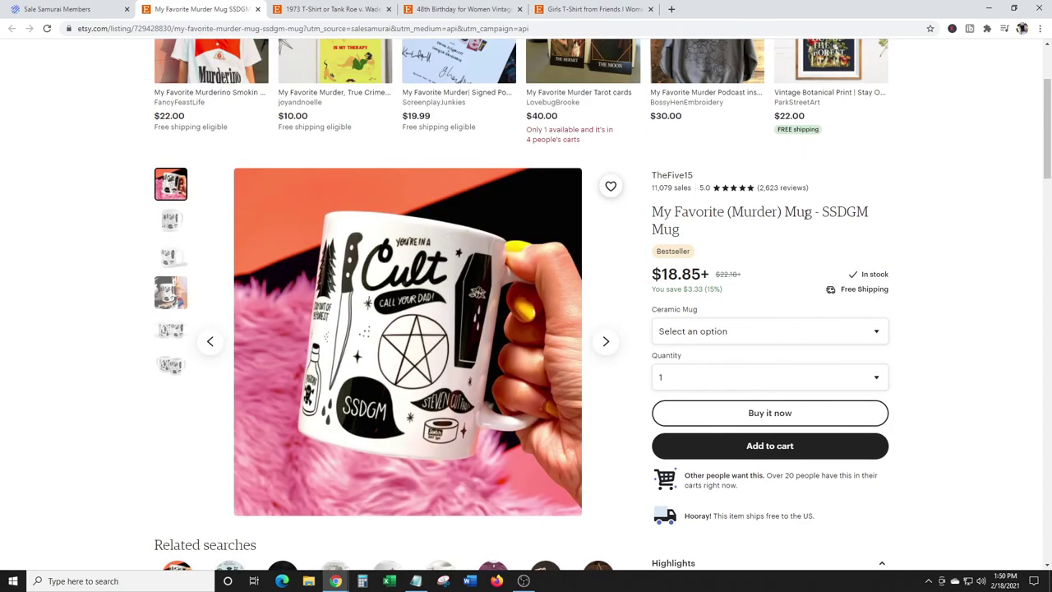
- Return to Sale Samurai and examine the tags, competition, suggestions and listing views for "mfm mug"
click(65, 9)
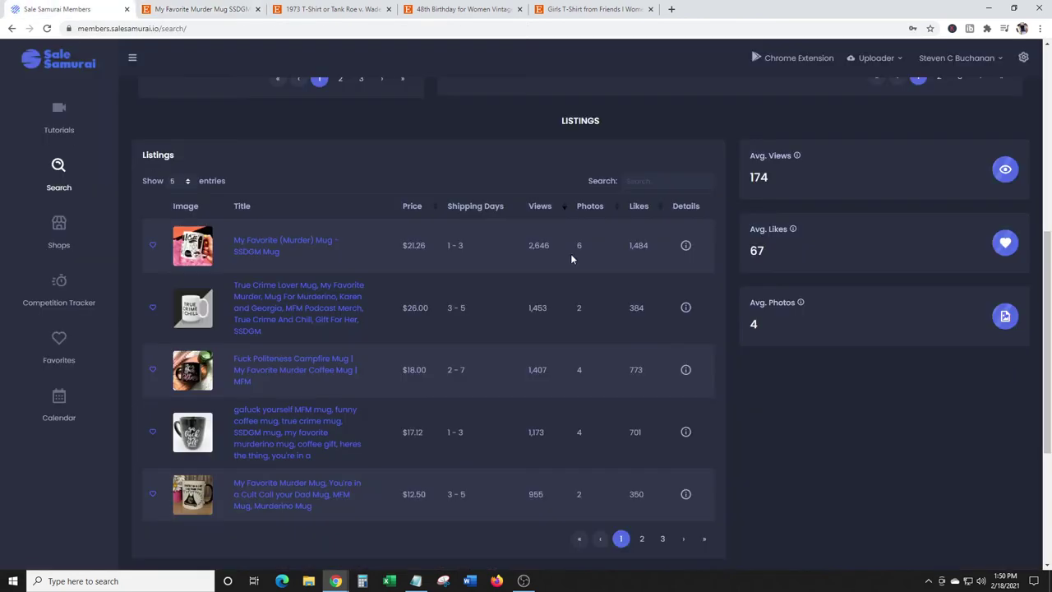
scroll(592, 243, up, 5)
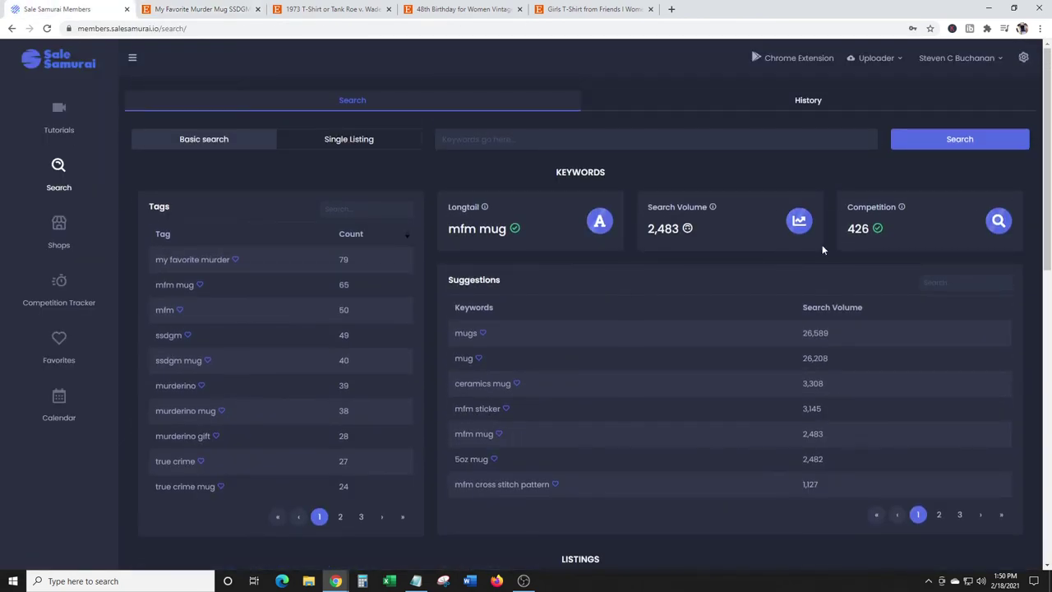
scroll(595, 275, down, 2)
scroll(595, 276, up, 1)
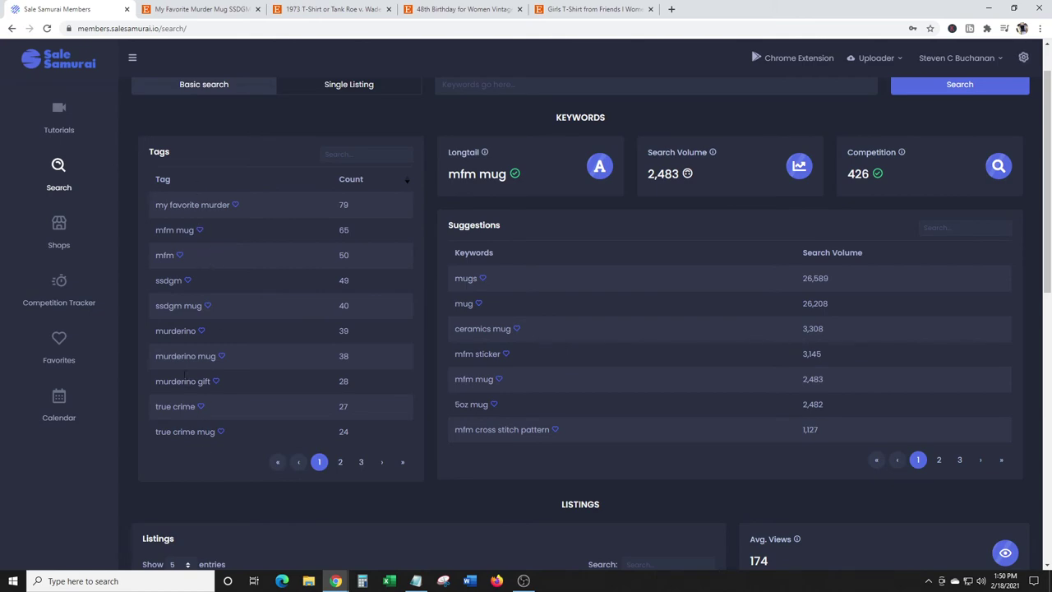
scroll(587, 227, up, 1)
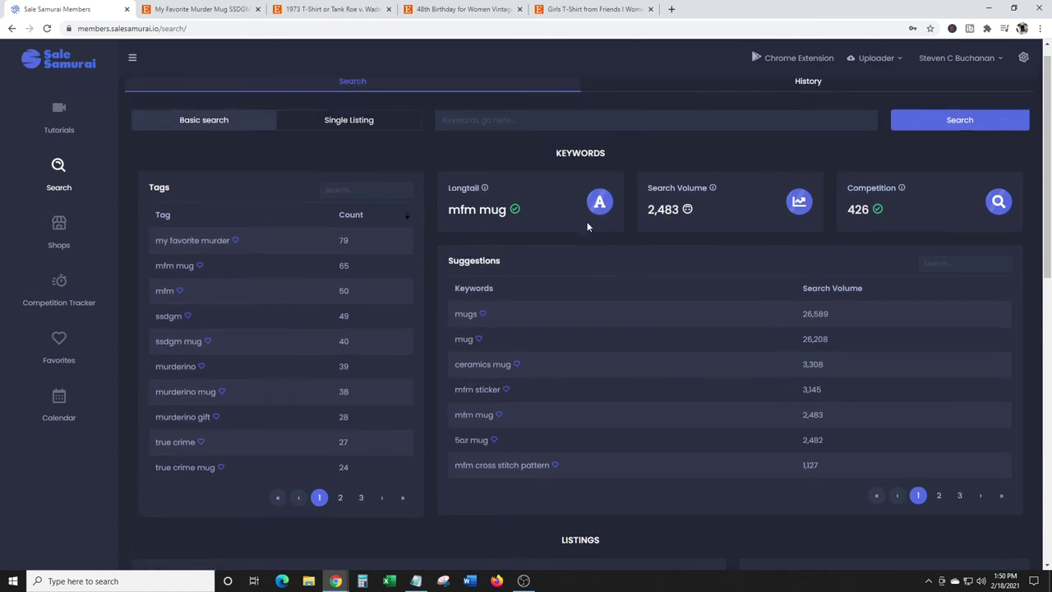
scroll(587, 227, down, 7)
scroll(587, 227, up, 1)
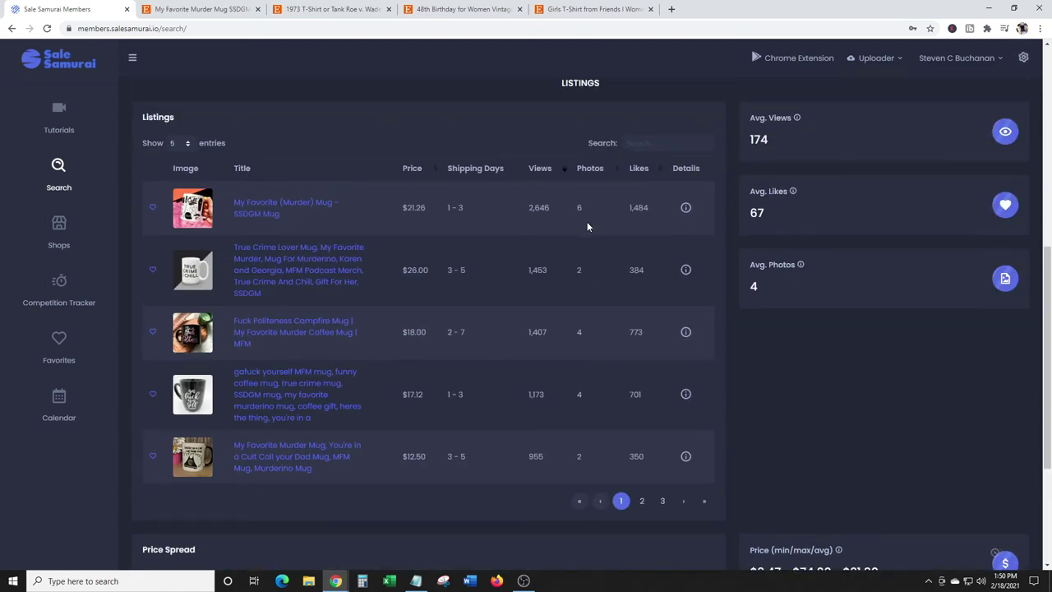
scroll(587, 223, up, 5)
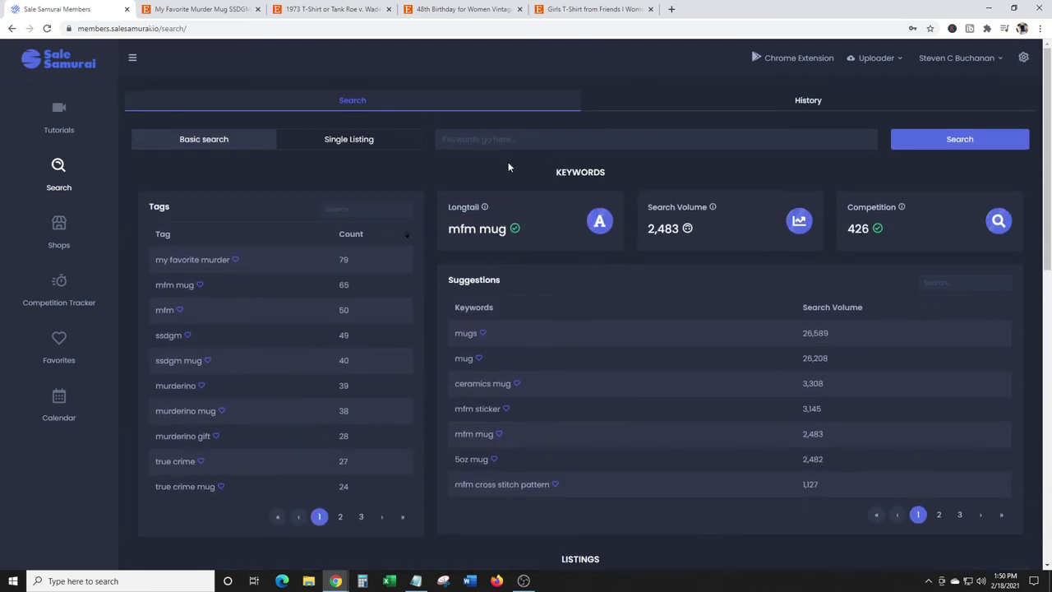
- Run a basic keyword search for "otagirl mug"
click(497, 144)
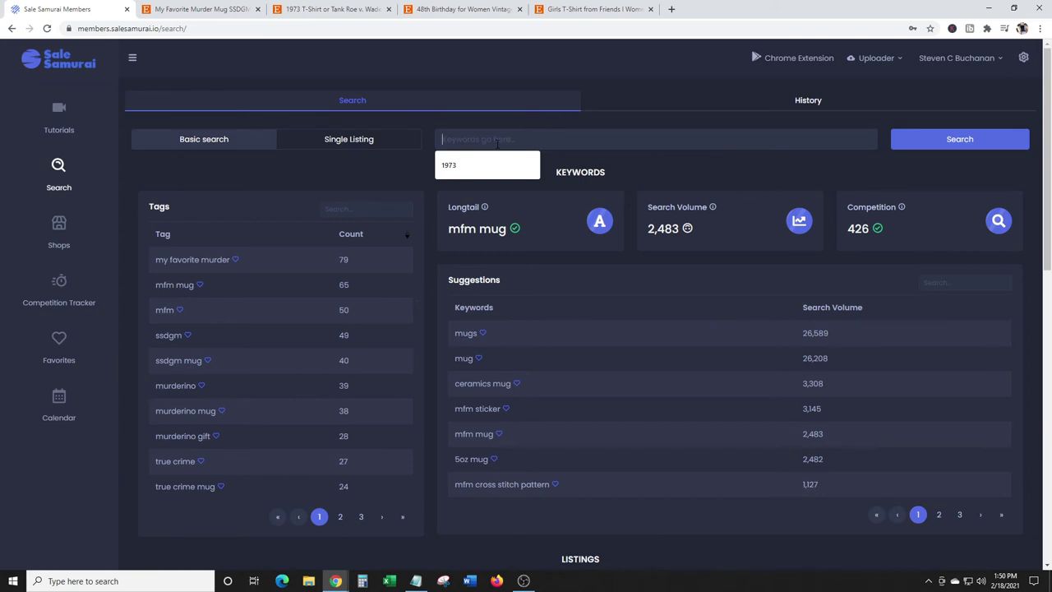
text(otagirl mug)
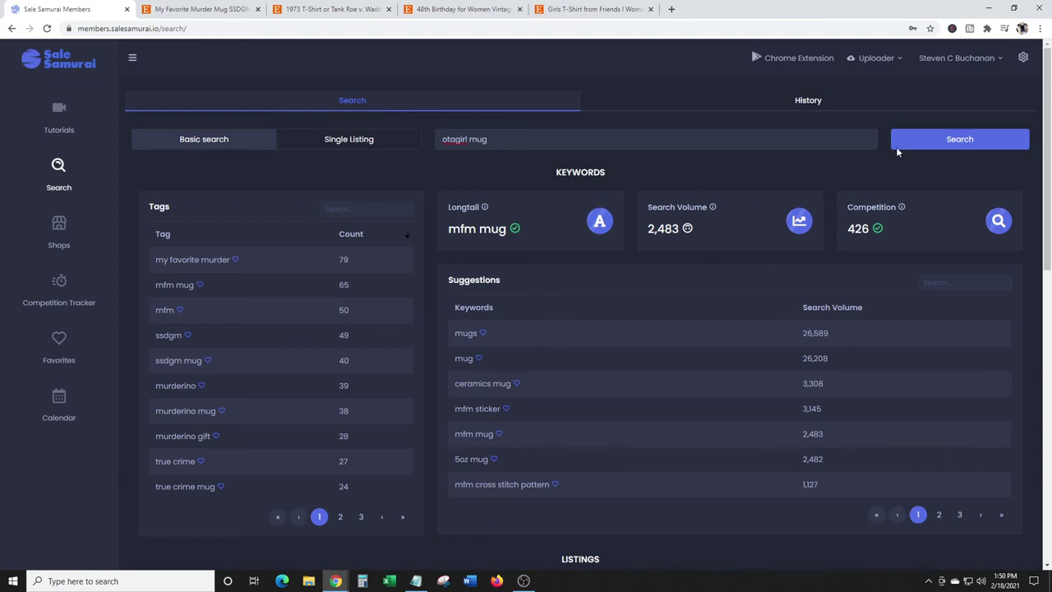
click(951, 138)
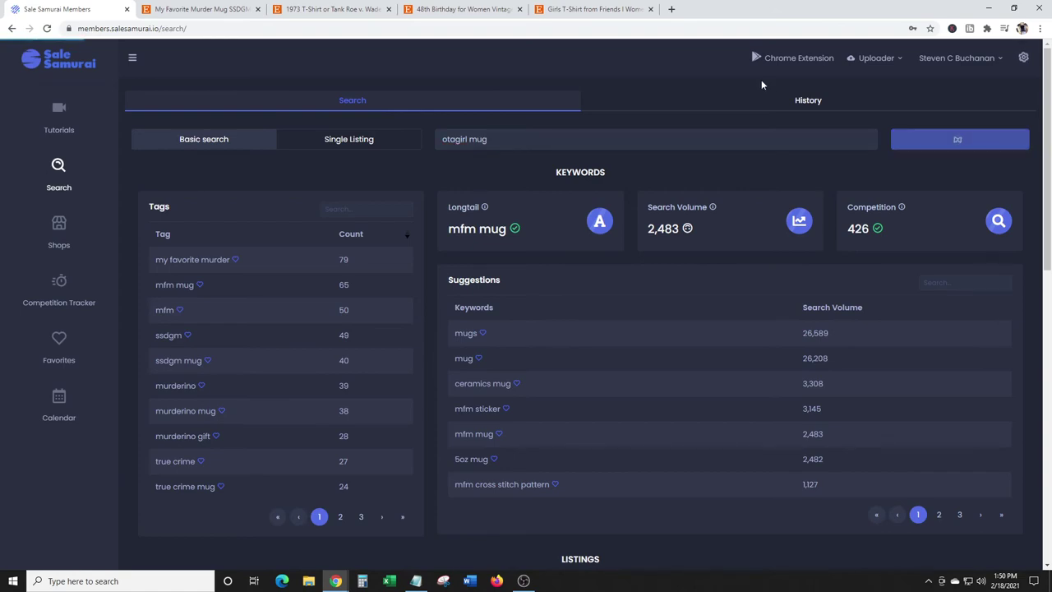
- Close all the open Etsy listing pages, leaving only the Sale Samurai search open
click(238, 8)
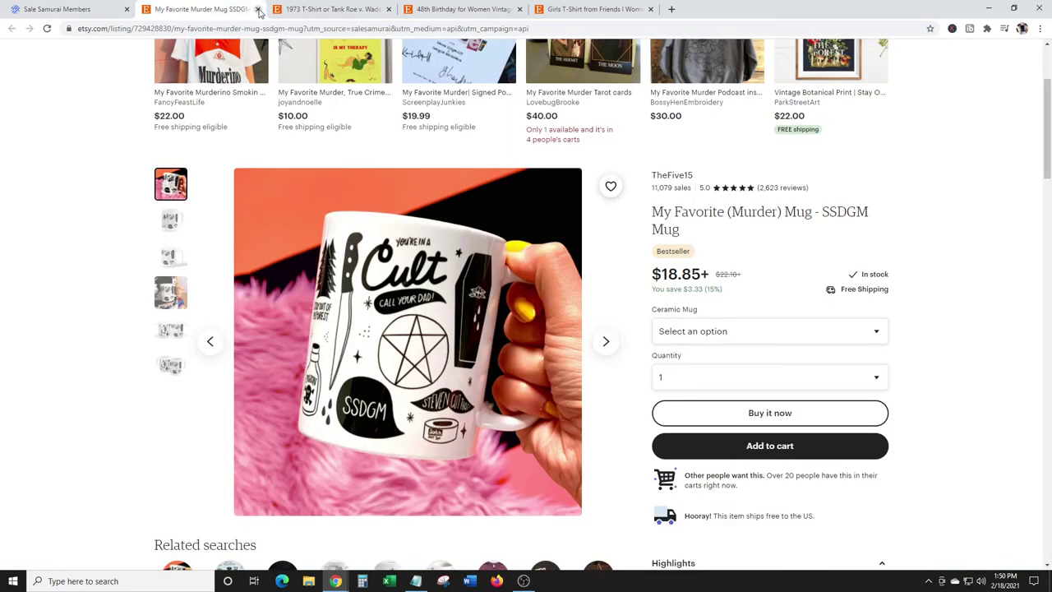
click(258, 9)
click(238, 8)
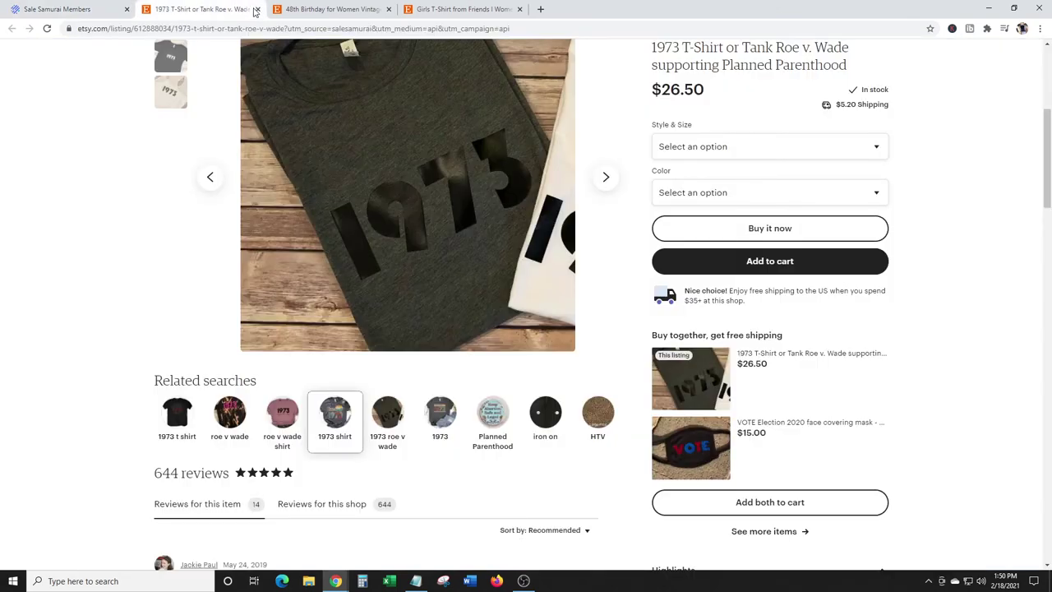
click(258, 9)
click(257, 9)
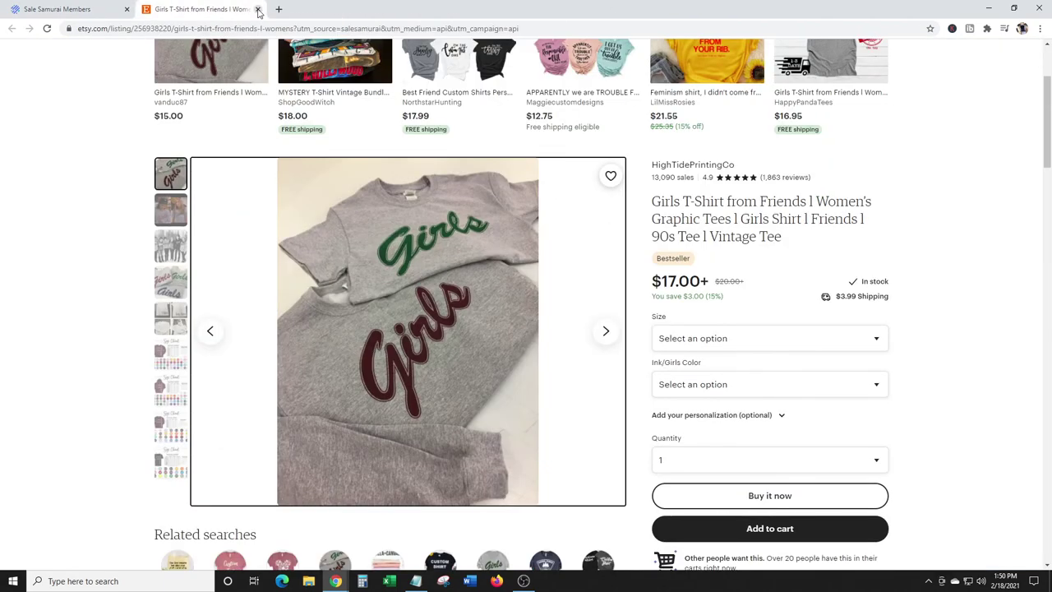
click(257, 9)
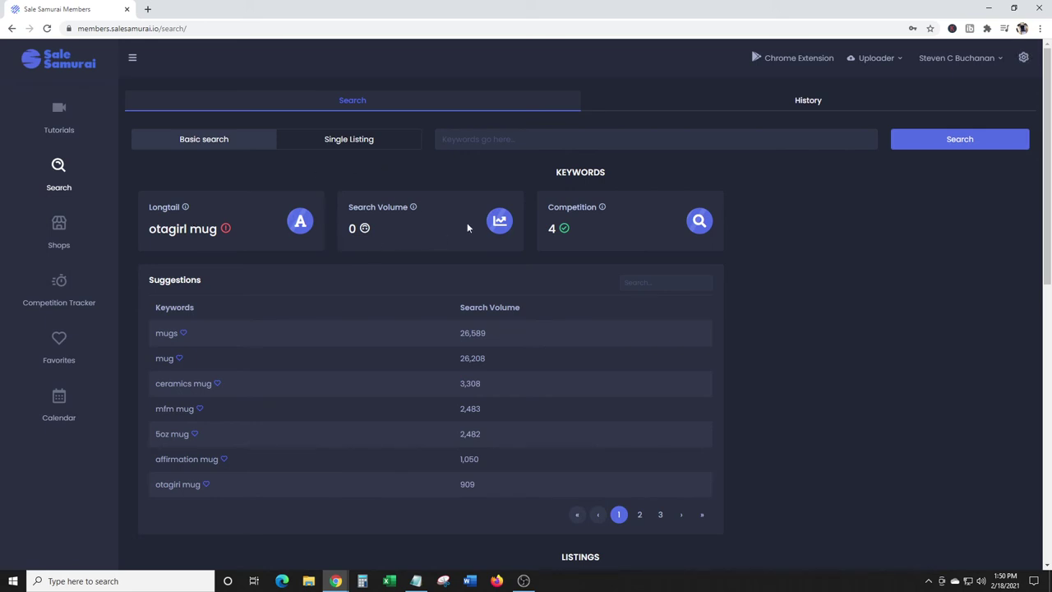
- Run a basic keyword search for "otagiri mug", using the spelling copied from the suggestions list
scroll(329, 263, down, 1)
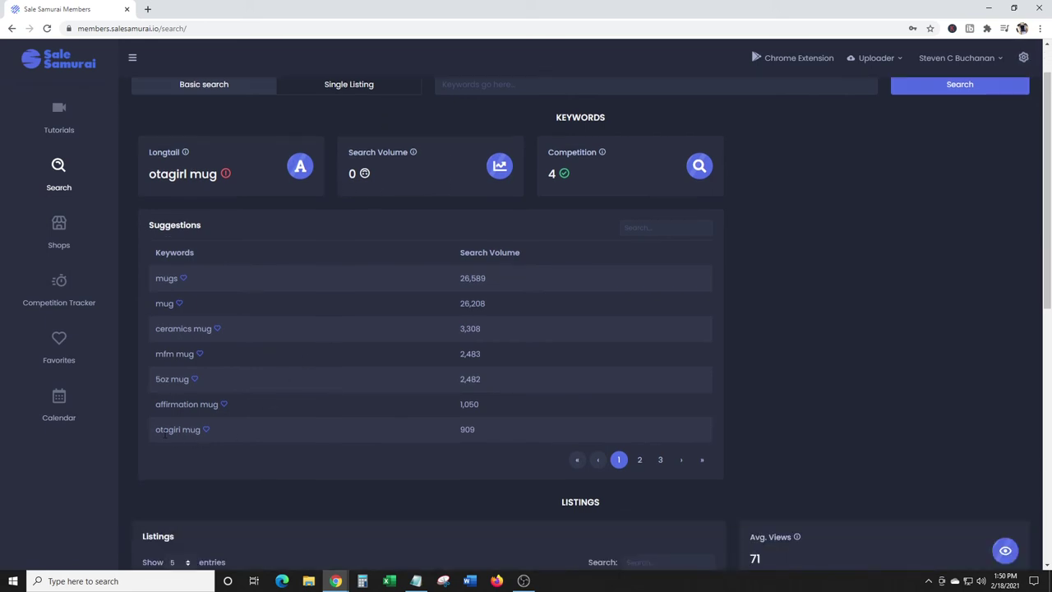
drag(156, 429, 202, 430)
right_click(180, 431)
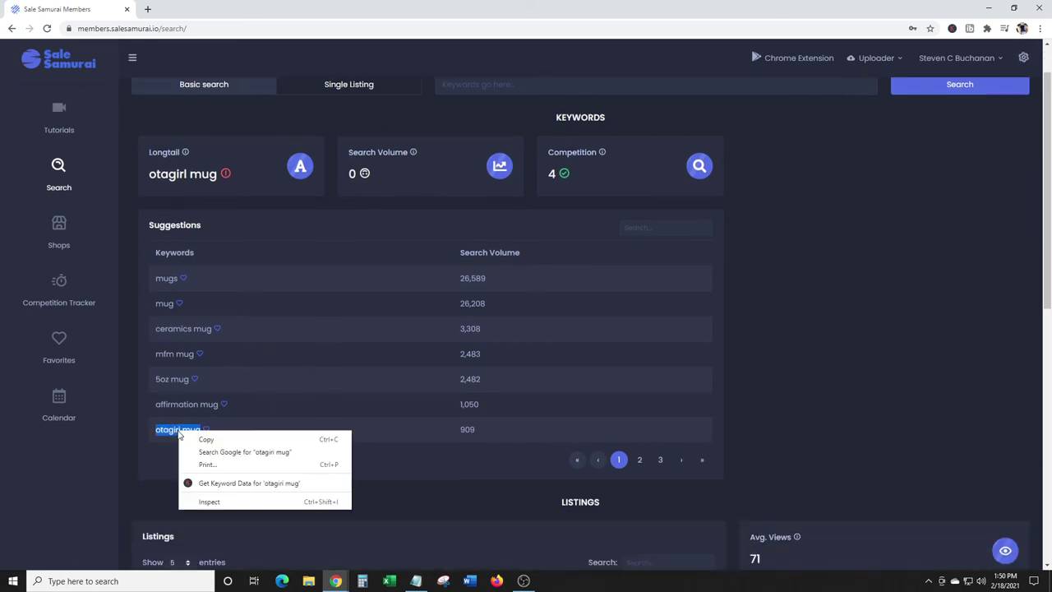
click(205, 441)
scroll(329, 388, up, 1)
click(489, 139)
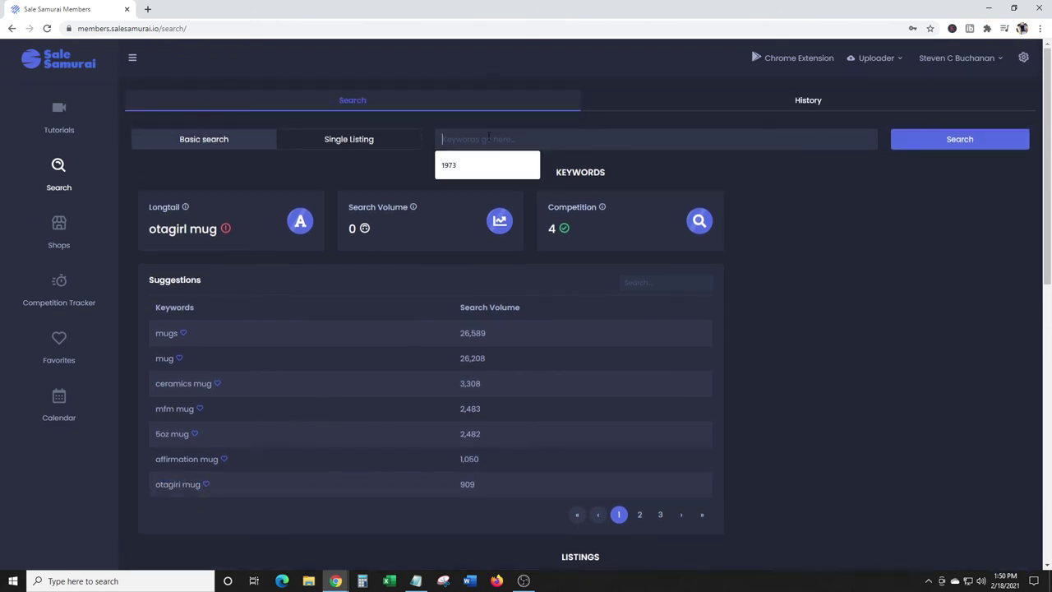
key(ctrl+v)
click(958, 139)
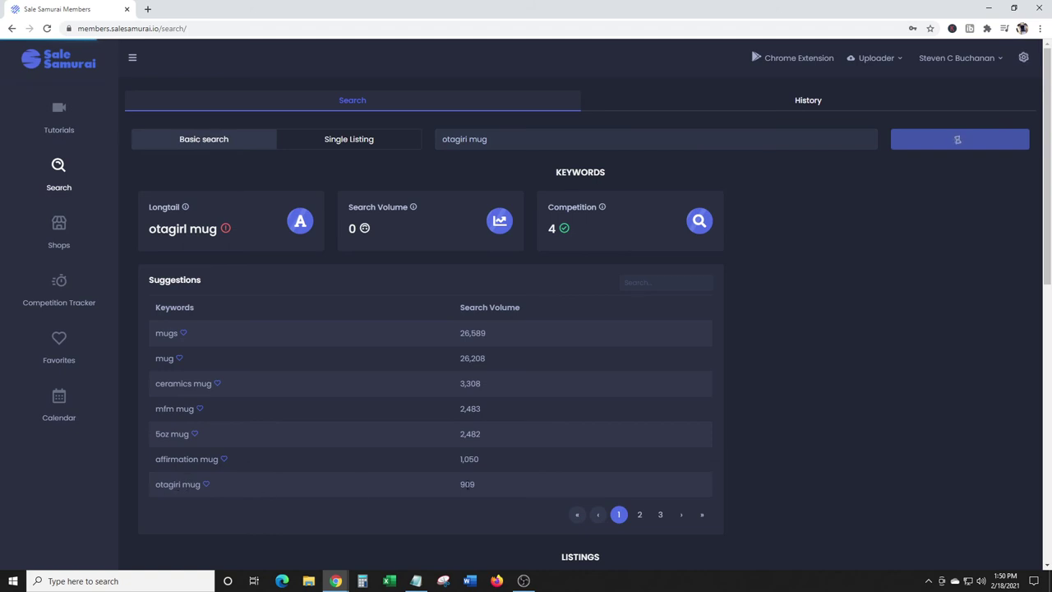
- Look over the suggestions and listings of the previous mug search while the new one loads
scroll(748, 346, down, 3)
scroll(756, 331, up, 1)
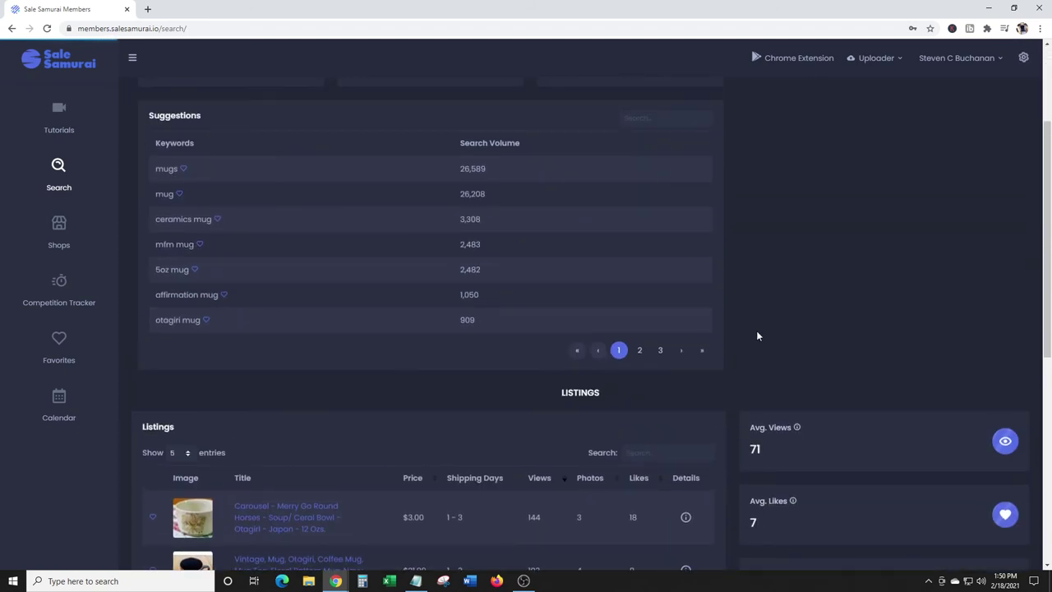
scroll(737, 305, down, 4)
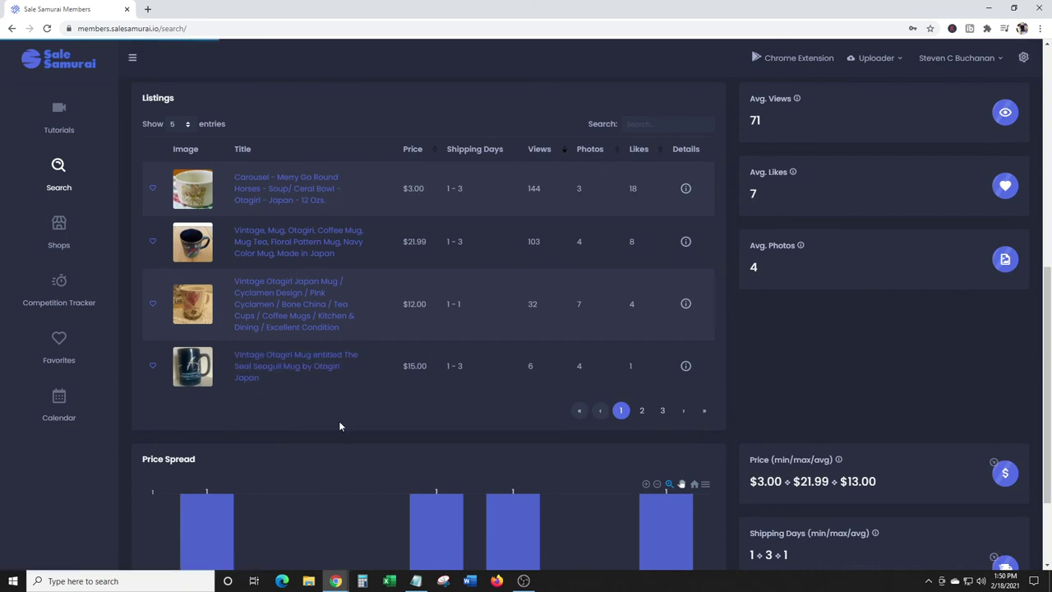
scroll(312, 305, up, 2)
scroll(312, 305, up, 3)
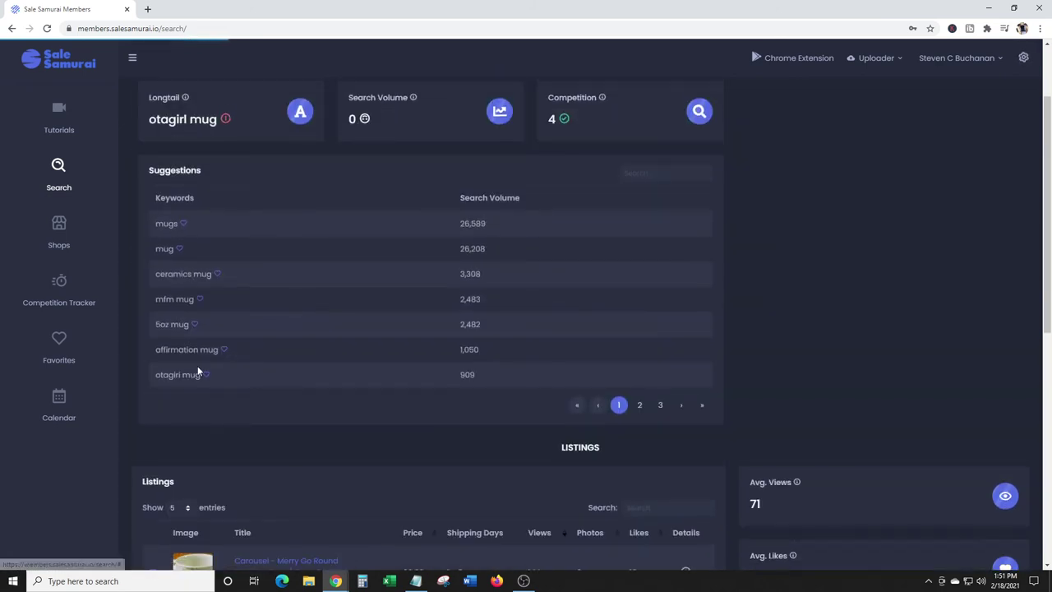
scroll(540, 390, up, 2)
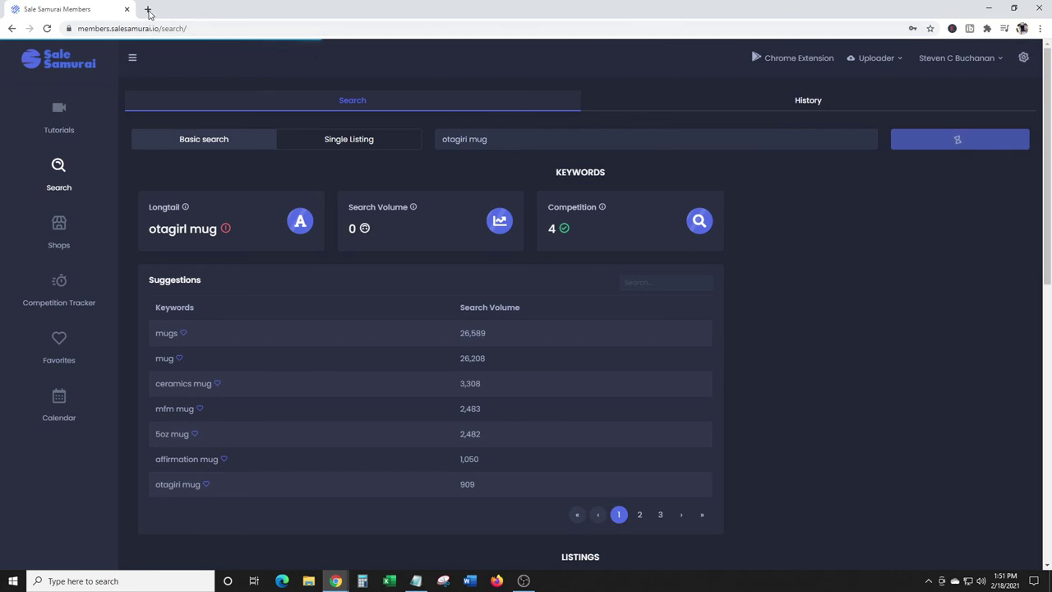
- Open the Etsy listing "Vintage Mugs, Pilot Gifts, Vintage Airplanes" from the "otagiri mug" results and look through its product photos
scroll(421, 205, down, 5)
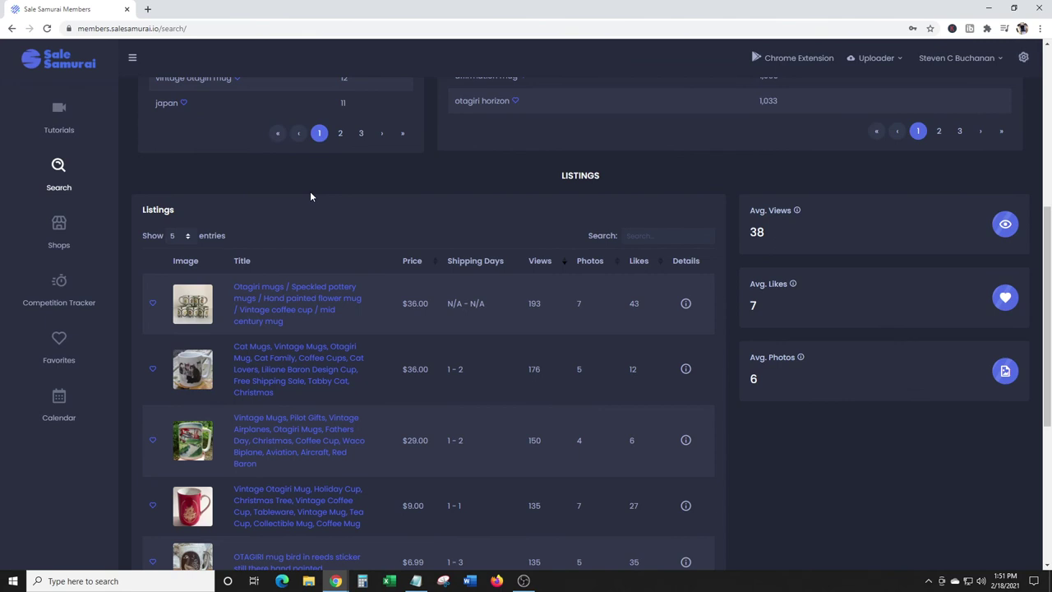
scroll(326, 185, down, 1)
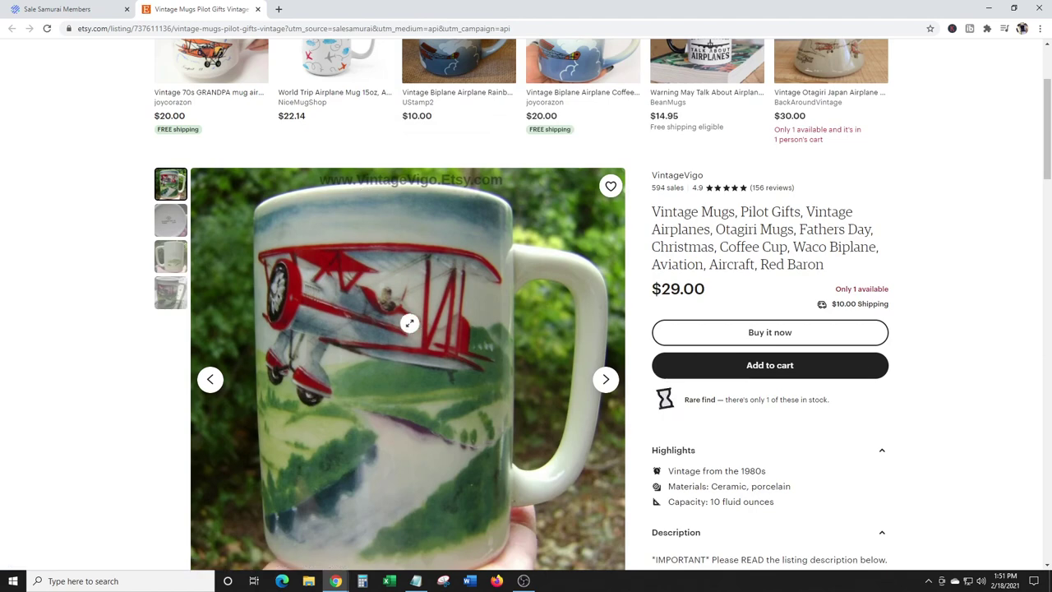
scroll(397, 313, down, 2)
click(606, 271)
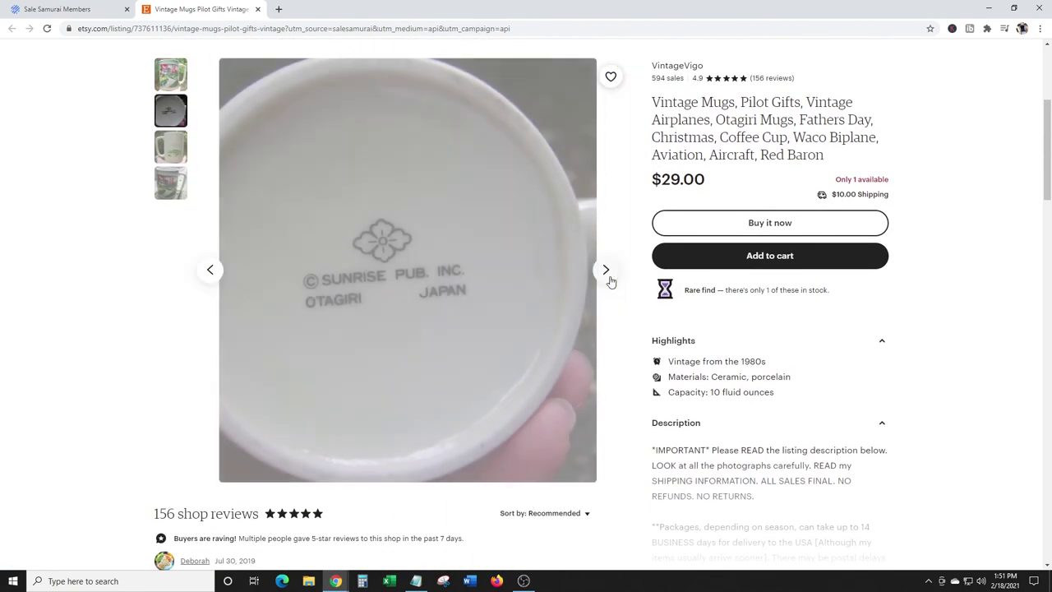
click(615, 276)
click(617, 277)
- Return to Sale Samurai and run a basic keyword search for the suggested keyword "affirmation mug"
click(82, 9)
scroll(342, 332, down, 2)
scroll(337, 323, up, 7)
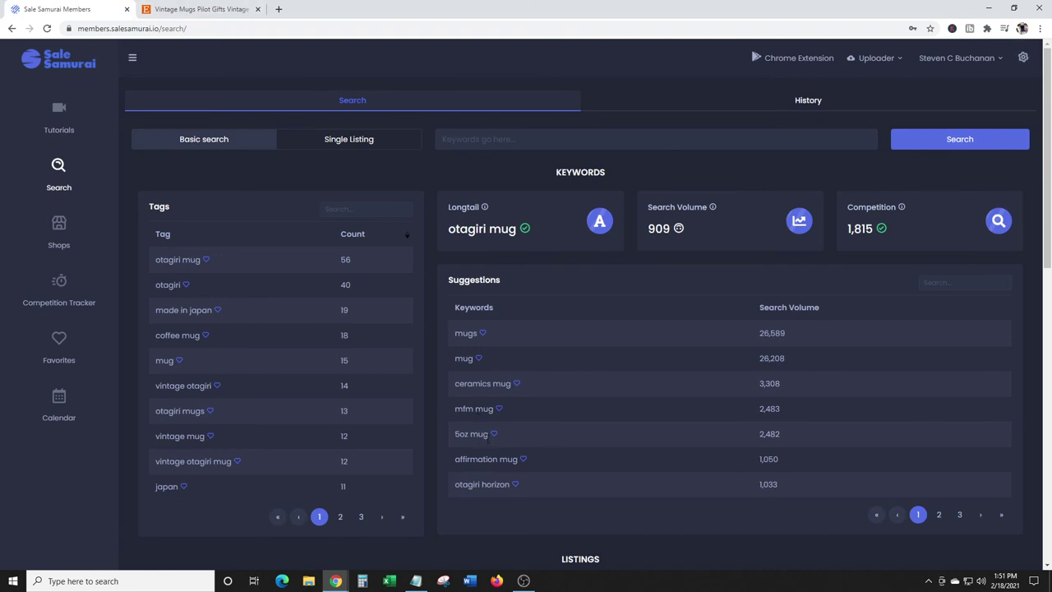
scroll(537, 447, down, 1)
drag(454, 405, 520, 405)
right_click(501, 404)
click(518, 412)
scroll(444, 341, up, 1)
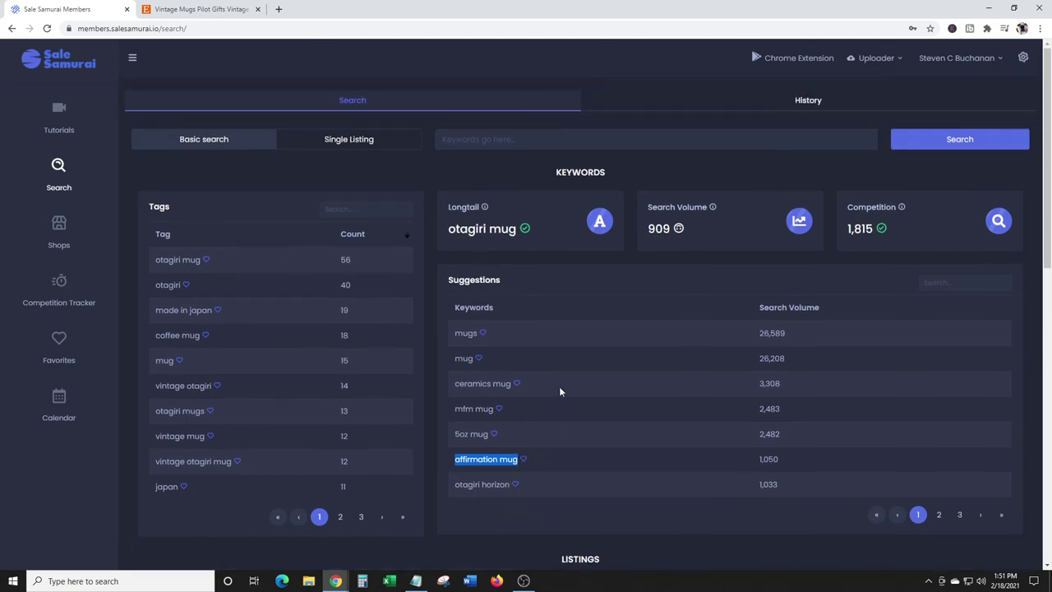
click(529, 136)
key(ctrl+v)
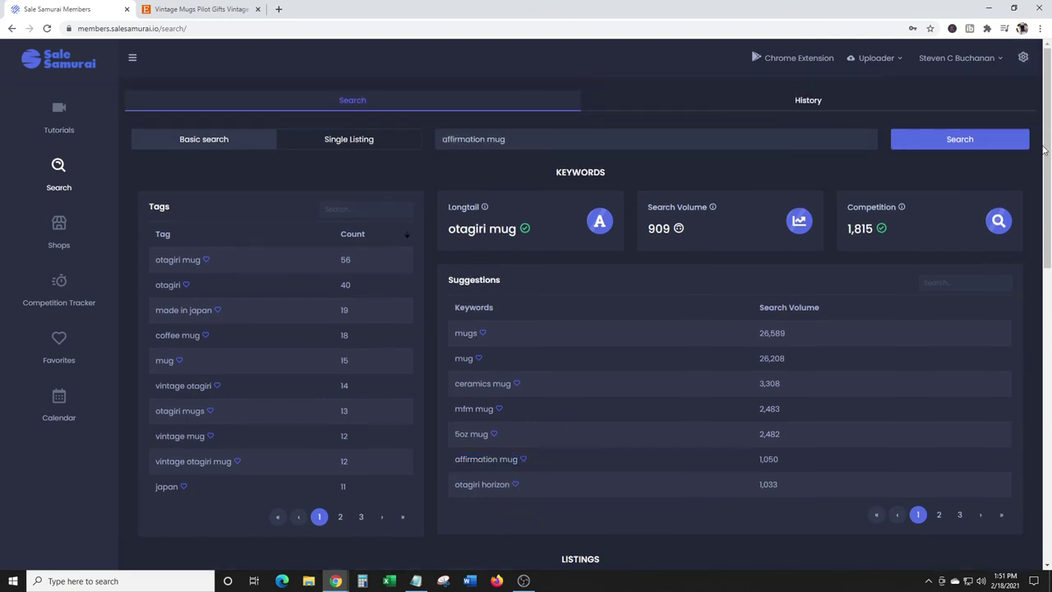
click(1026, 145)
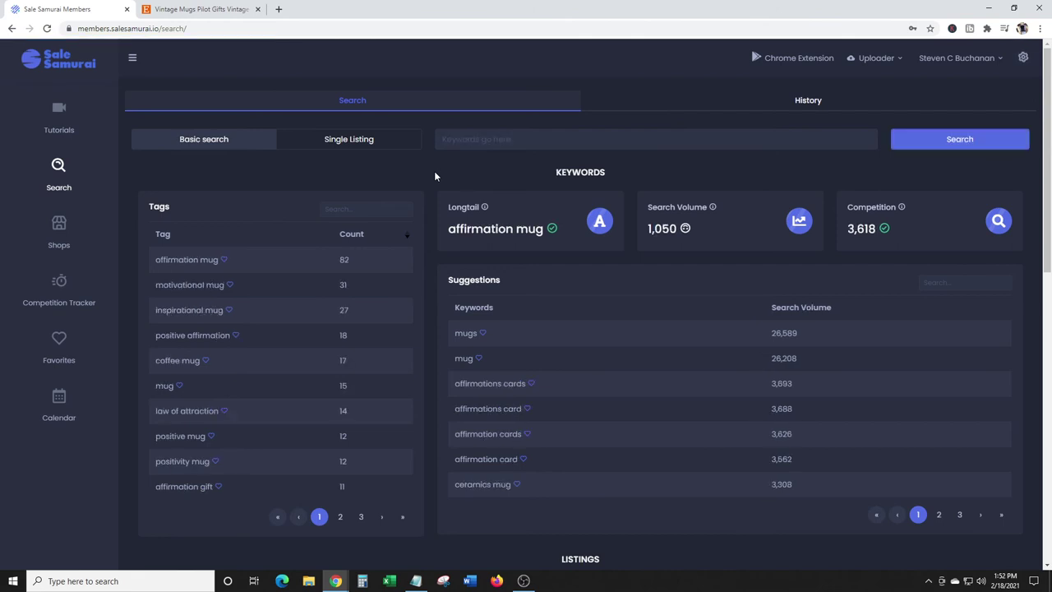
- Examine the tags, competition and listings for "affirmation mug" and read the second and third pages of keyword suggestions
scroll(435, 176, down, 3)
scroll(435, 176, up, 3)
scroll(403, 241, down, 1)
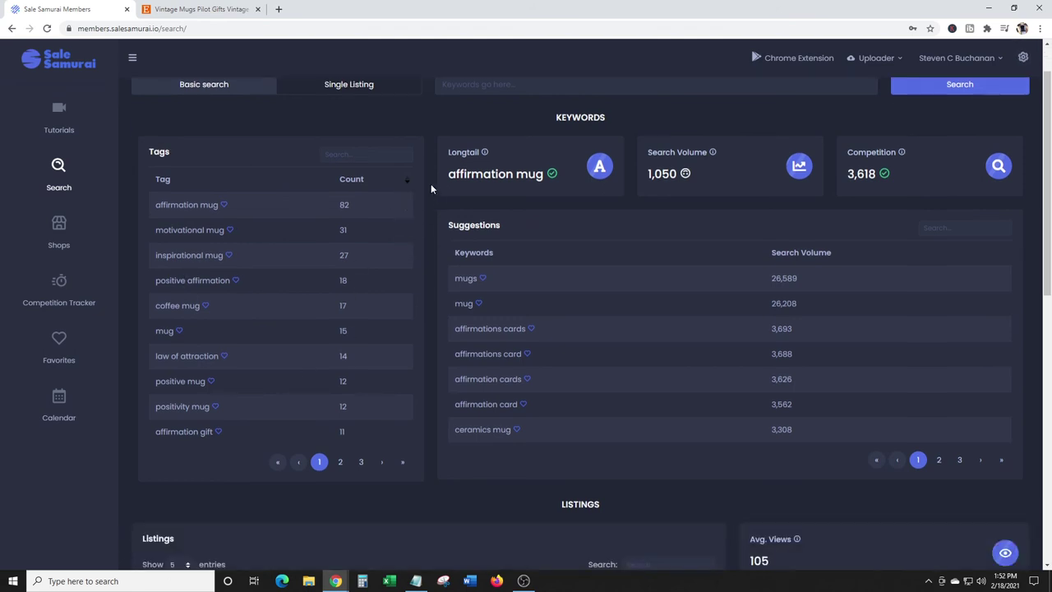
scroll(431, 189, down, 5)
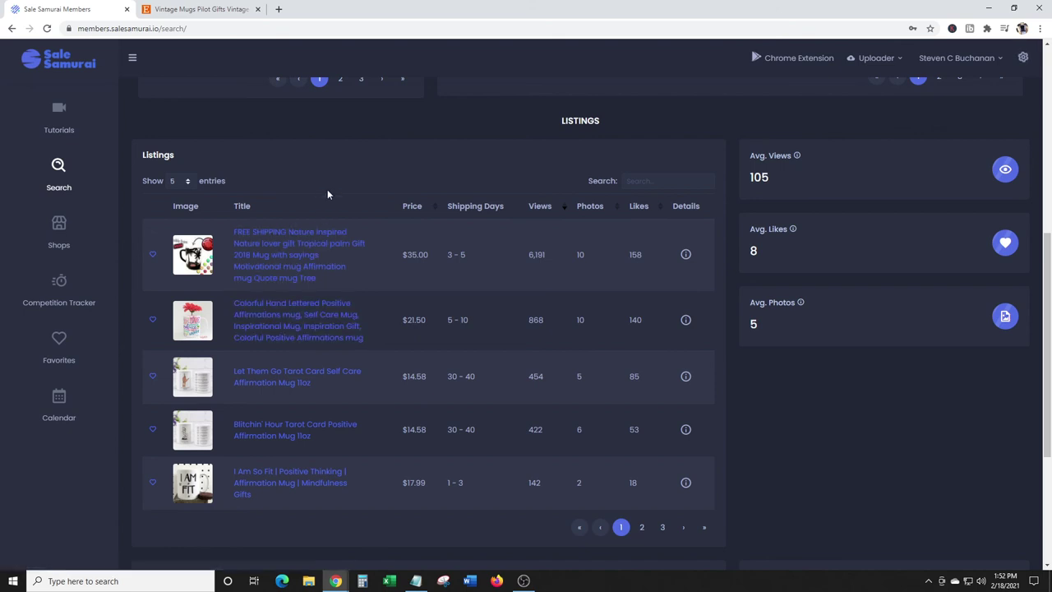
scroll(328, 194, up, 4)
click(940, 407)
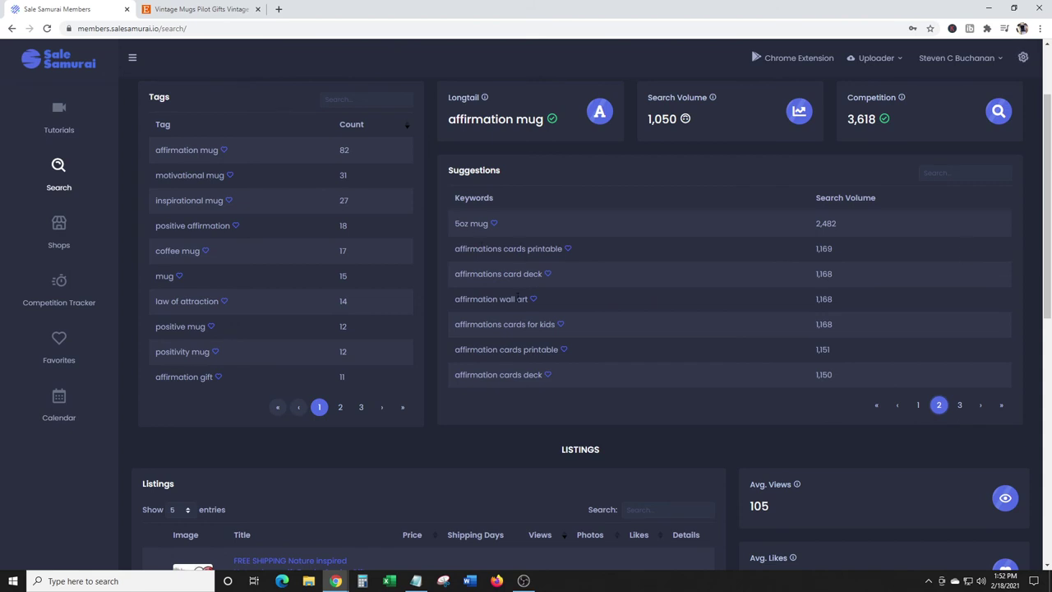
click(960, 405)
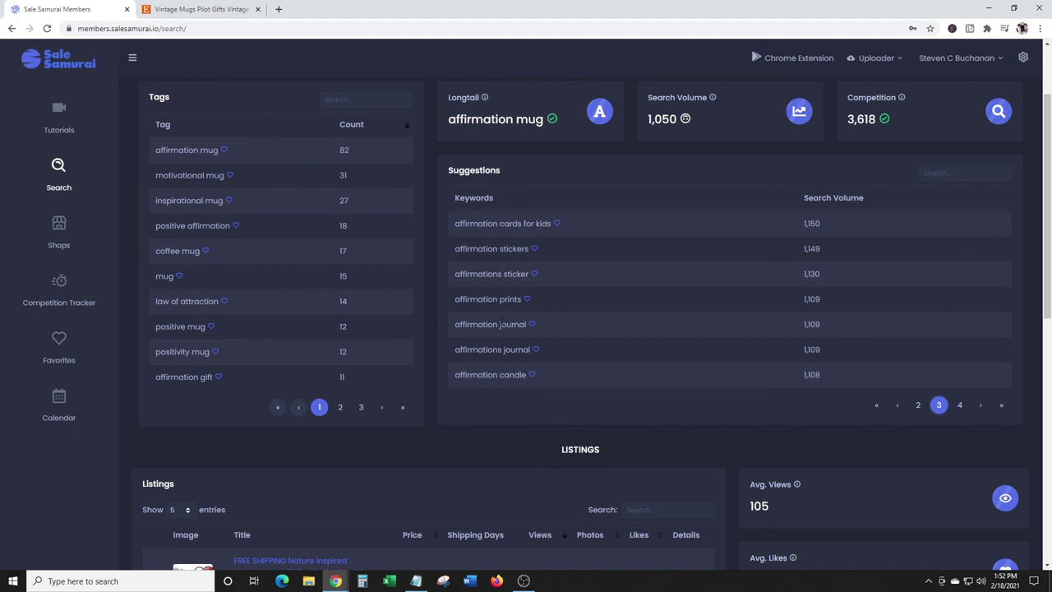
- Review the history of searched keywords with their search volumes and competition, and return to the "affirmation mug" results
scroll(501, 317, up, 2)
click(526, 137)
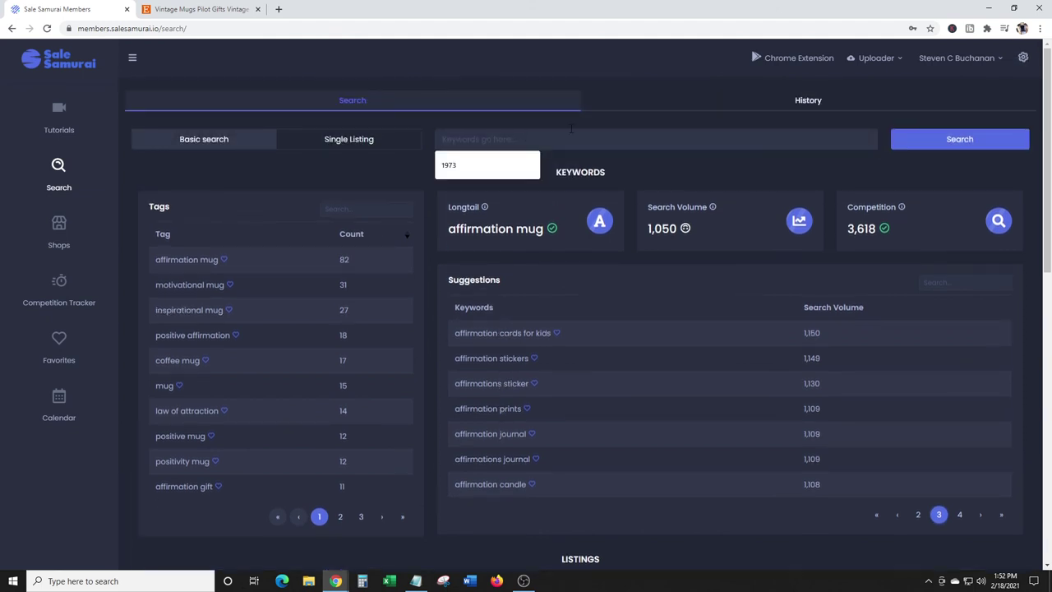
click(644, 120)
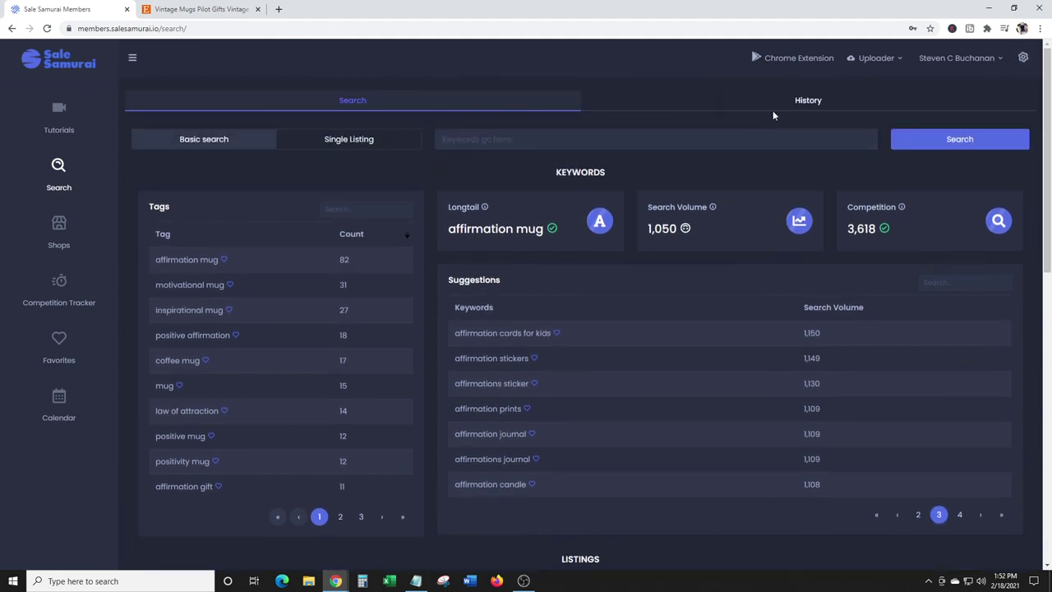
click(808, 101)
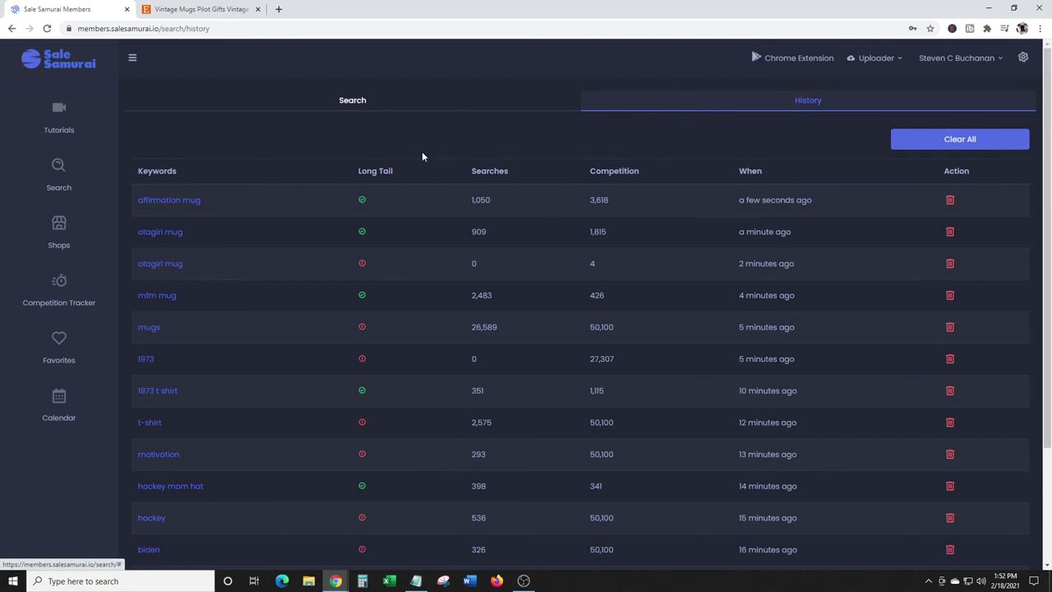
scroll(423, 157, down, 3)
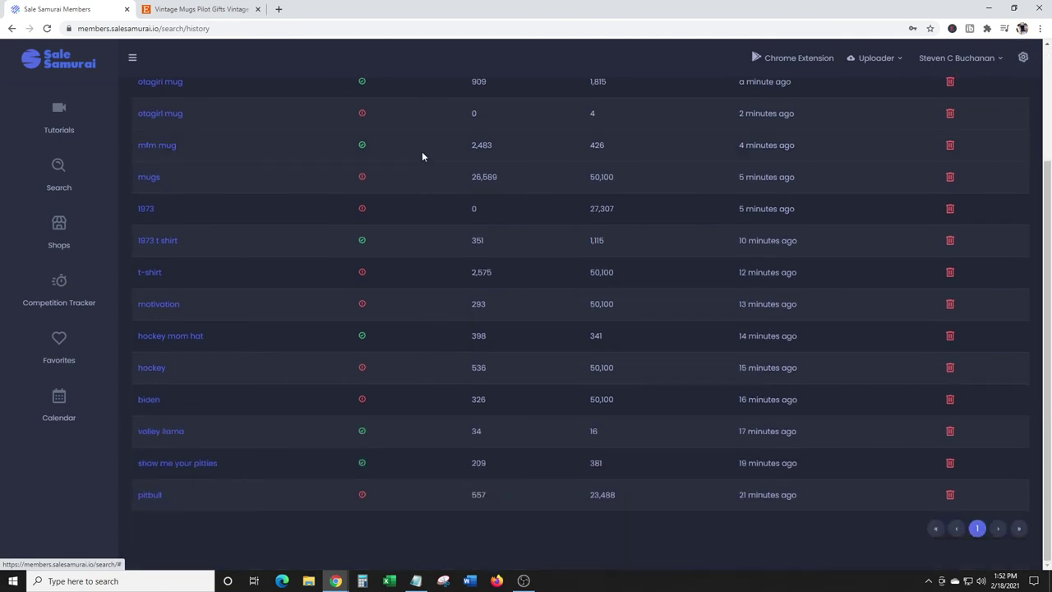
scroll(422, 155, up, 3)
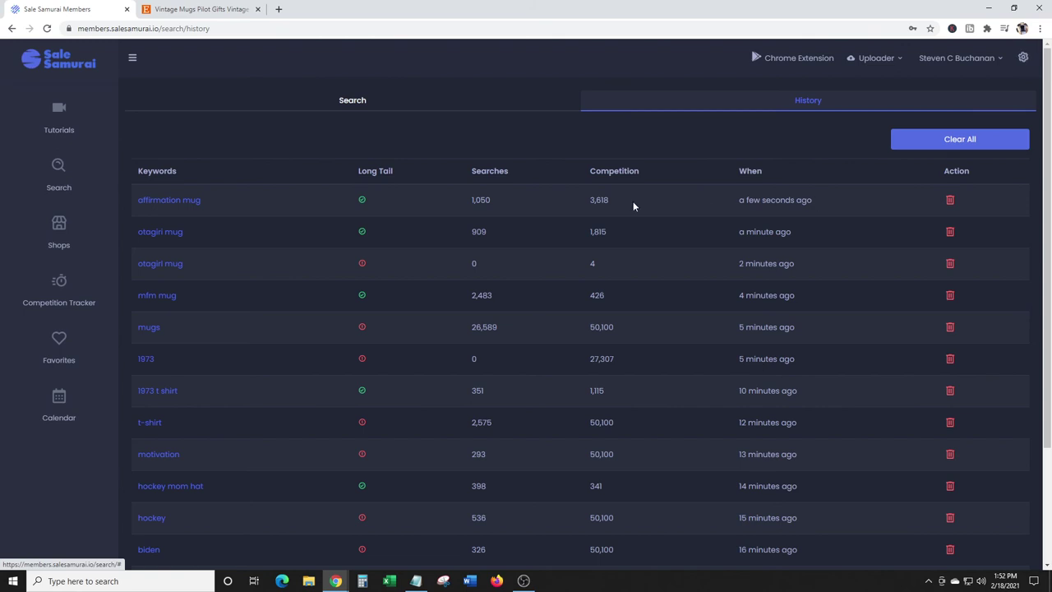
click(444, 99)
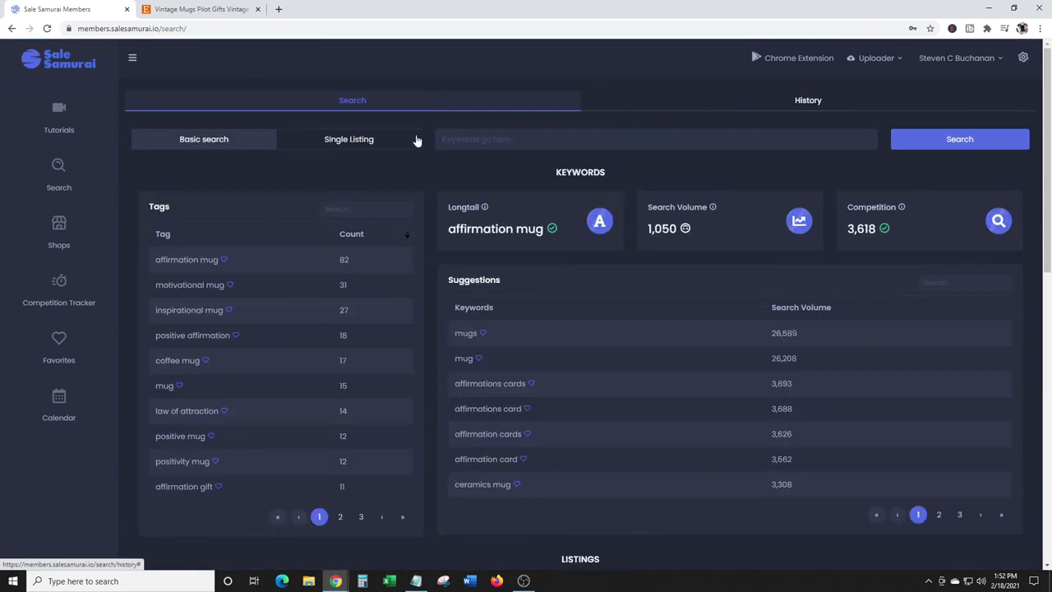
- Look through the "affirmation mug" listings and open the Etsy listing "Blitchin' Hour Tarot Card Positive Affirmation Mug 11oz"
scroll(436, 158, down, 1)
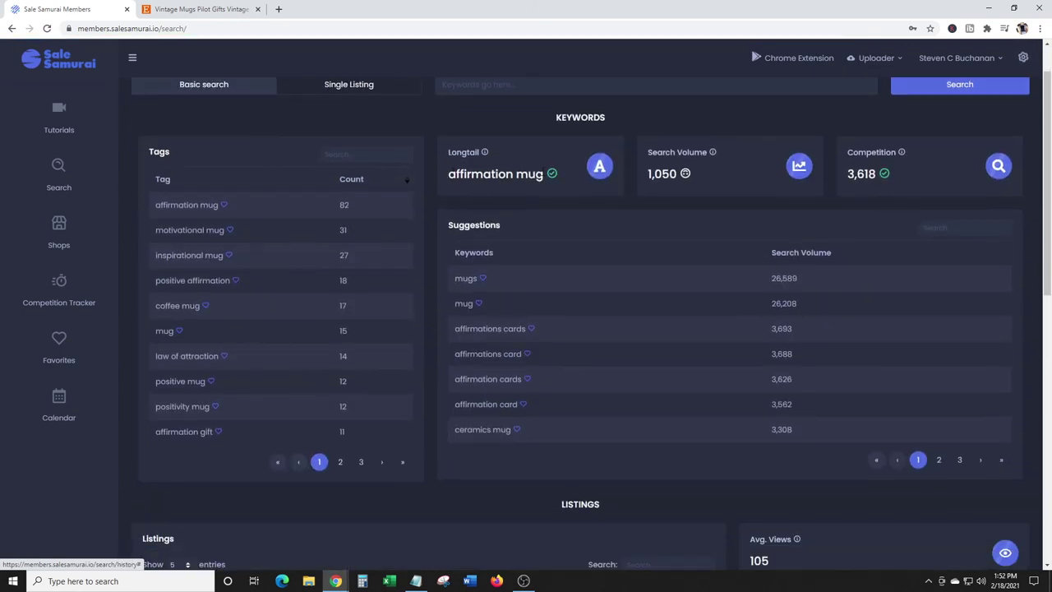
scroll(420, 160, up, 1)
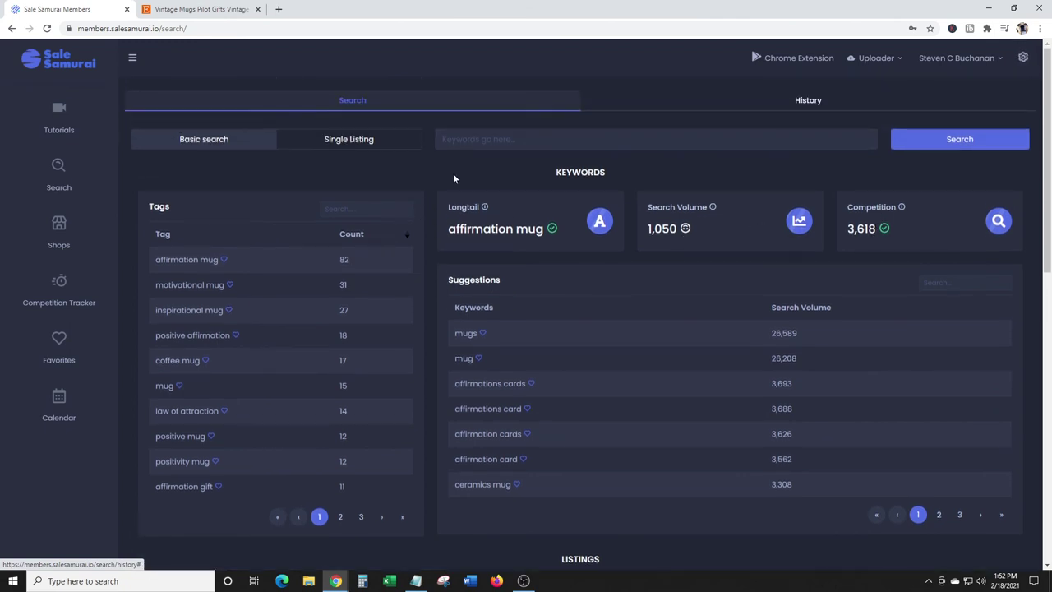
scroll(451, 174, down, 8)
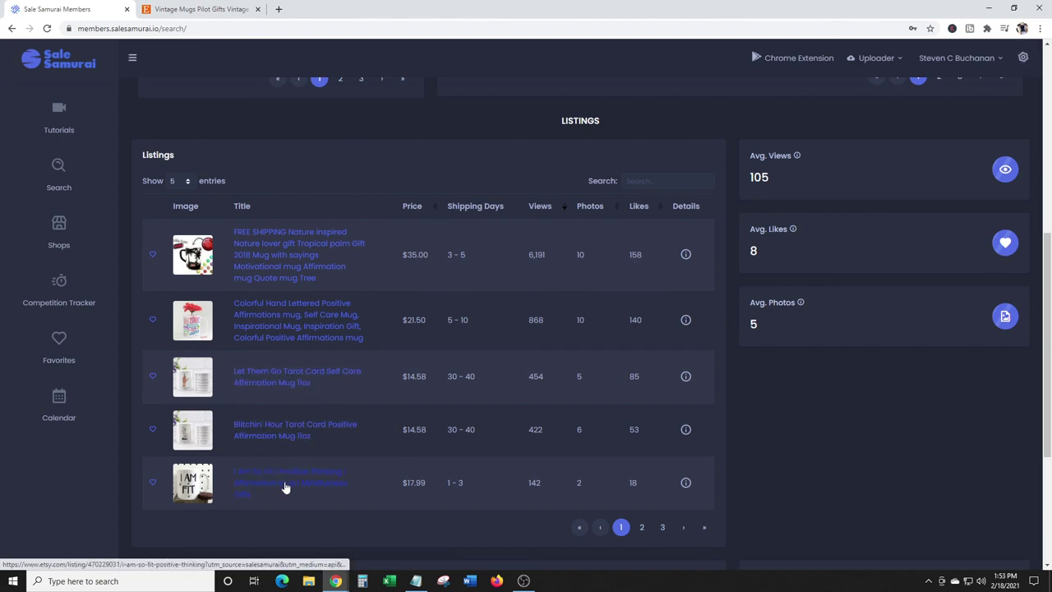
scroll(288, 485, down, 1)
scroll(280, 442, down, 1)
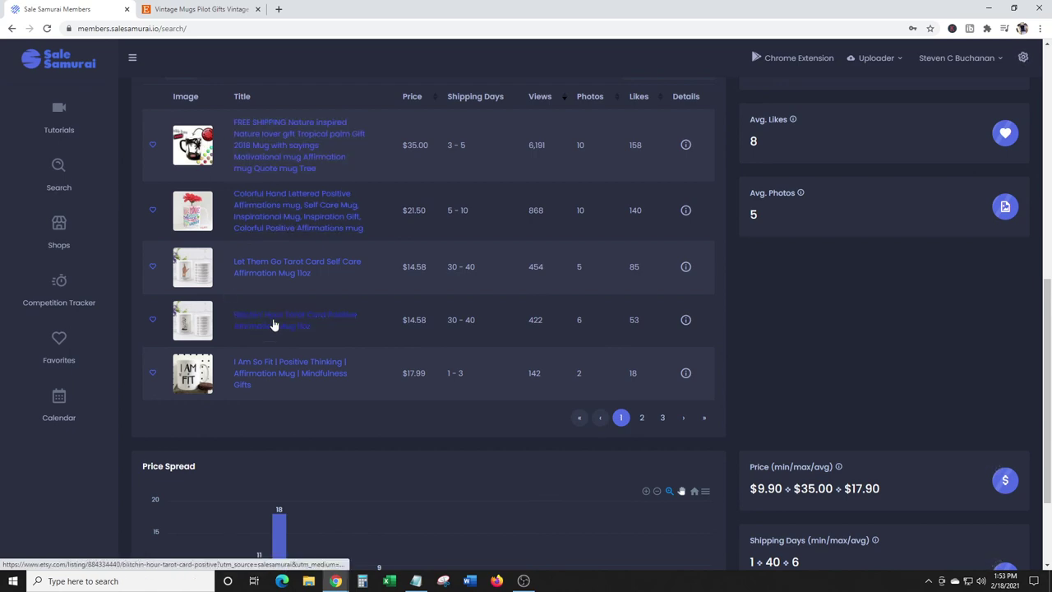
click(272, 325)
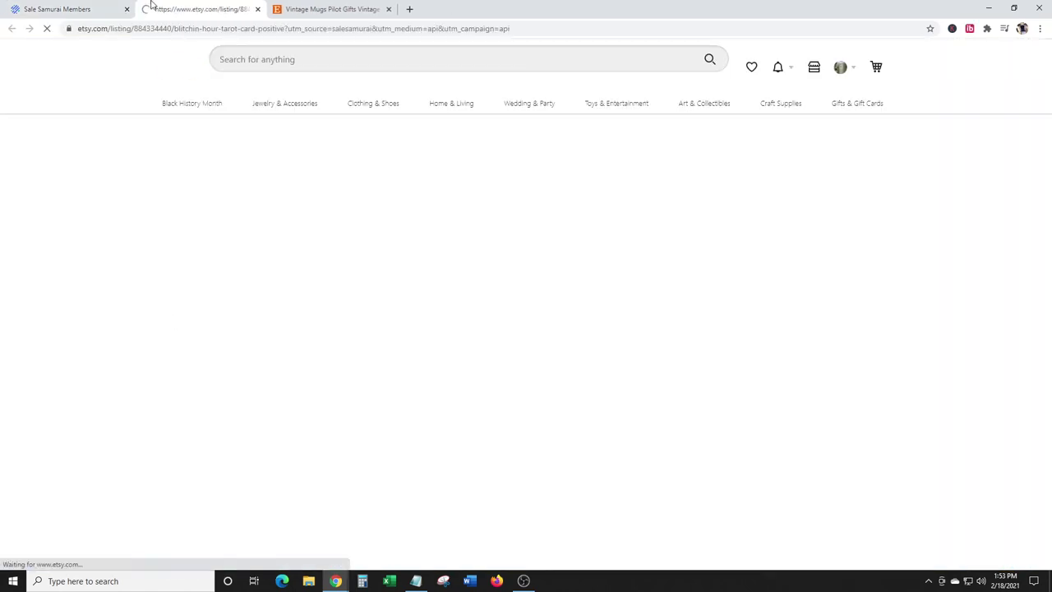
scroll(382, 247, down, 3)
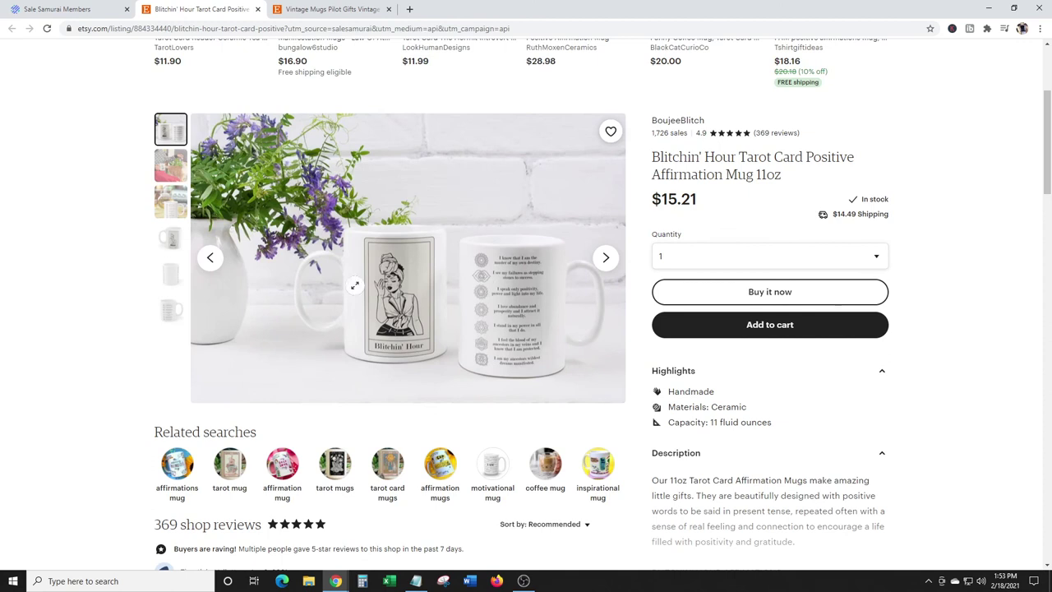
- View the tarot card mug's product photos one by one and enlarge the one showing the printed affirmations
click(175, 168)
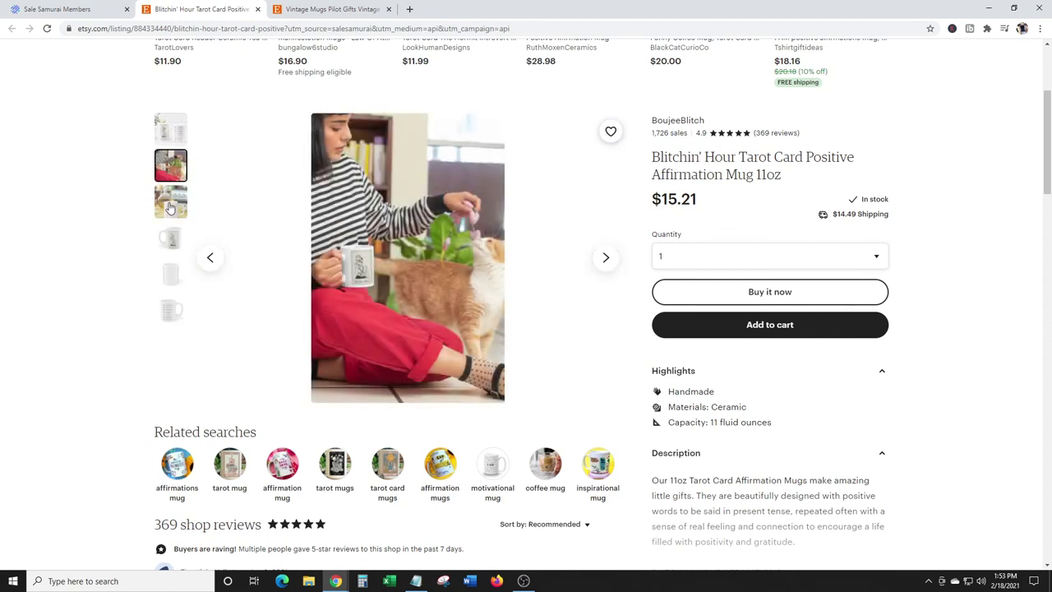
click(170, 206)
click(170, 239)
click(171, 274)
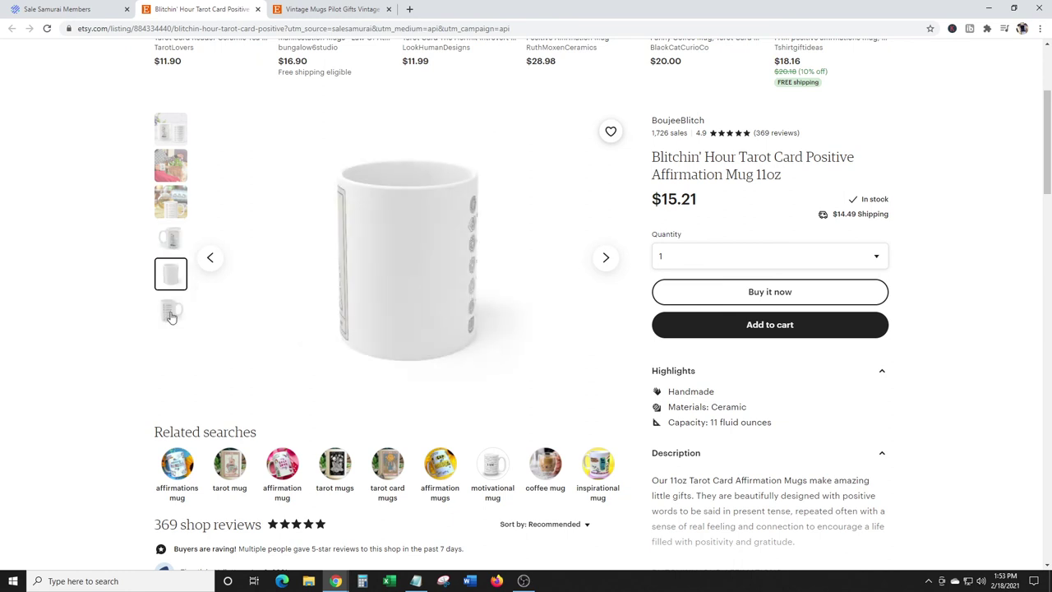
click(171, 315)
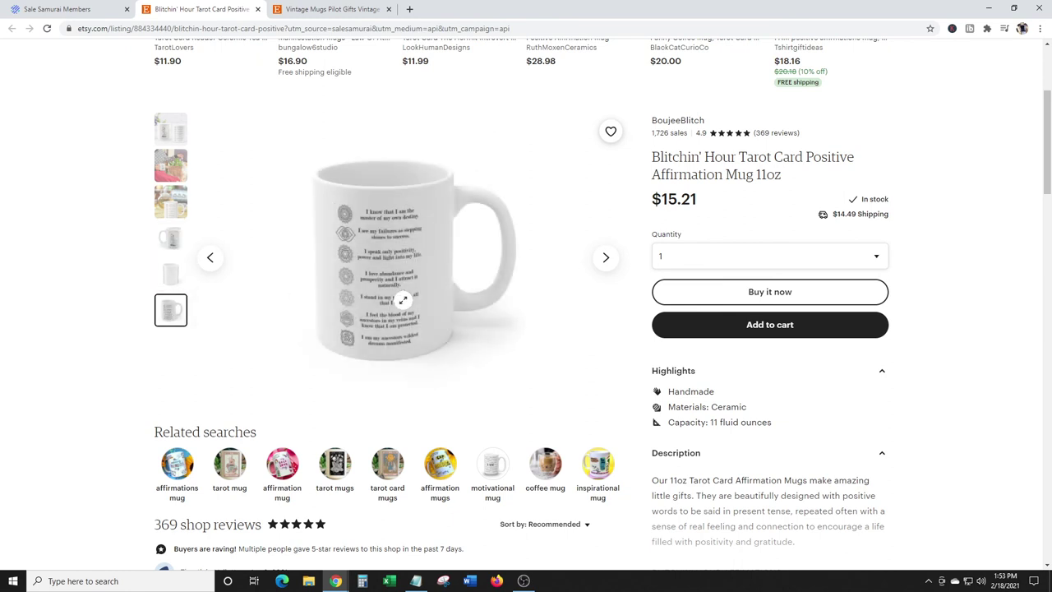
click(394, 230)
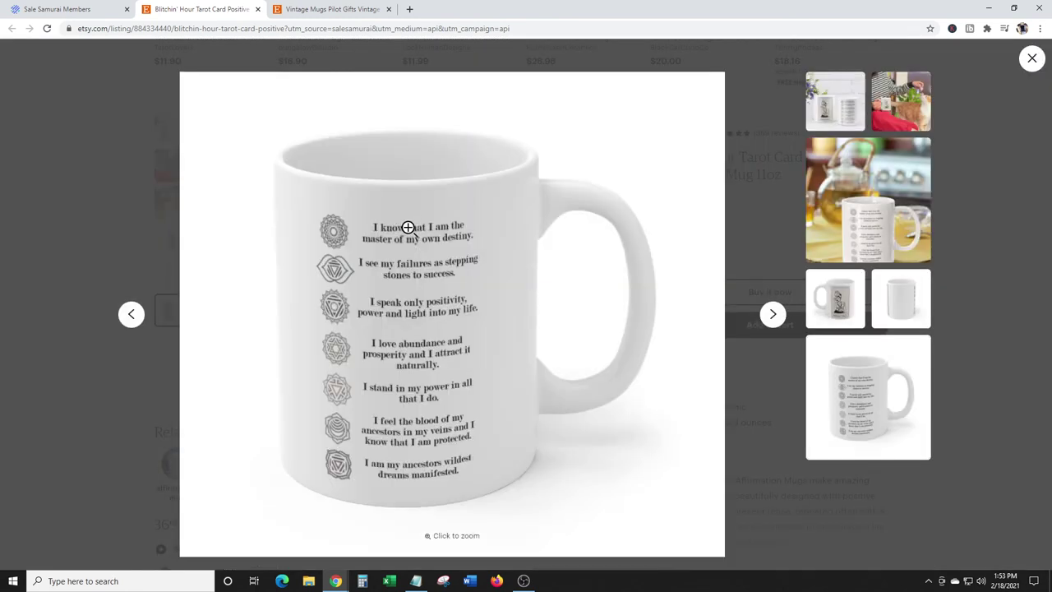
- Return to the "affirmation mug" results in Sale Samurai, review the keyword data and open the most-viewed listing, the nature-inspired palm mug
click(36, 5)
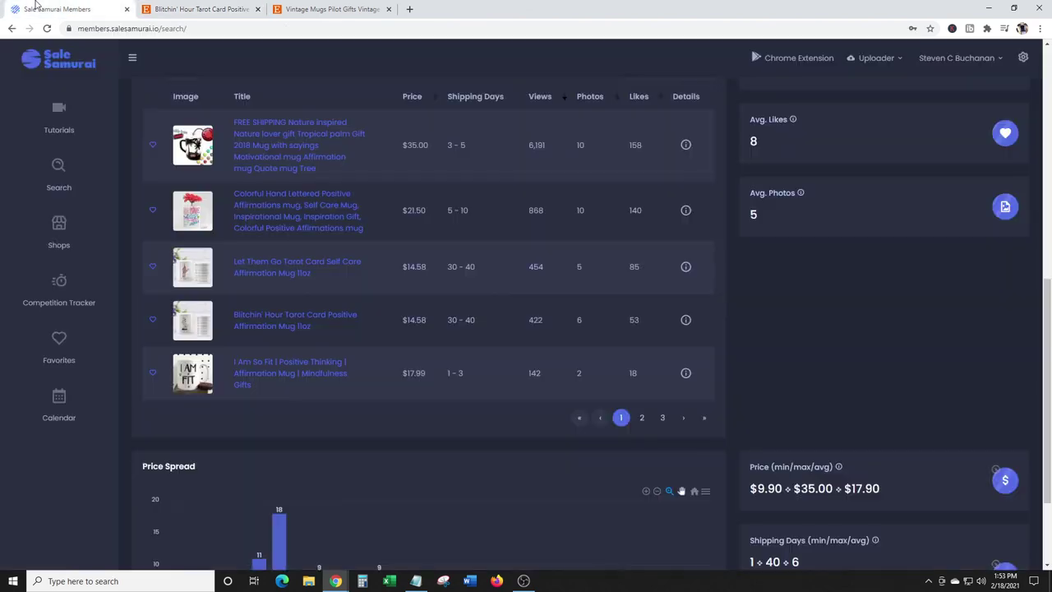
scroll(389, 260, up, 5)
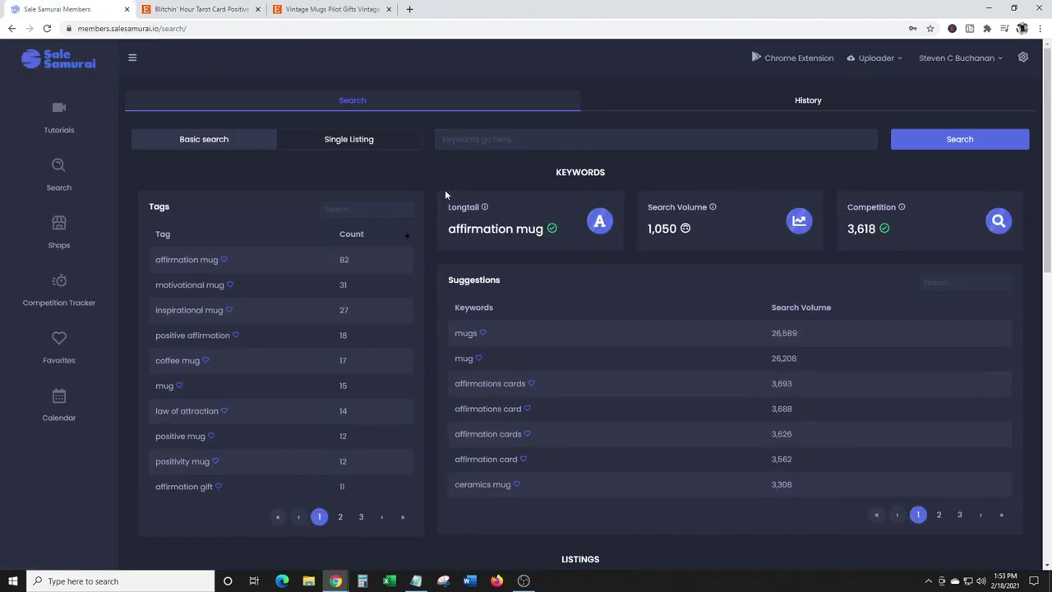
scroll(456, 195, down, 3)
scroll(417, 216, up, 1)
scroll(417, 216, up, 1)
scroll(426, 240, down, 4)
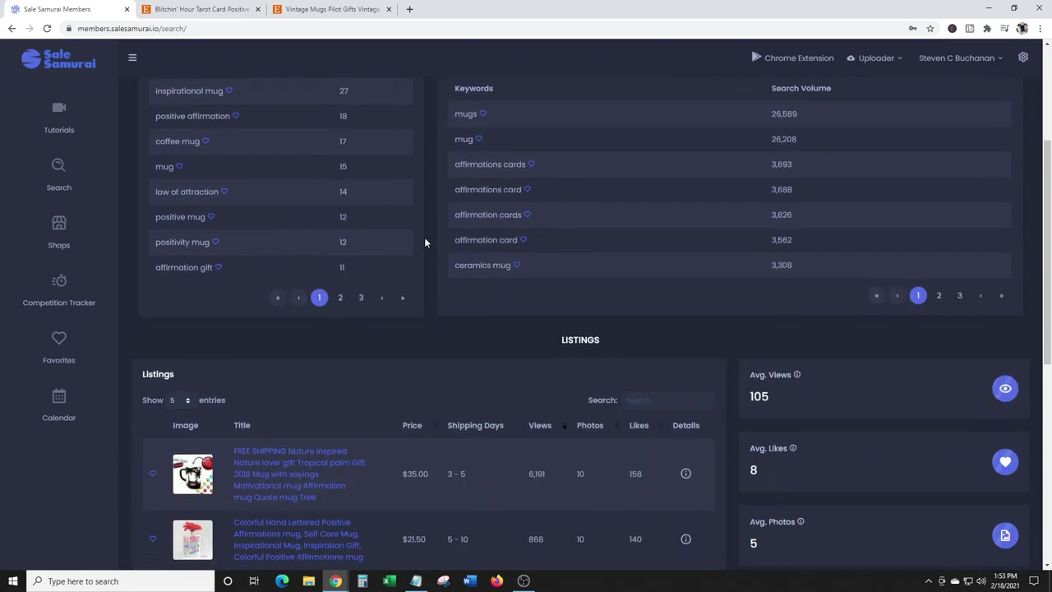
scroll(426, 237, up, 3)
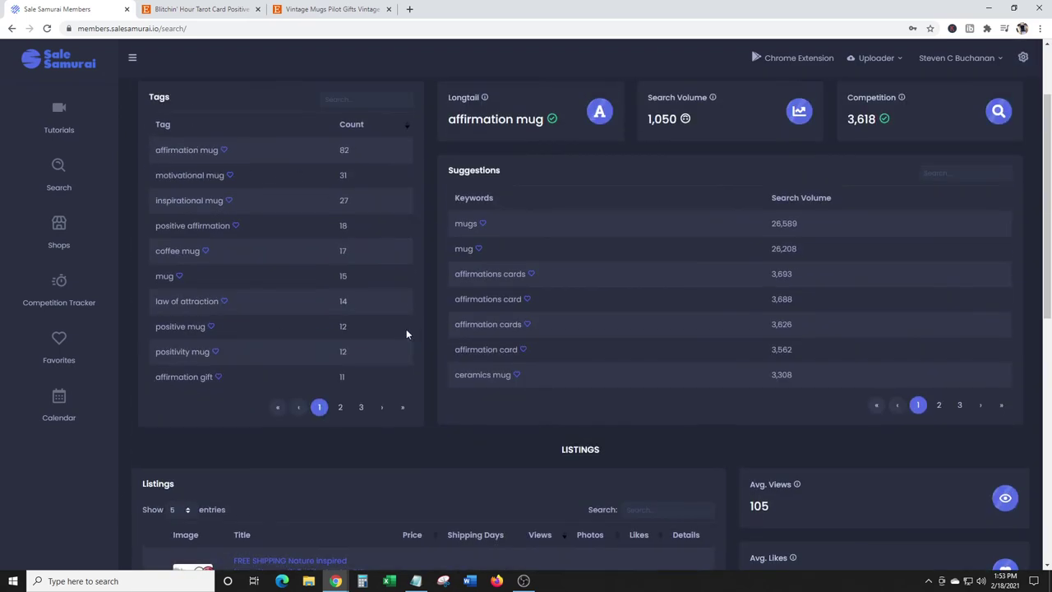
scroll(392, 277, down, 4)
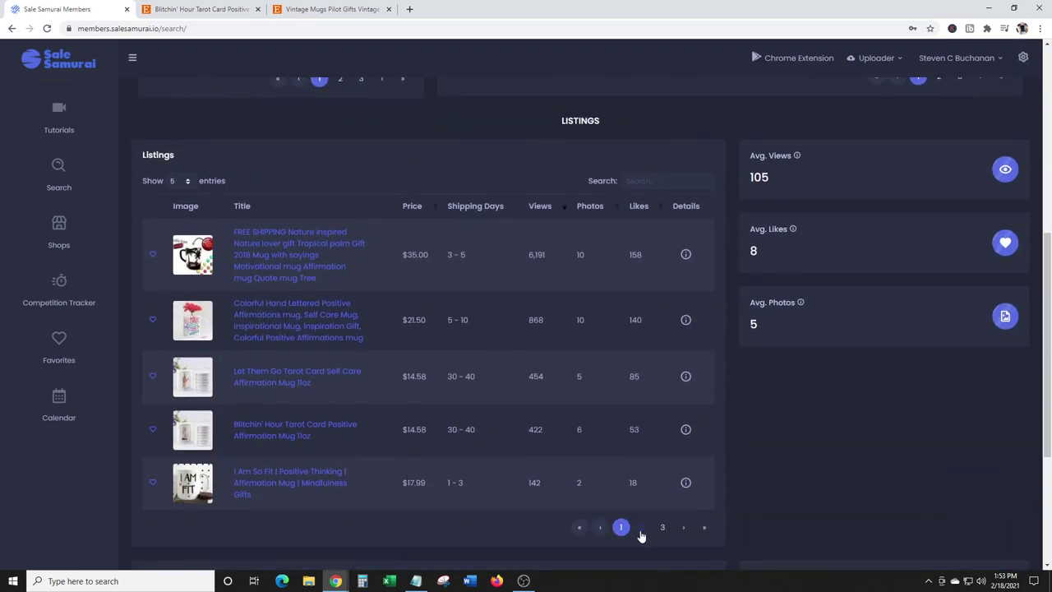
click(286, 263)
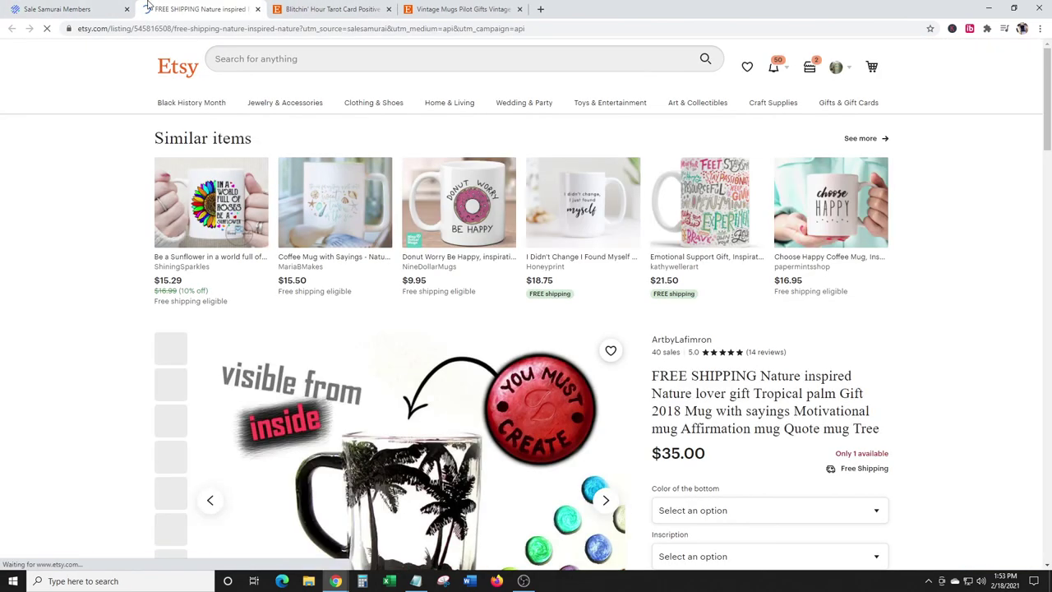
- View several product photos of the nature-inspired palm mug on its Etsy listing page
scroll(25, 144, down, 3)
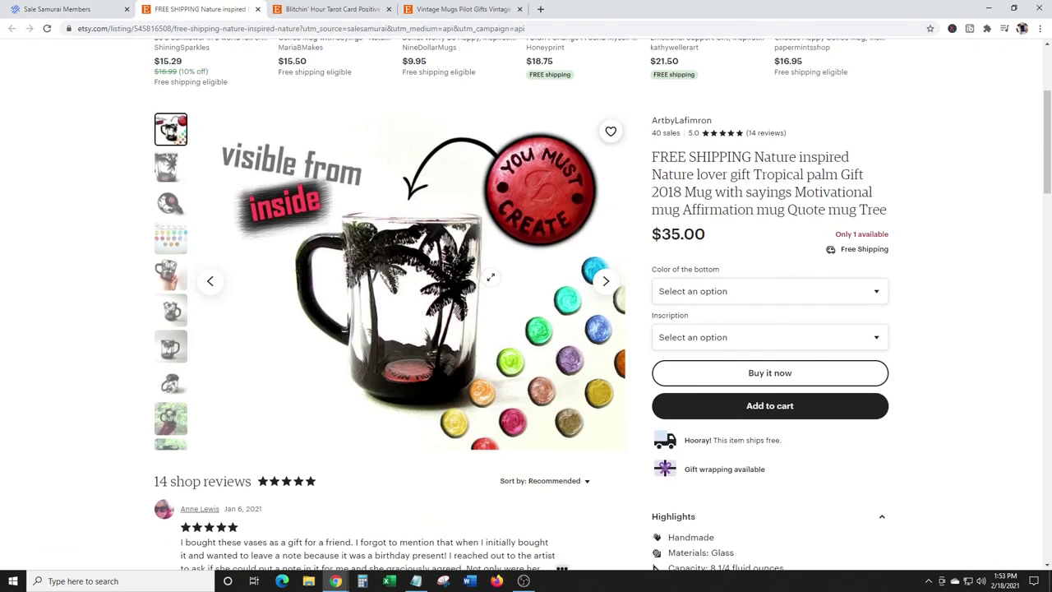
click(170, 167)
click(170, 202)
click(168, 276)
click(171, 310)
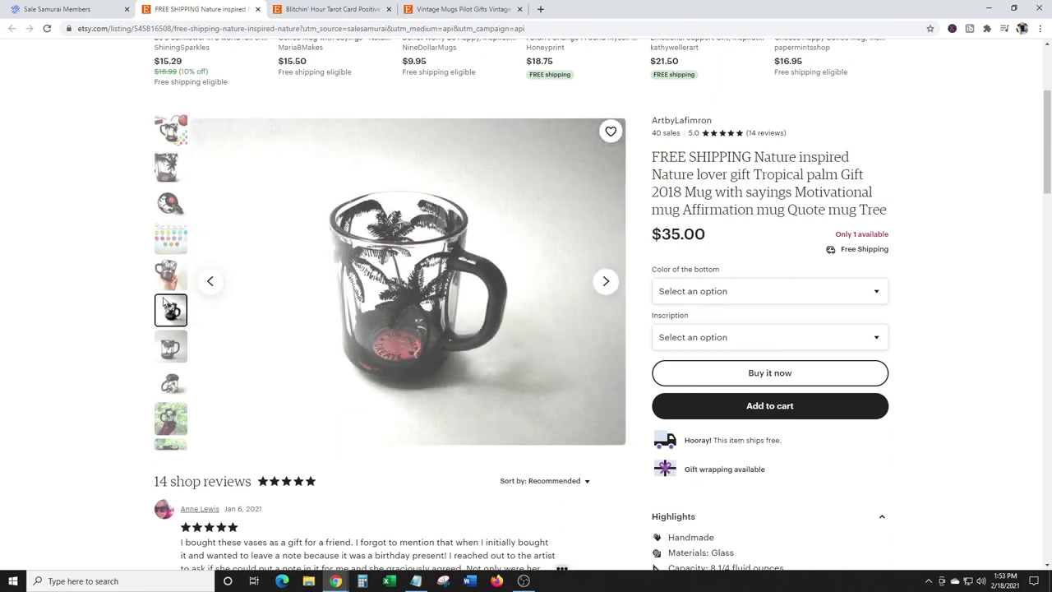
- Switch back to Sale Samurai, check the price spread and read the second page of "affirmation mug" listings
click(79, 9)
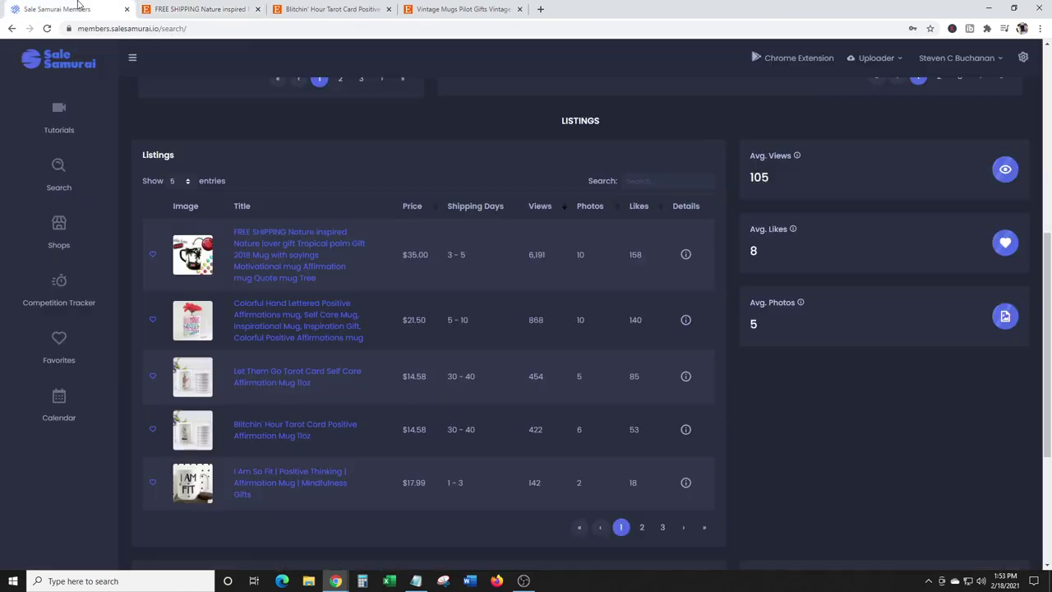
scroll(508, 280, down, 3)
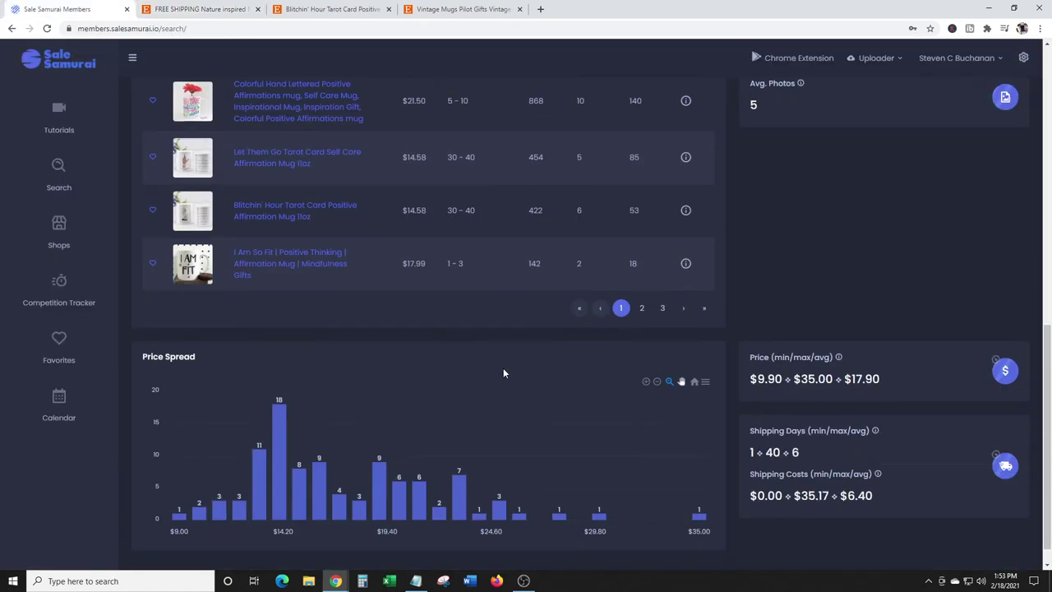
click(642, 306)
scroll(330, 191, up, 2)
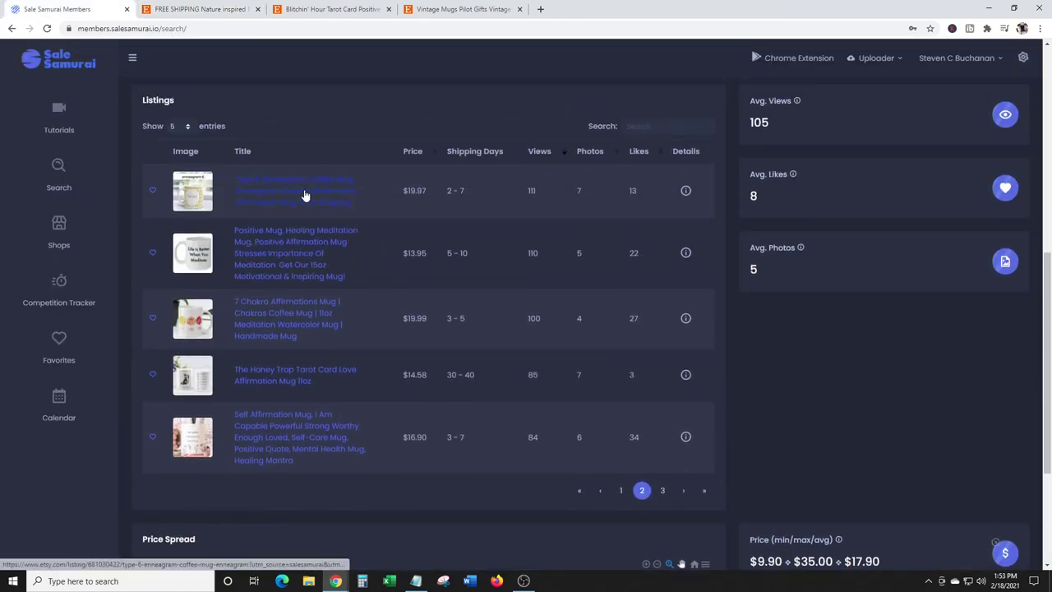
drag(342, 252, 265, 272)
scroll(266, 272, up, 4)
scroll(265, 272, up, 2)
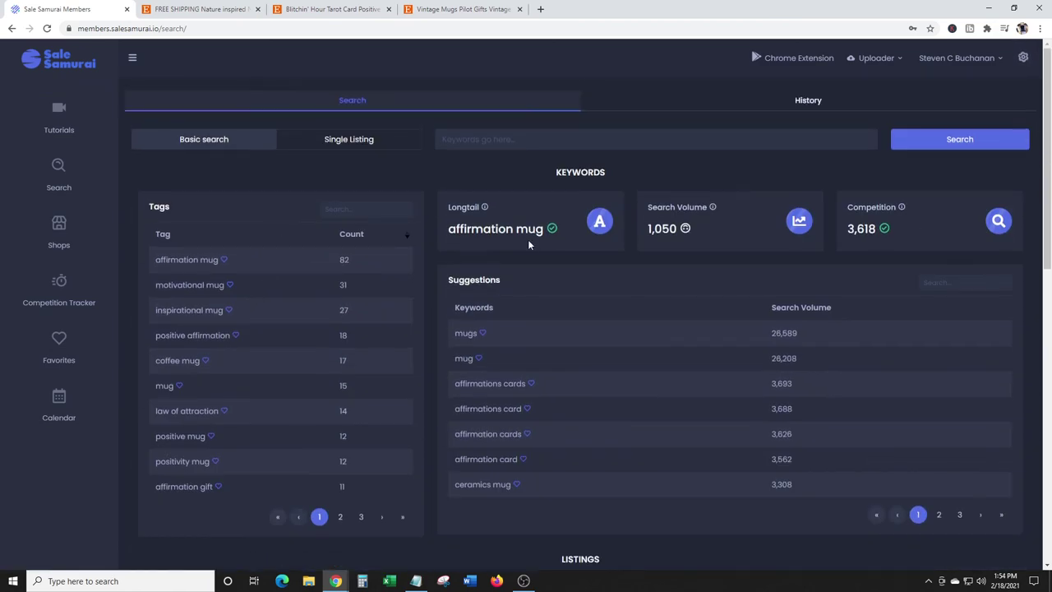
- Look back at the three open Etsy listings for the palm, tarot card and vintage pilot mugs, and return to Sale Samurai
scroll(428, 246, down, 2)
scroll(427, 240, up, 2)
scroll(434, 235, down, 3)
scroll(434, 235, up, 3)
click(170, 8)
click(304, 9)
click(437, 8)
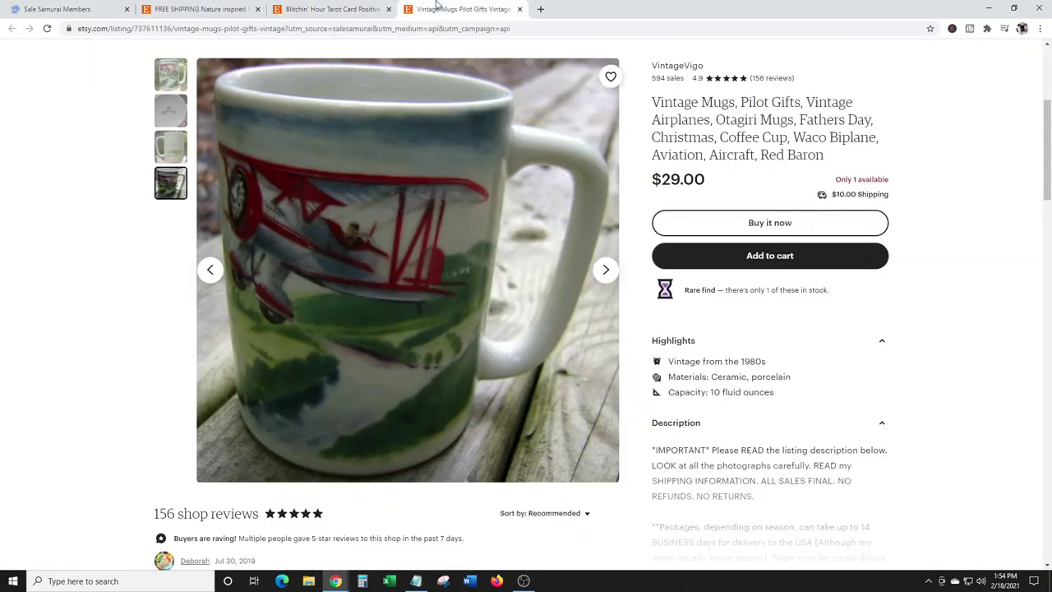
click(14, 6)
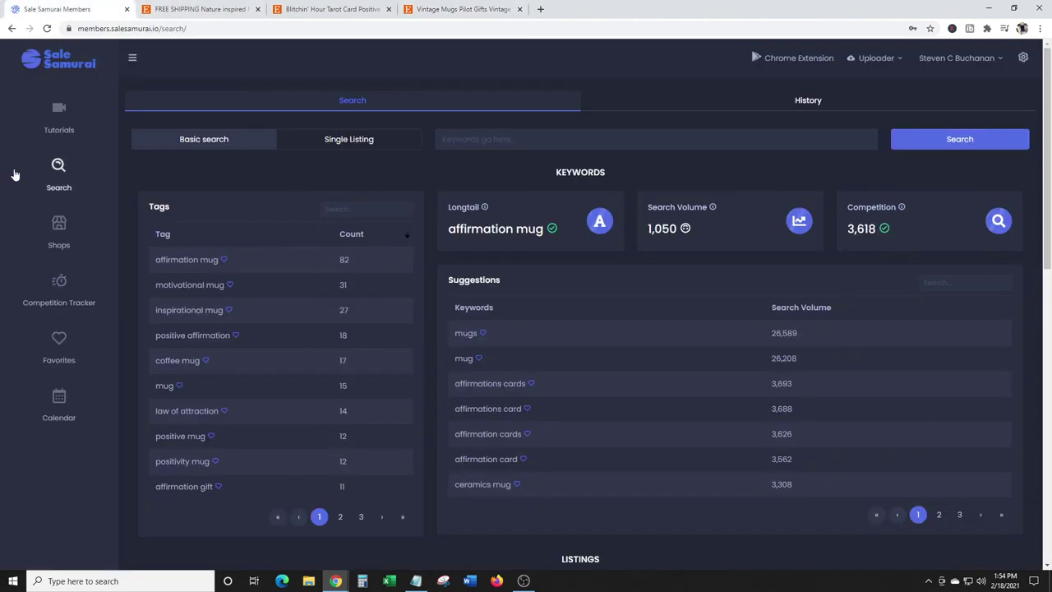
- Look over the tutorial videos for each Sale Samurai tool and return to the keyword search
click(60, 125)
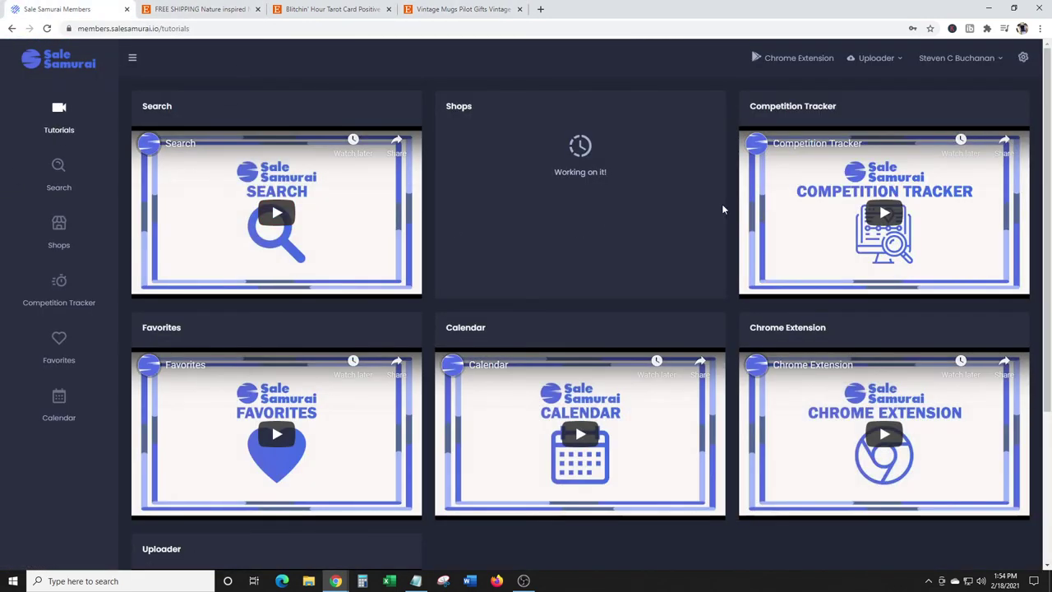
scroll(874, 210, down, 2)
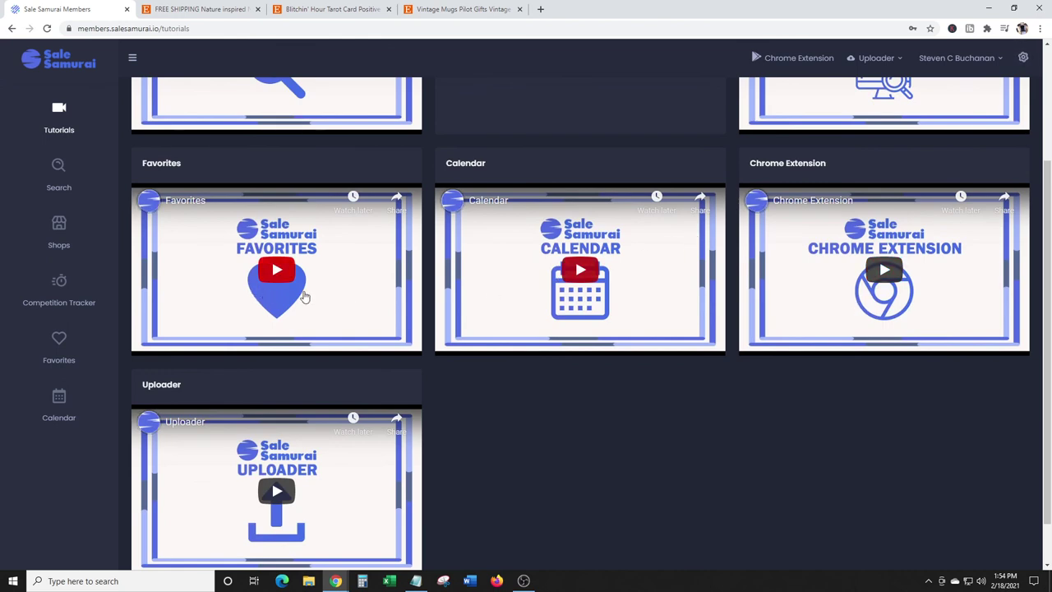
scroll(297, 328, down, 1)
scroll(240, 285, up, 3)
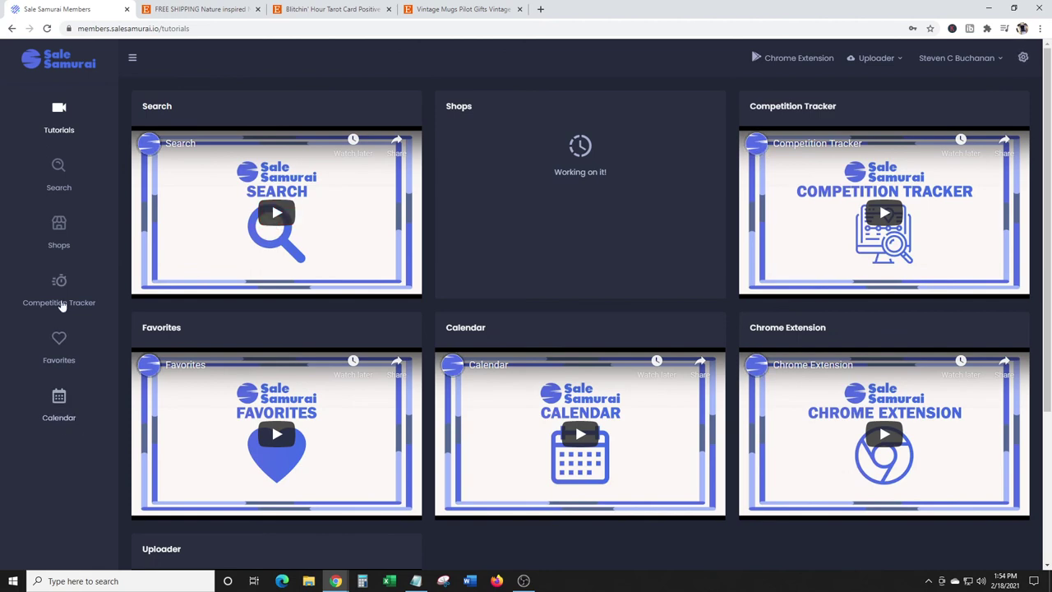
click(70, 171)
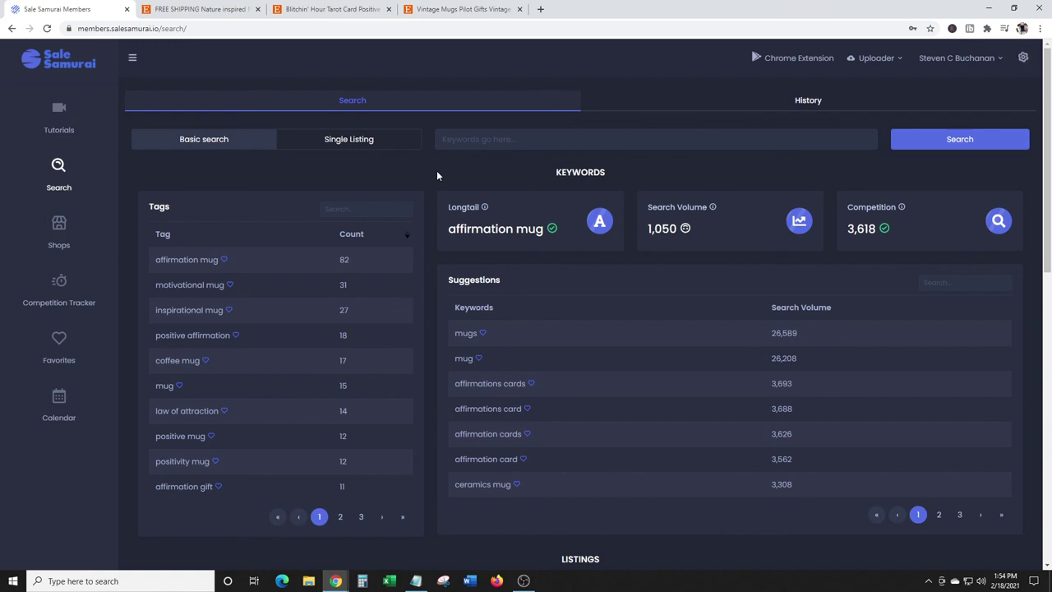
- Examine the whole "affirmation mug" results page again, from tags and keyword suggestions to listings and their averages
scroll(434, 215, down, 1)
scroll(434, 211, down, 4)
scroll(433, 210, up, 5)
scroll(430, 172, down, 8)
scroll(430, 171, up, 8)
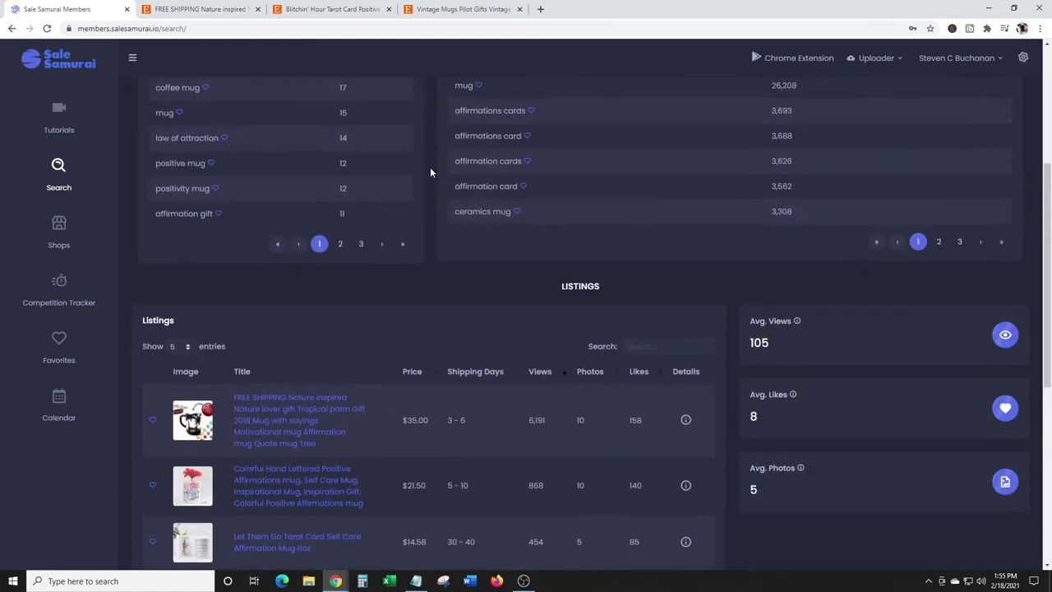
scroll(430, 172, down, 5)
scroll(430, 172, up, 5)
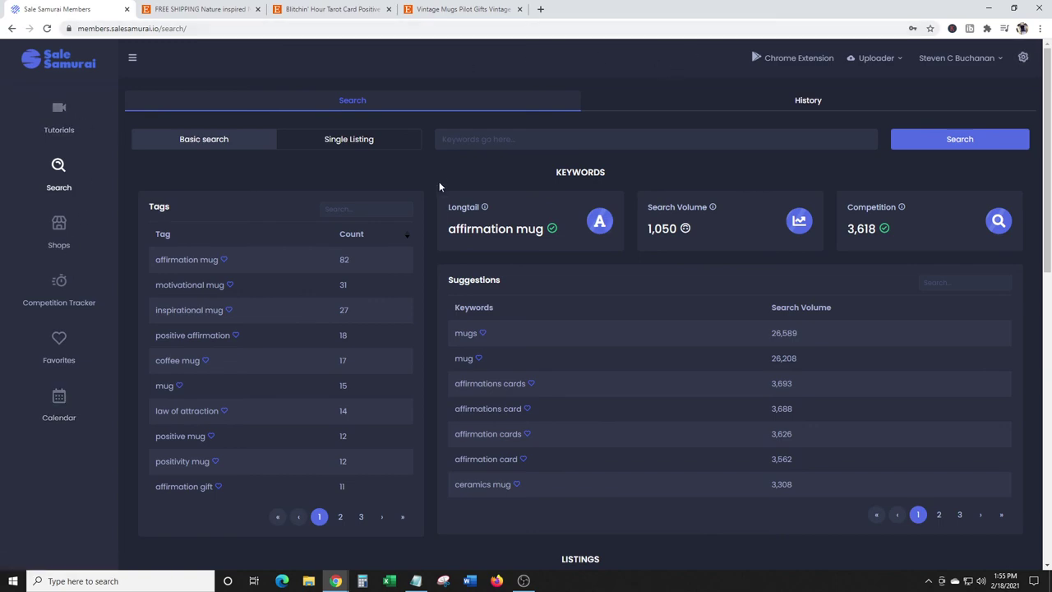
scroll(439, 178, down, 4)
scroll(439, 177, up, 4)
scroll(443, 184, down, 4)
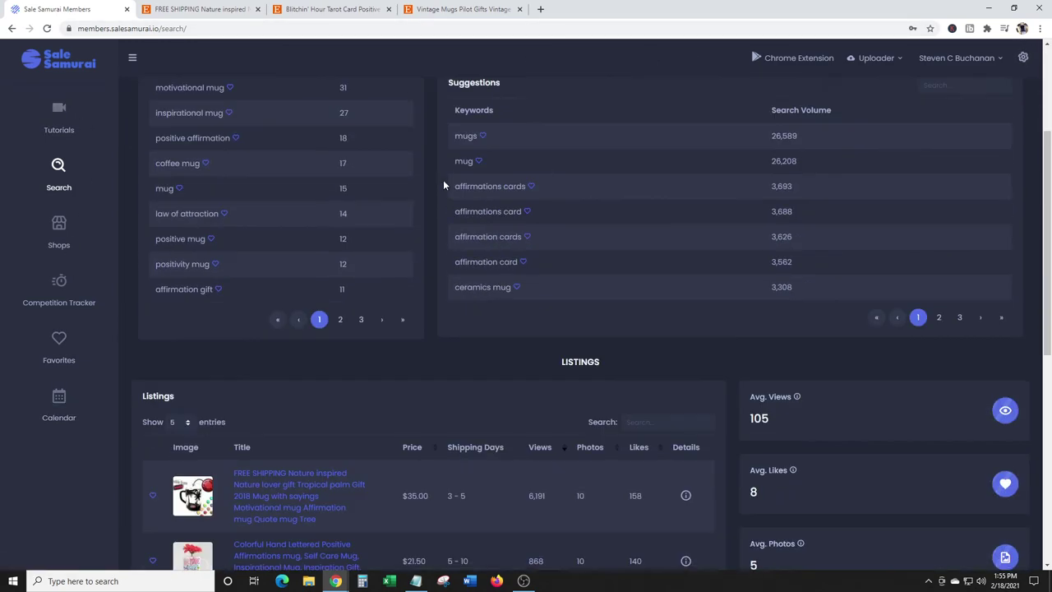
scroll(430, 225, up, 4)
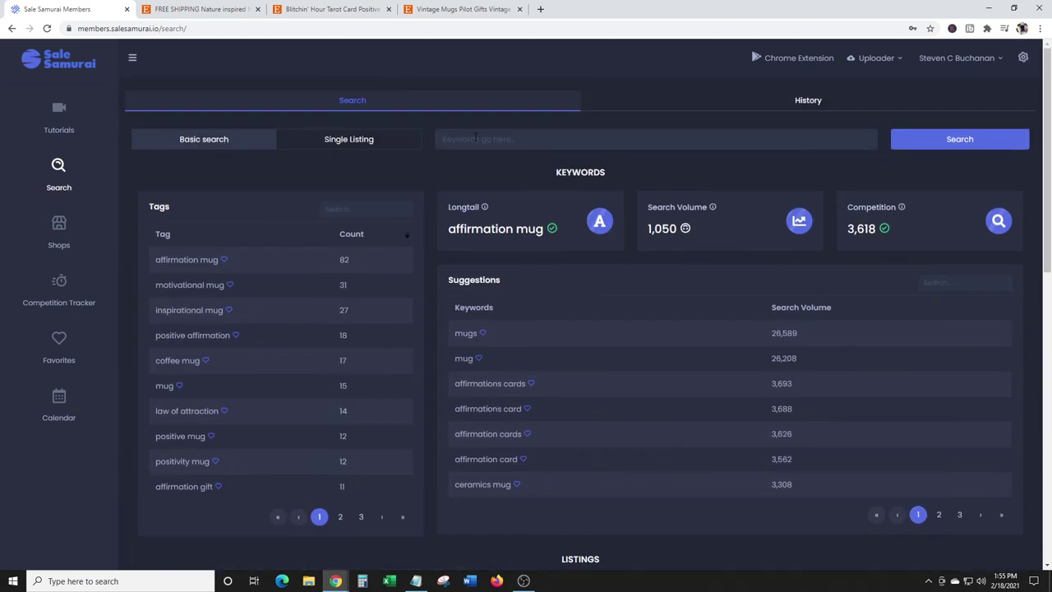
- Run a basic keyword search for "vintage"
click(475, 138)
text(vintage)
click(971, 138)
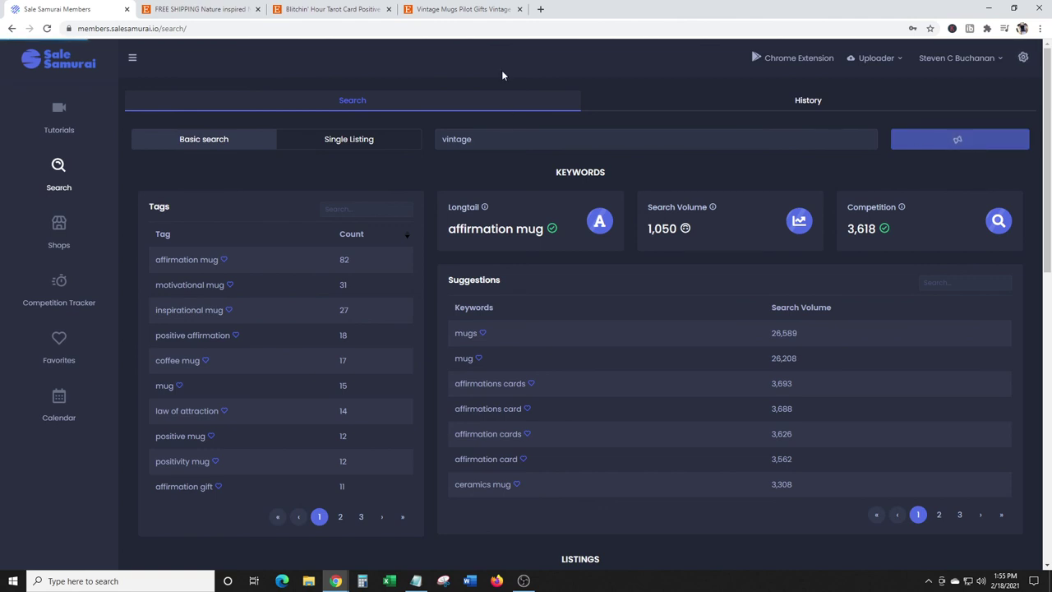